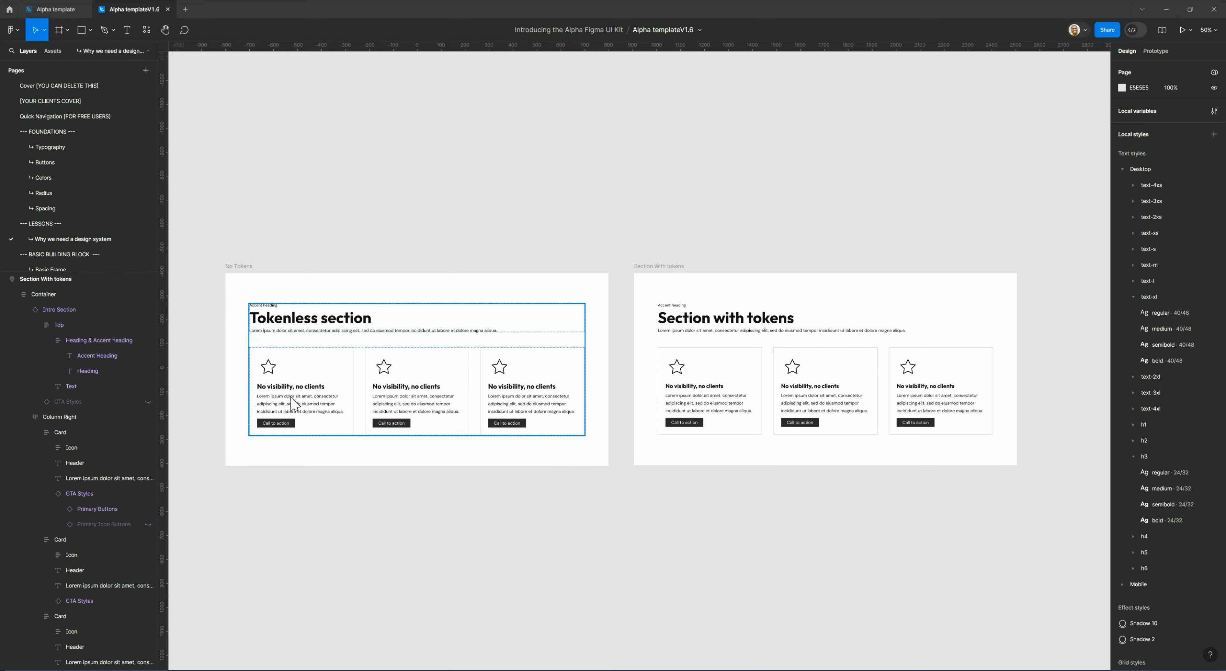
Select all three cards in the No Tokens frame and apply the content-gap variable to their auto layout item spacing.
click(301, 365)
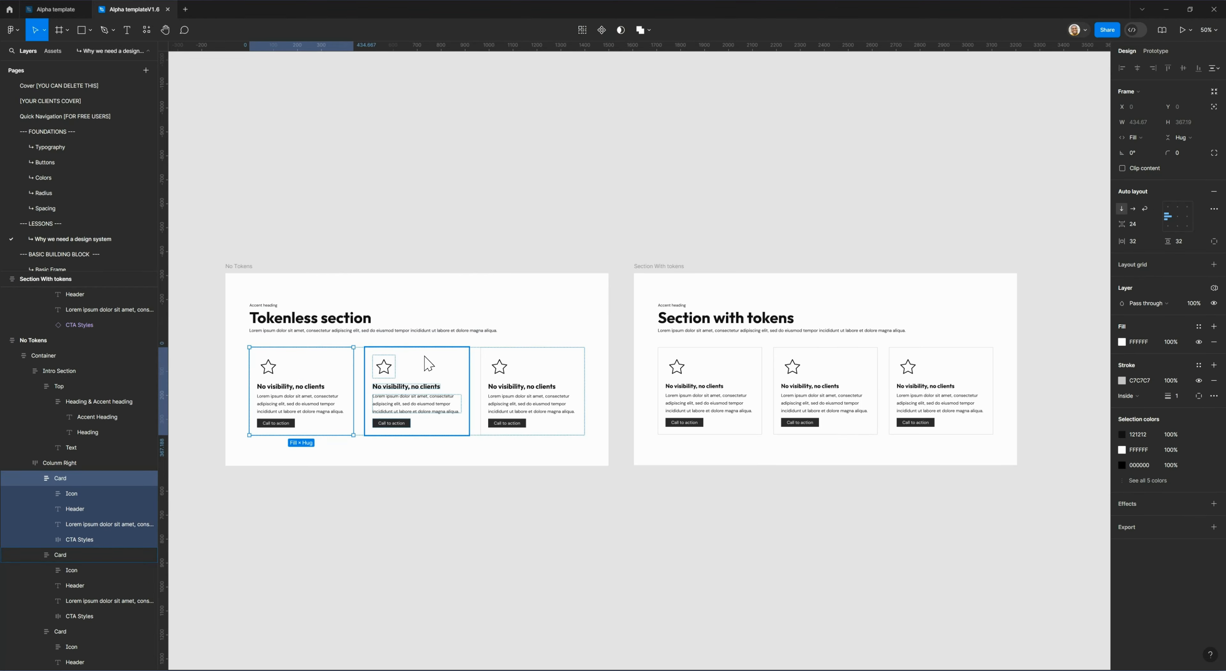
shift+click(447, 365)
shift+click(549, 366)
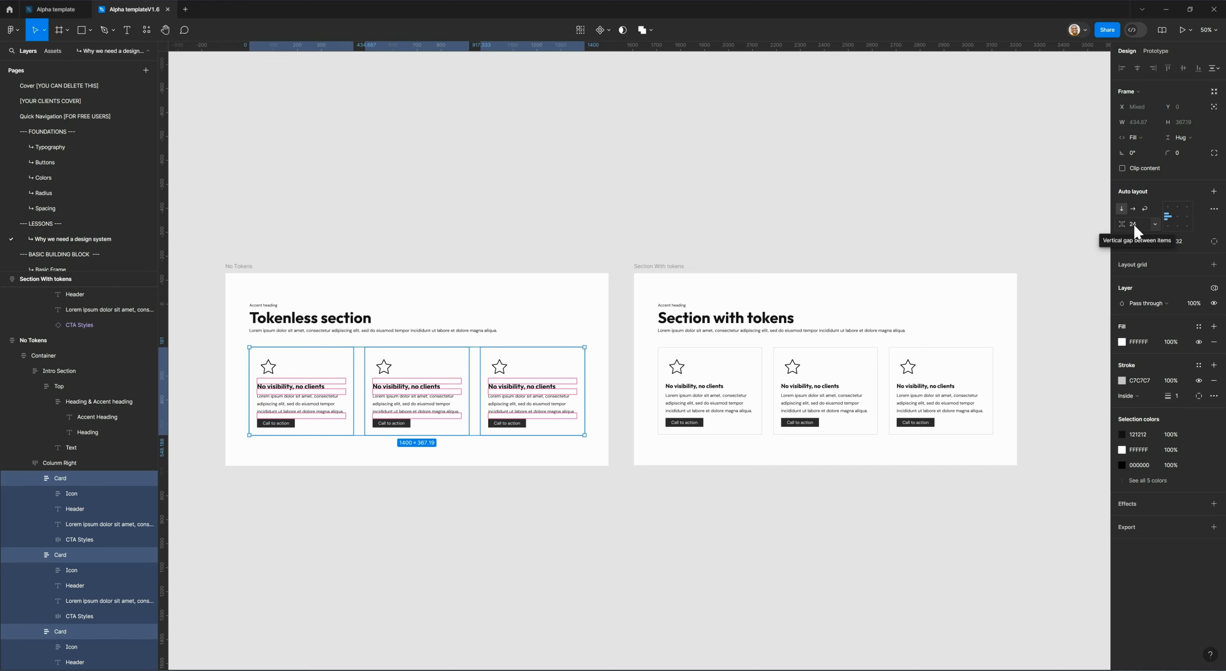
click(1154, 224)
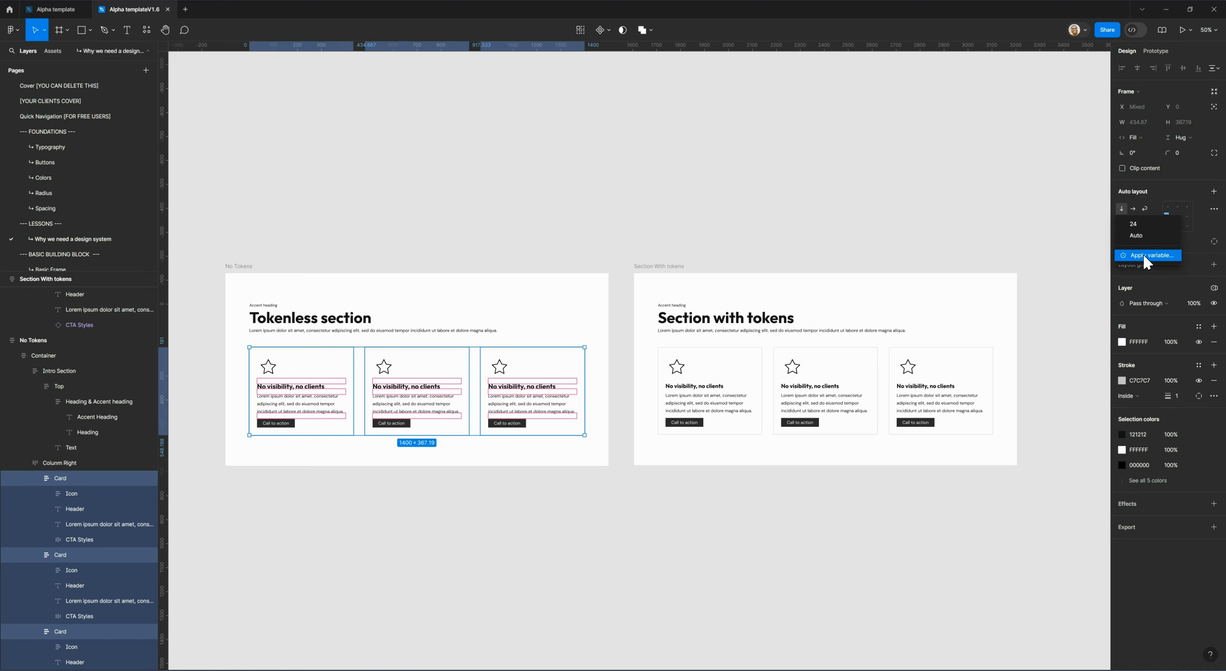
click(1152, 222)
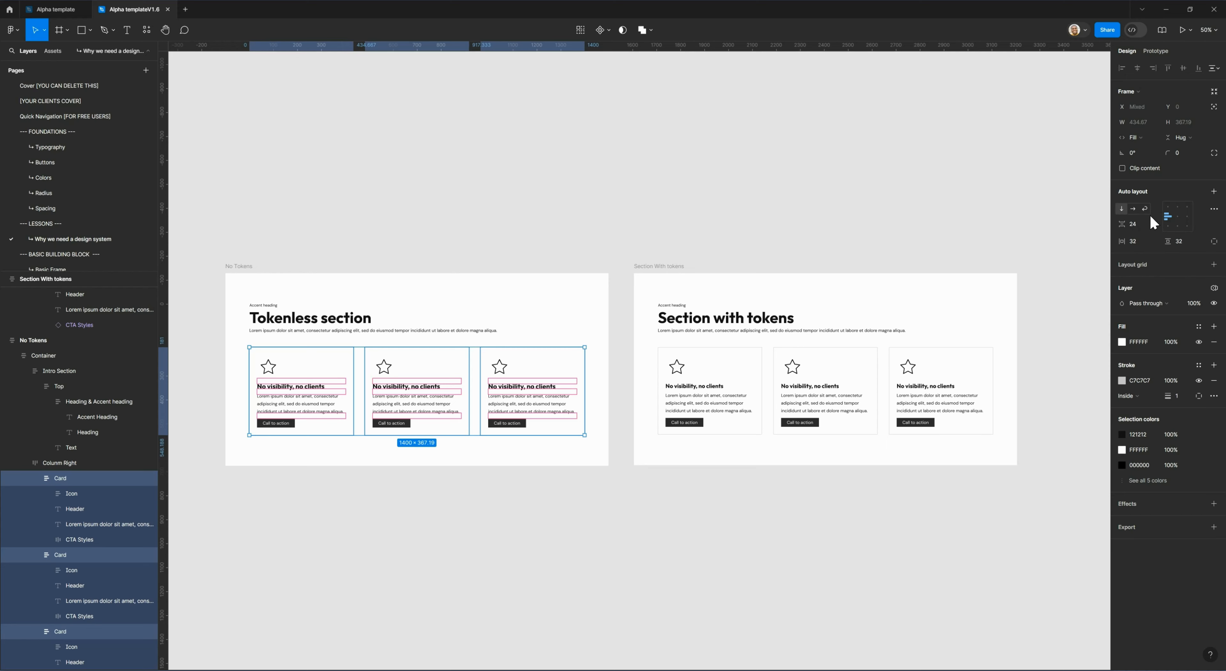
click(1154, 223)
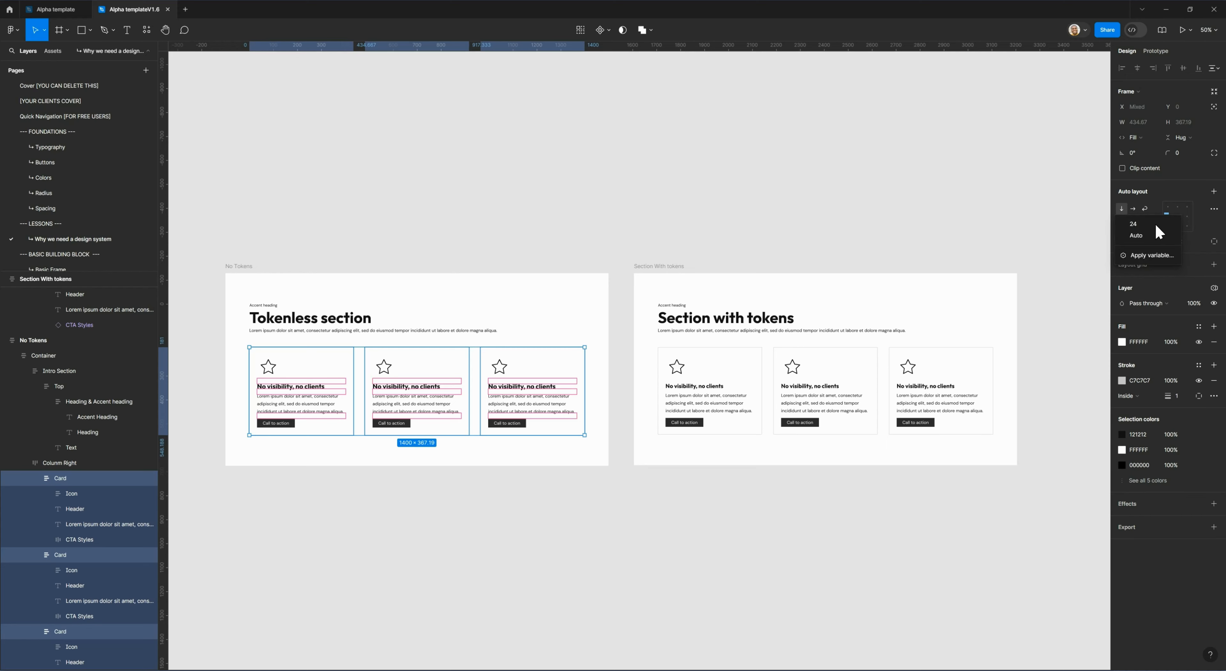
click(1157, 256)
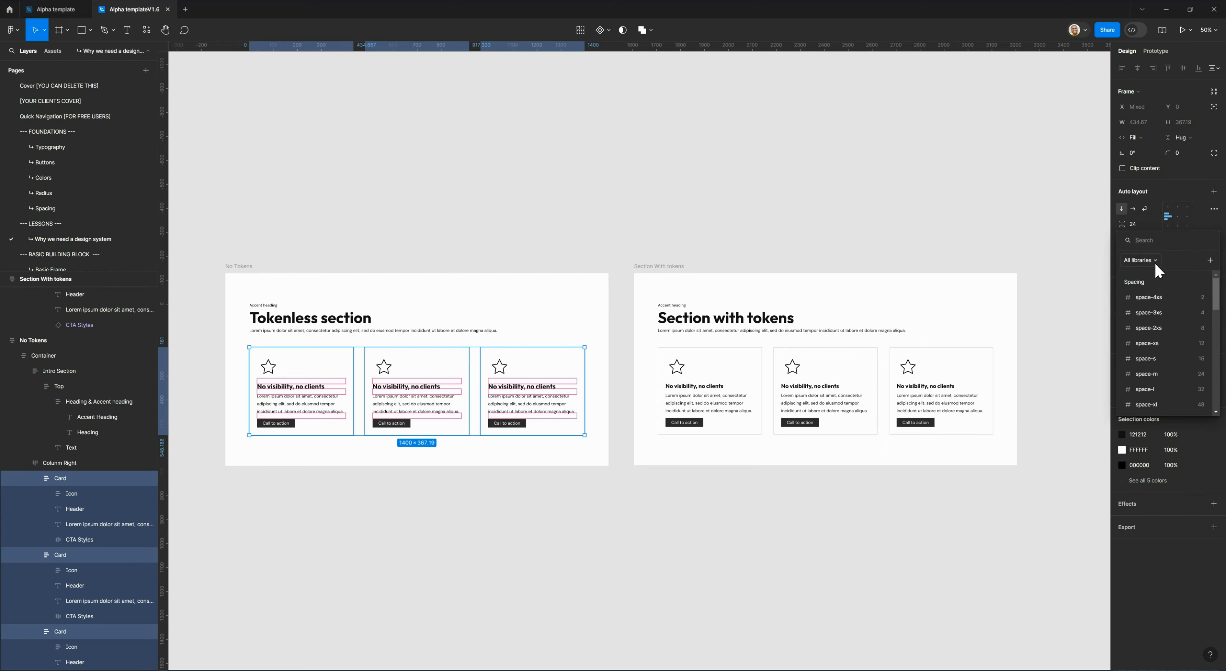
text(conte)
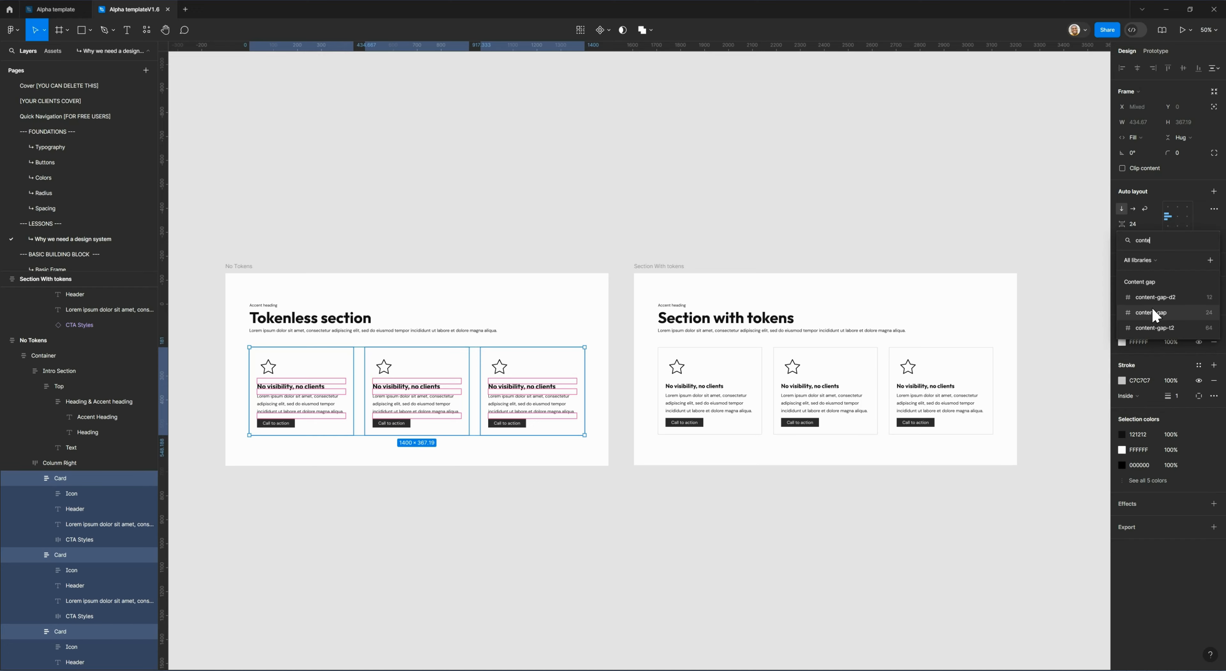
click(1152, 313)
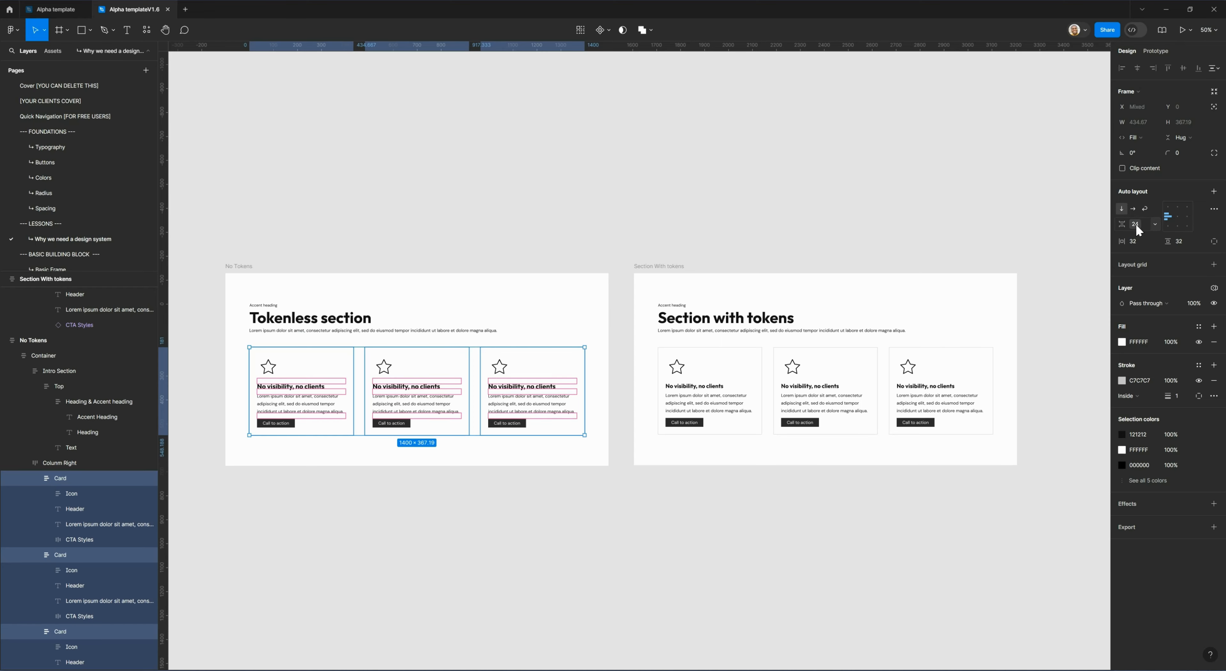
Try the content-gap-d2 and content-gap-t2 variables on the three cards' item spacing, and return it to content-gap.
click(1155, 223)
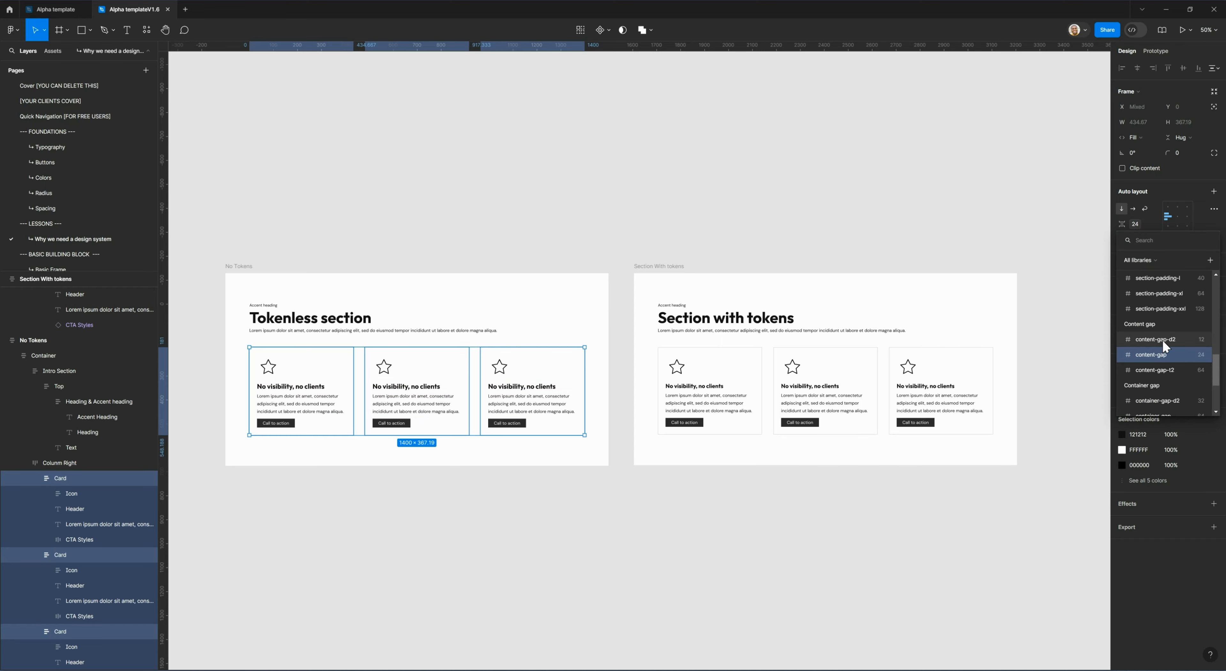
click(1162, 340)
click(1135, 221)
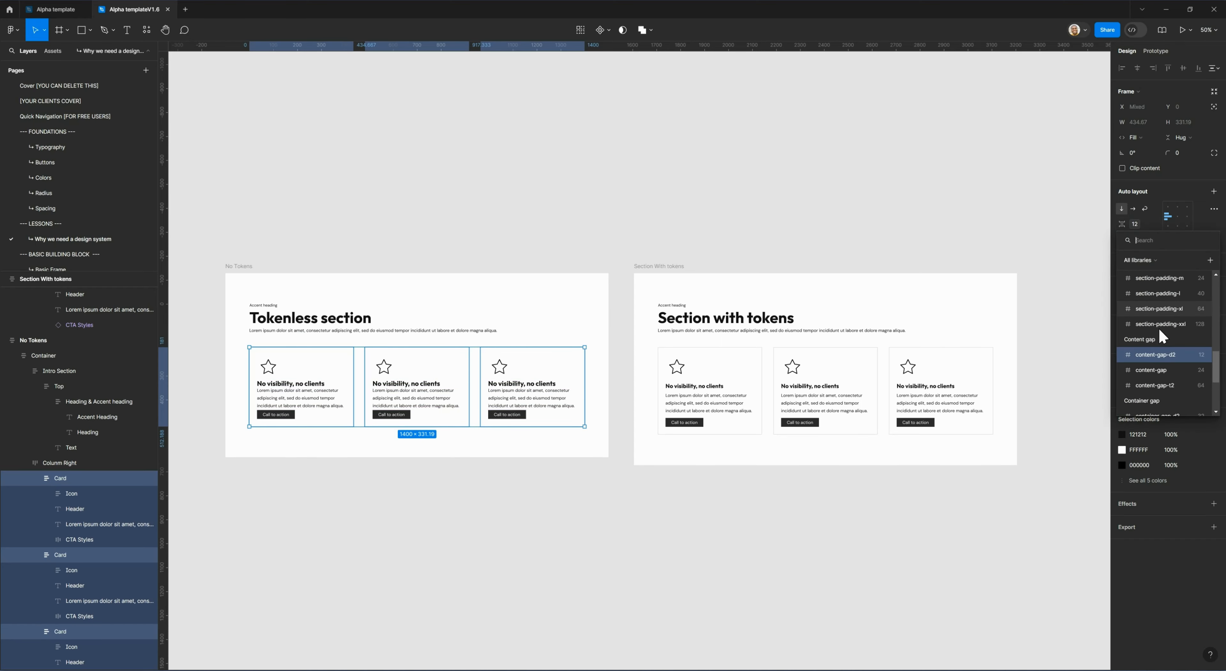
click(1160, 384)
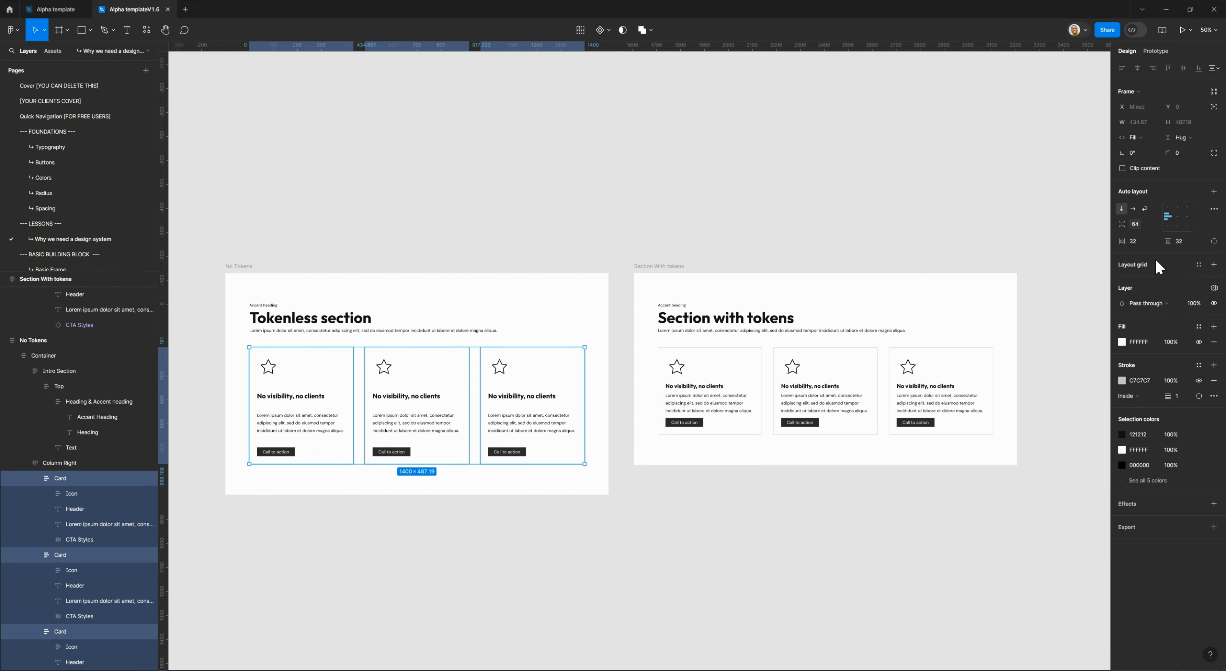
click(1135, 223)
click(1161, 347)
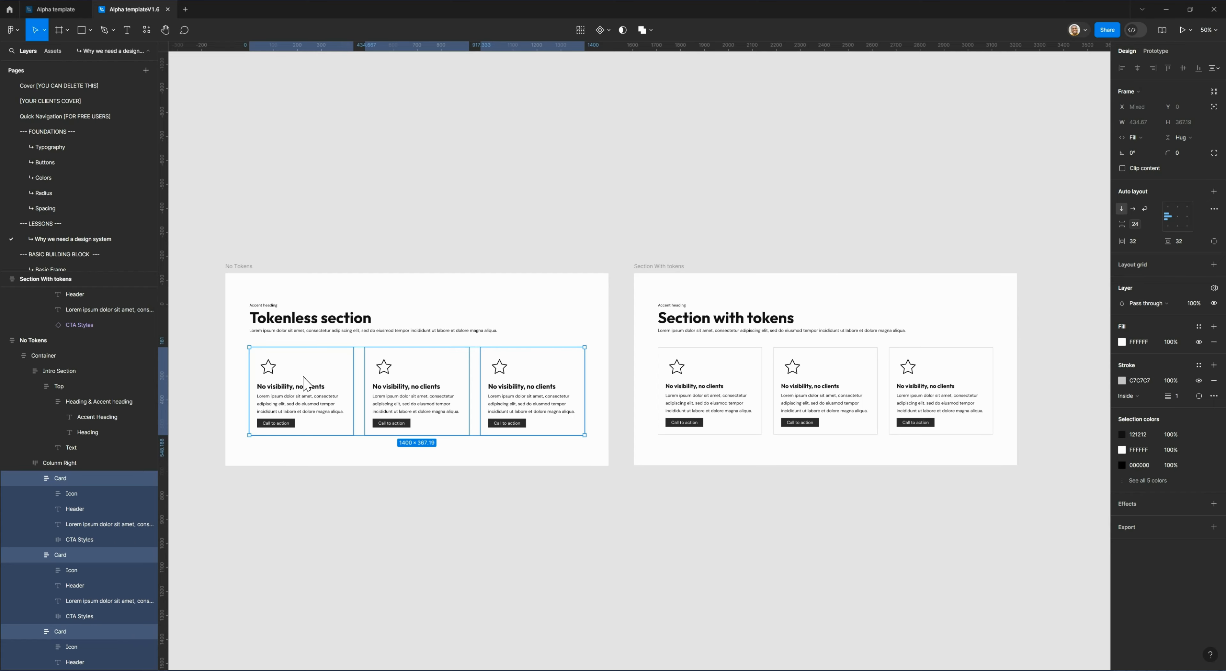
Try space-m on the three cards' horizontal padding, and settle on the space-xl variable (48).
click(1155, 241)
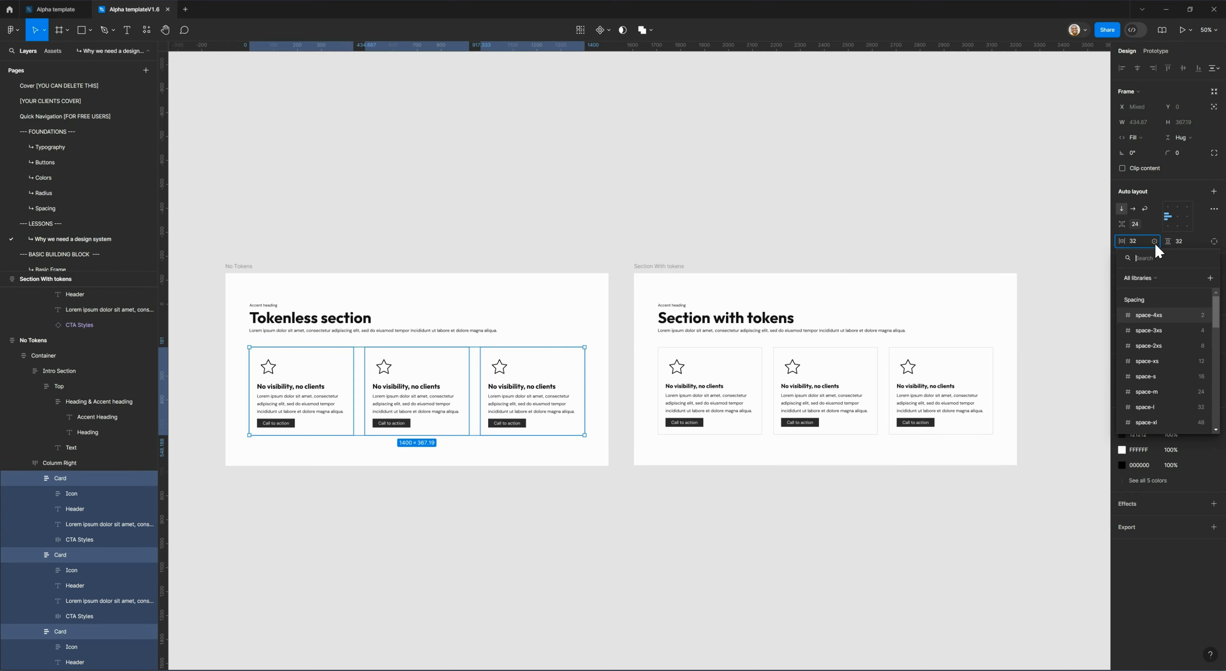
scroll(1152, 405, down, 1)
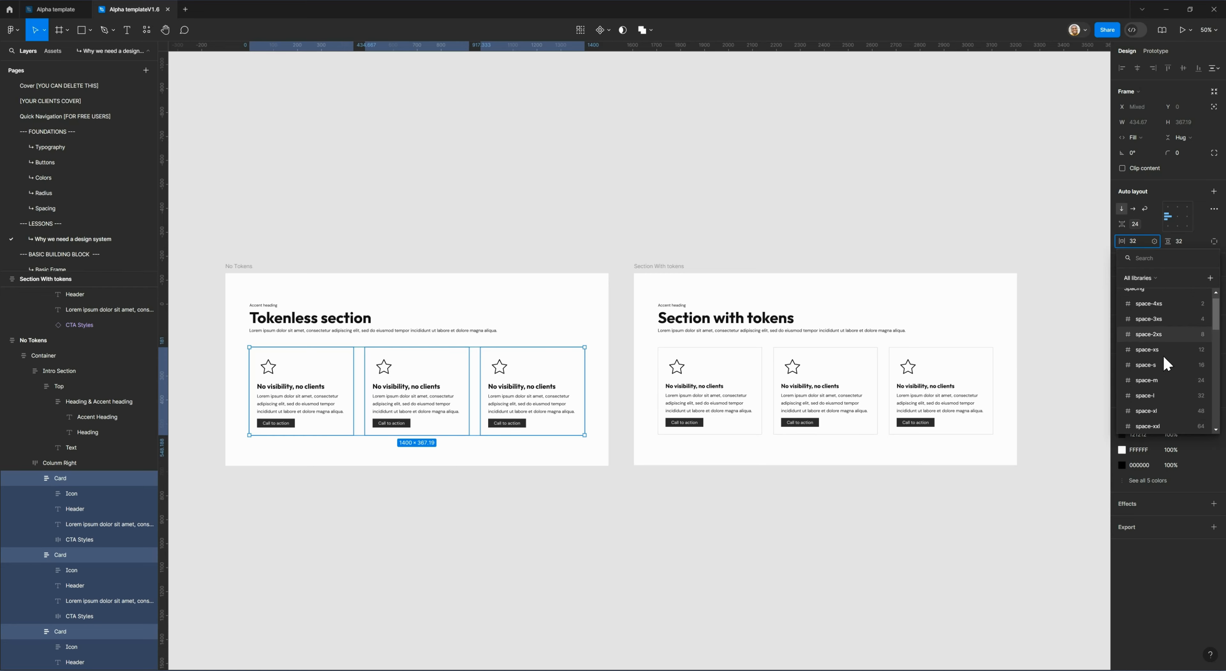
click(1161, 381)
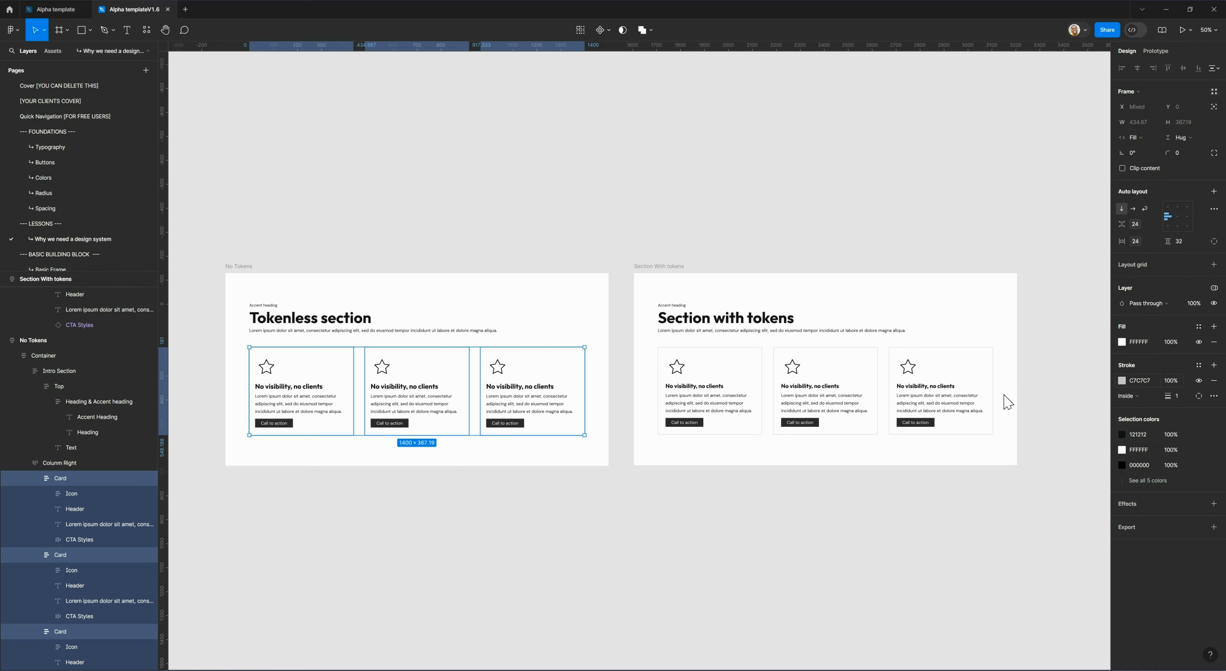
click(1149, 241)
click(1178, 410)
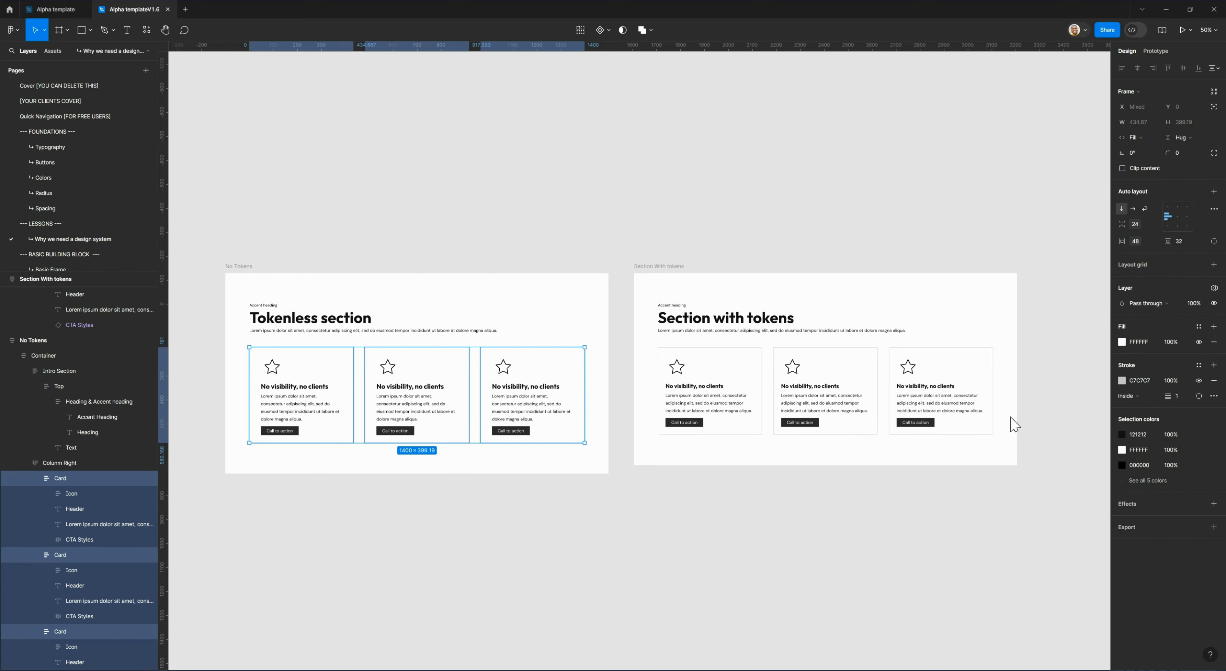
Try the space-xl and space-s variables on the three cards' vertical padding.
click(1200, 241)
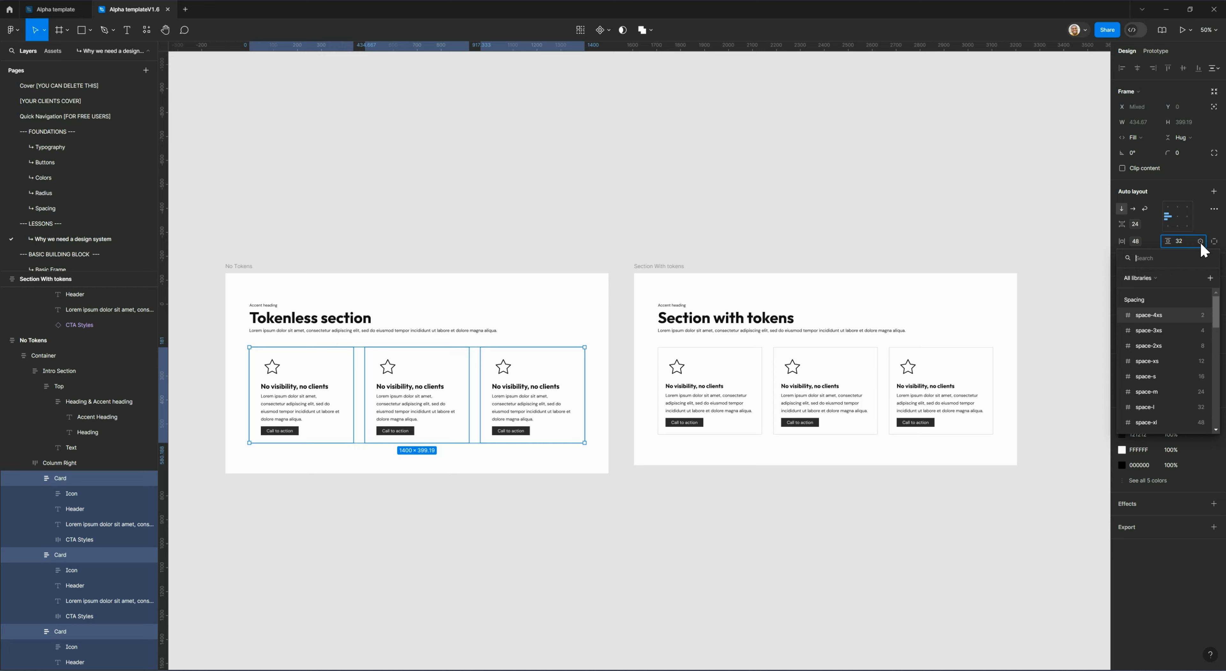
text(spa)
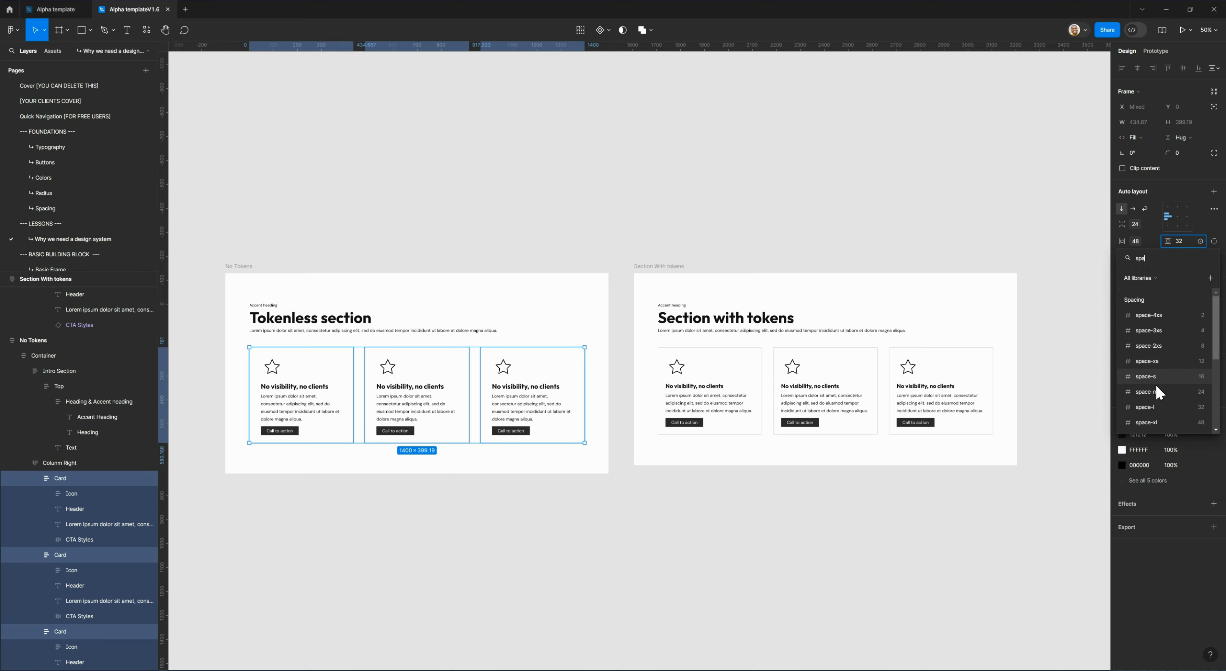
click(1169, 423)
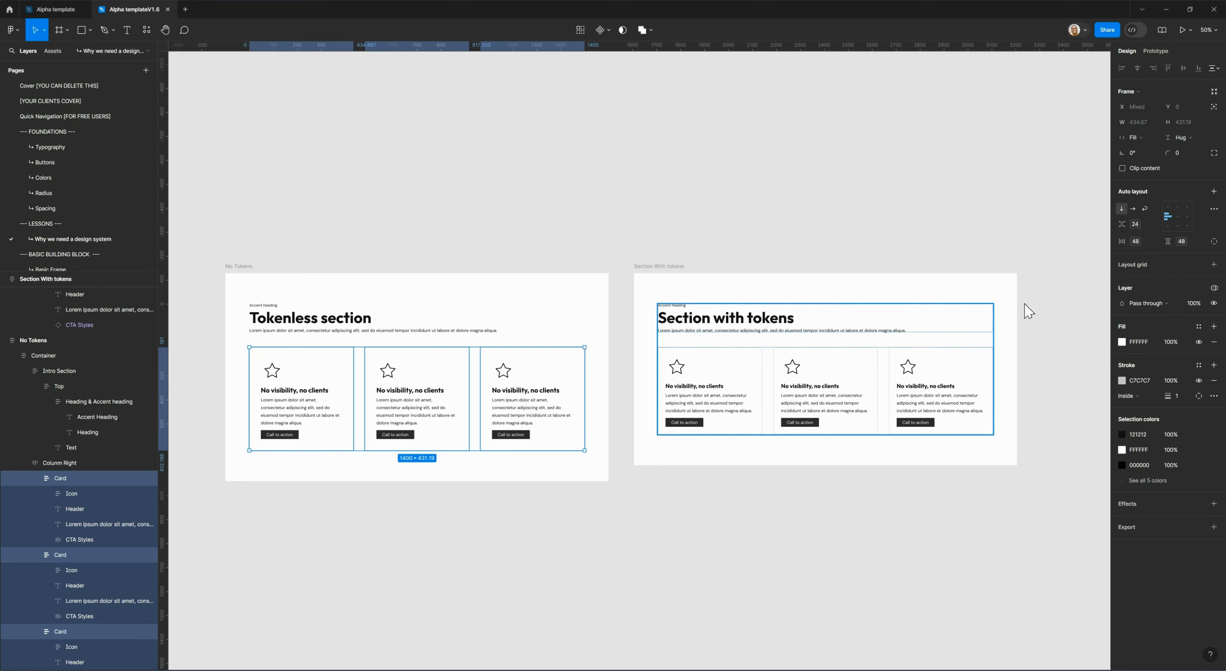
click(1182, 244)
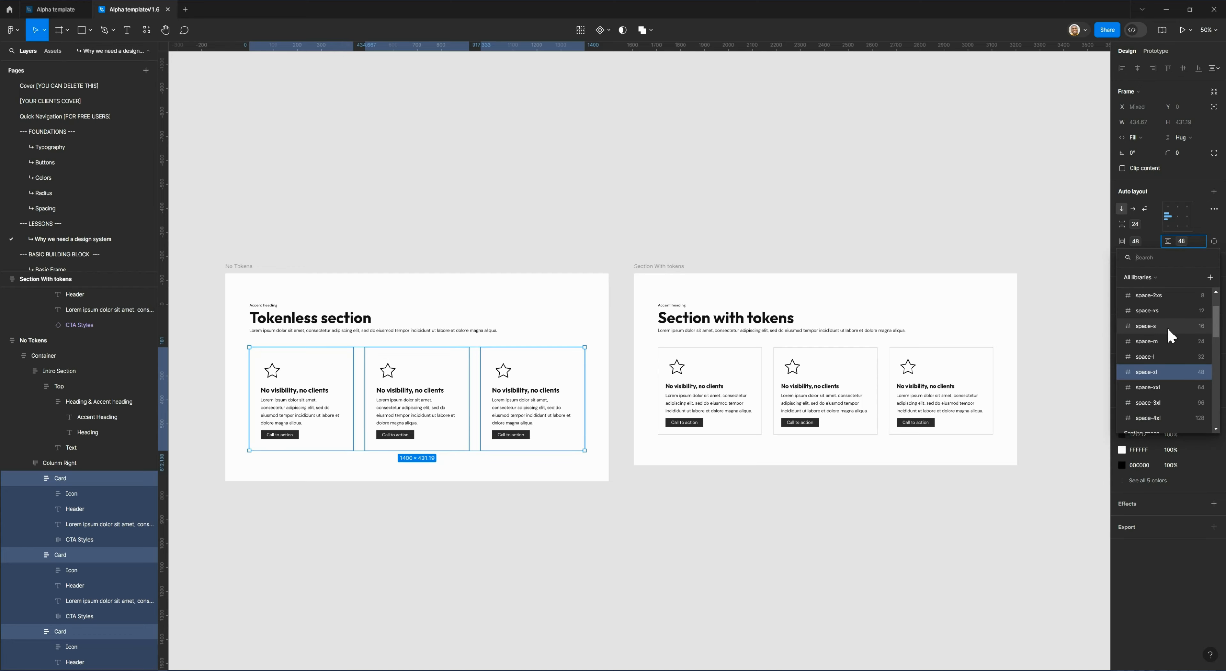
click(1171, 332)
Apply the space-xxl variable (64) to the three cards' vertical padding.
click(1181, 241)
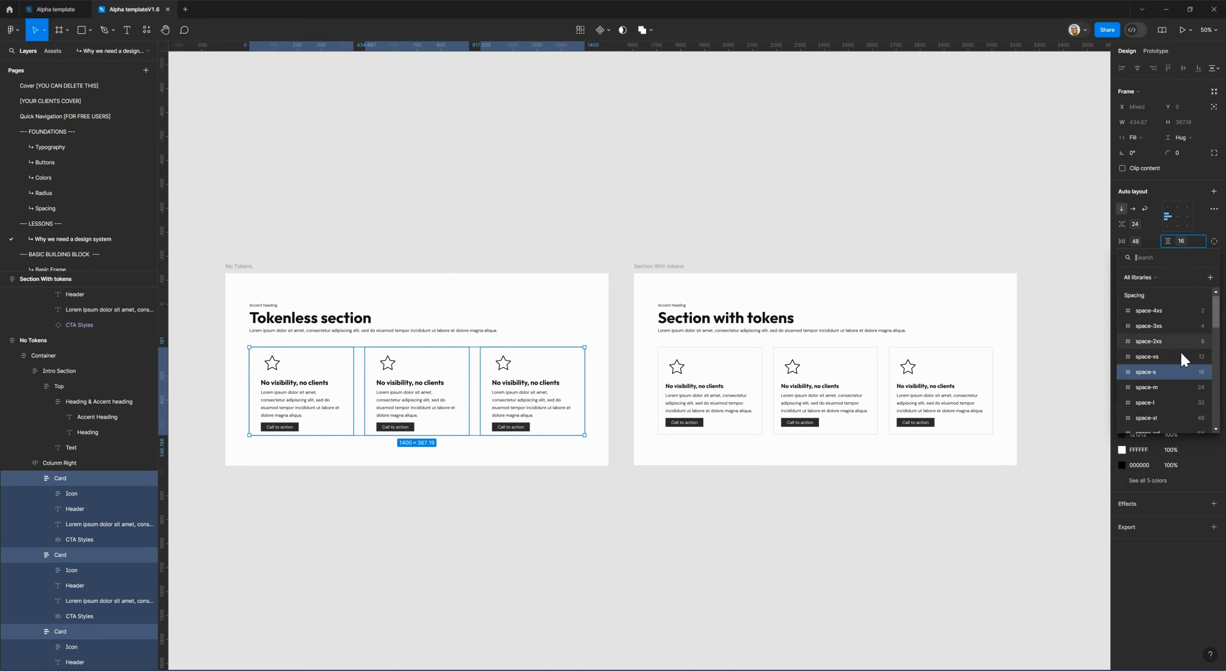
click(1175, 387)
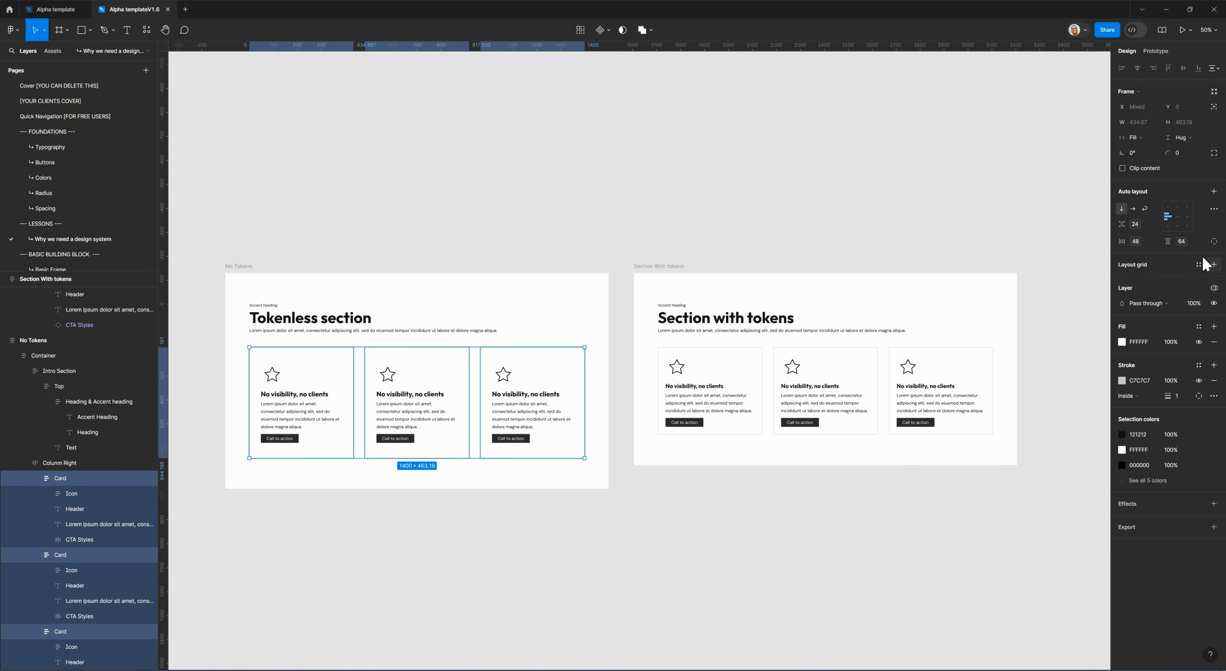
click(1184, 240)
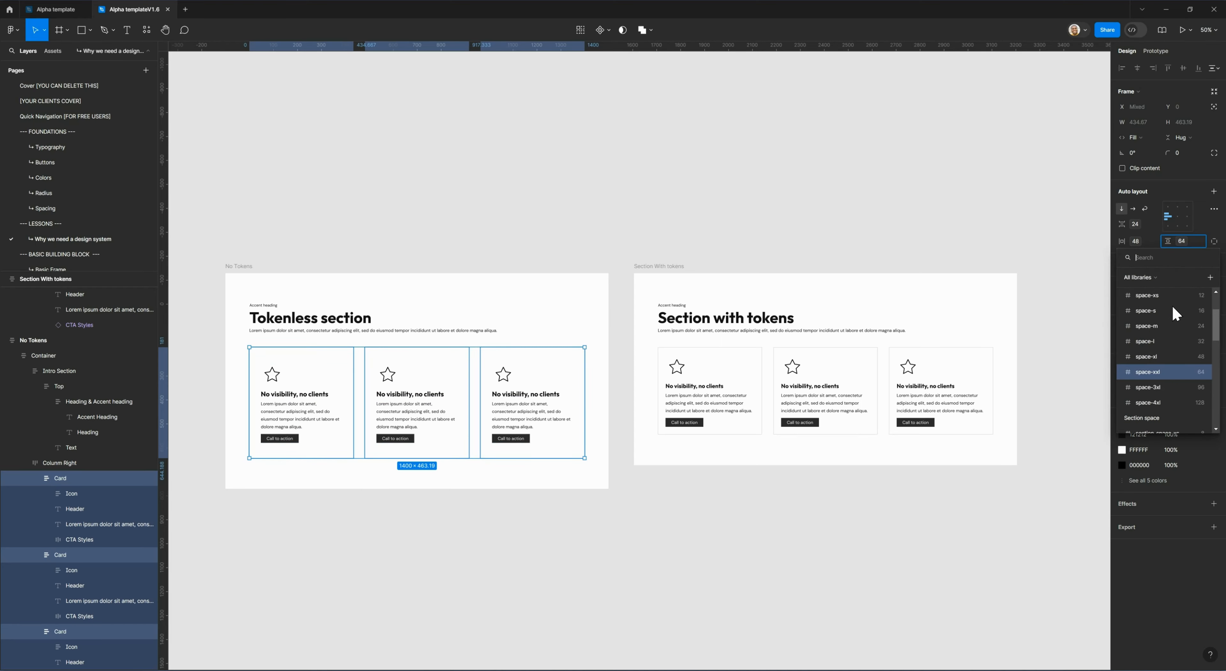
click(1216, 231)
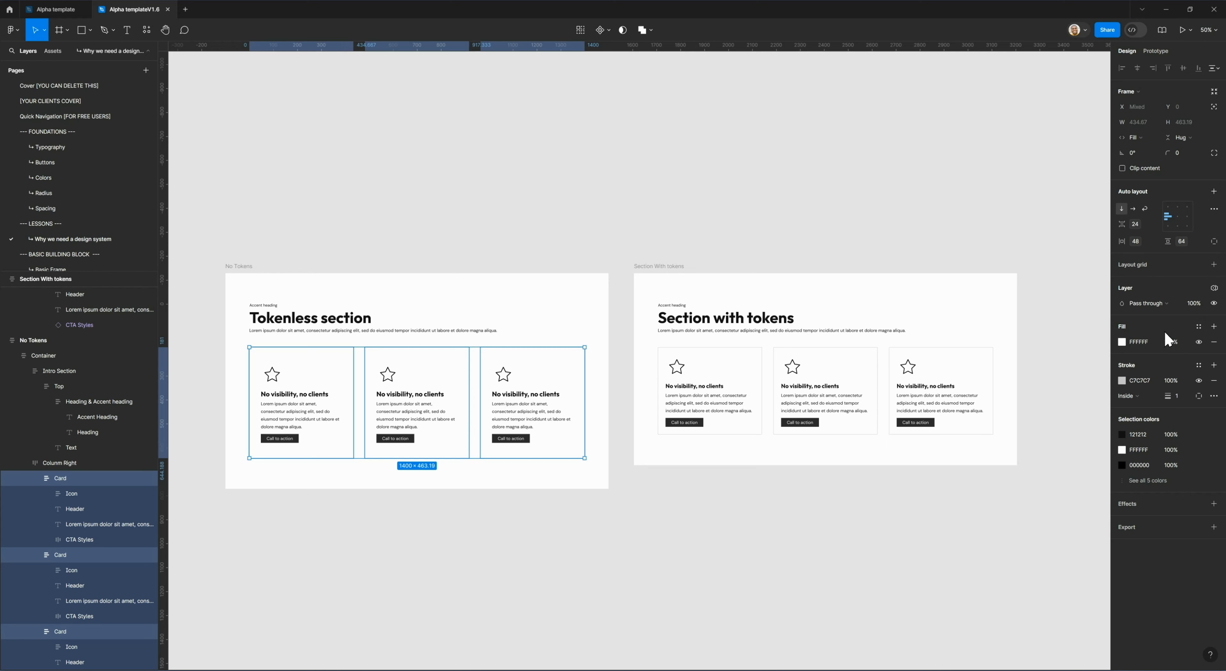
Apply the Neutral-ultra-light library color to the fill of the three cards.
click(1199, 326)
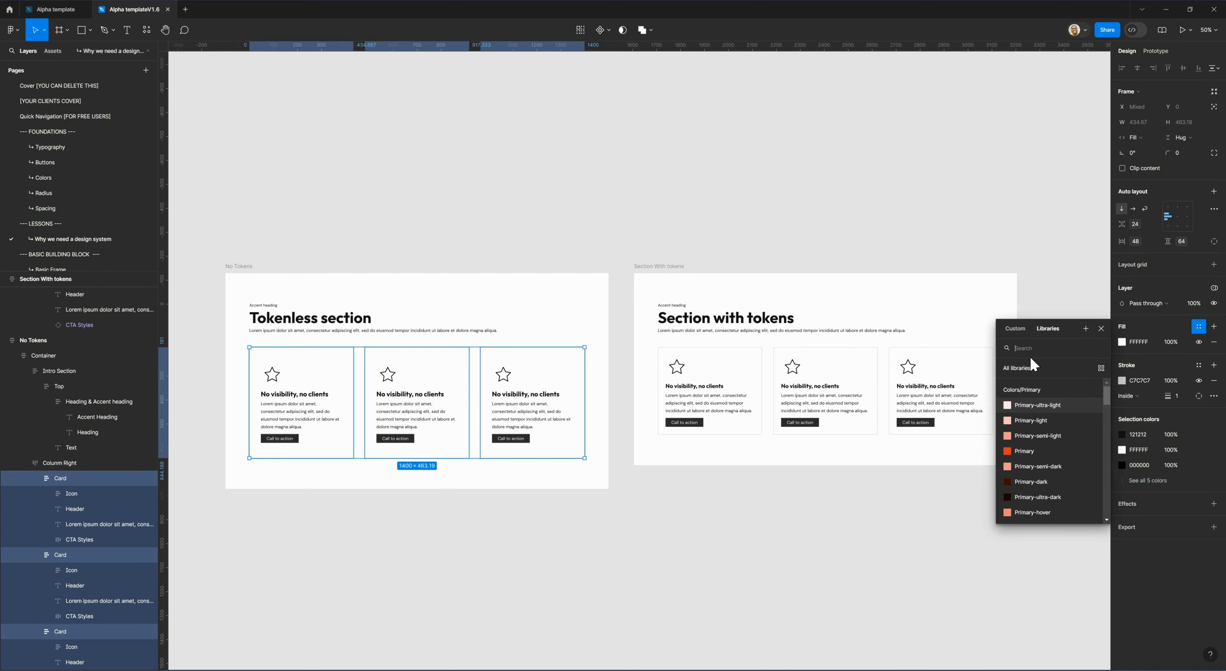
text(neutr)
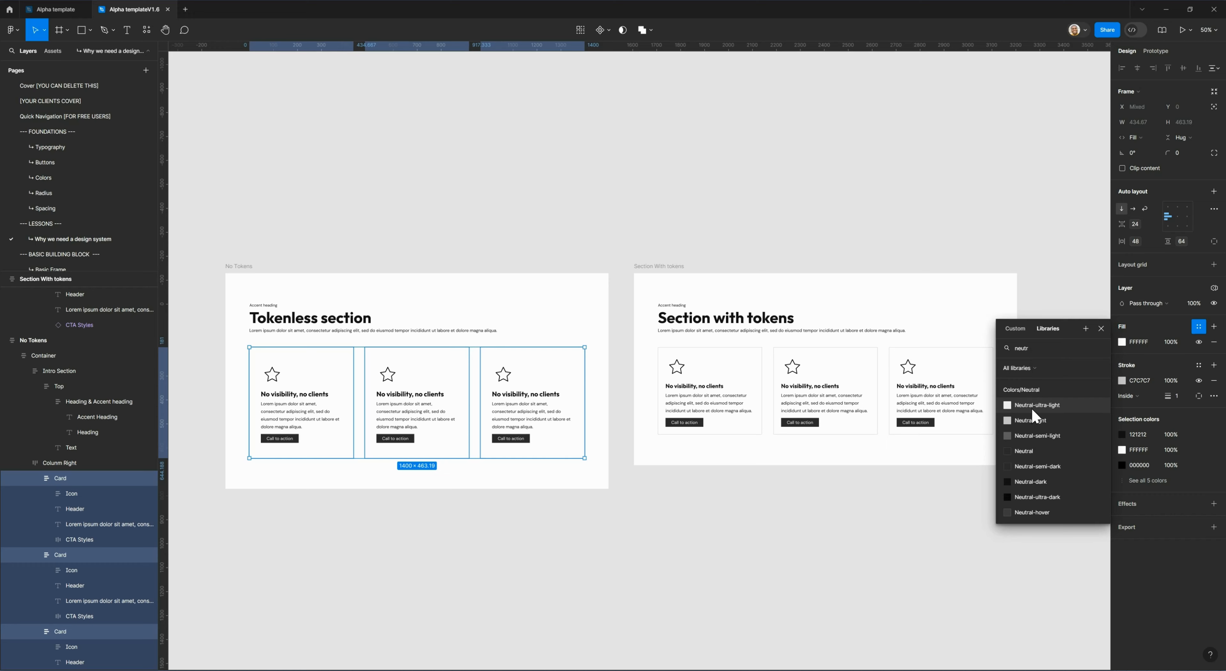
click(1032, 408)
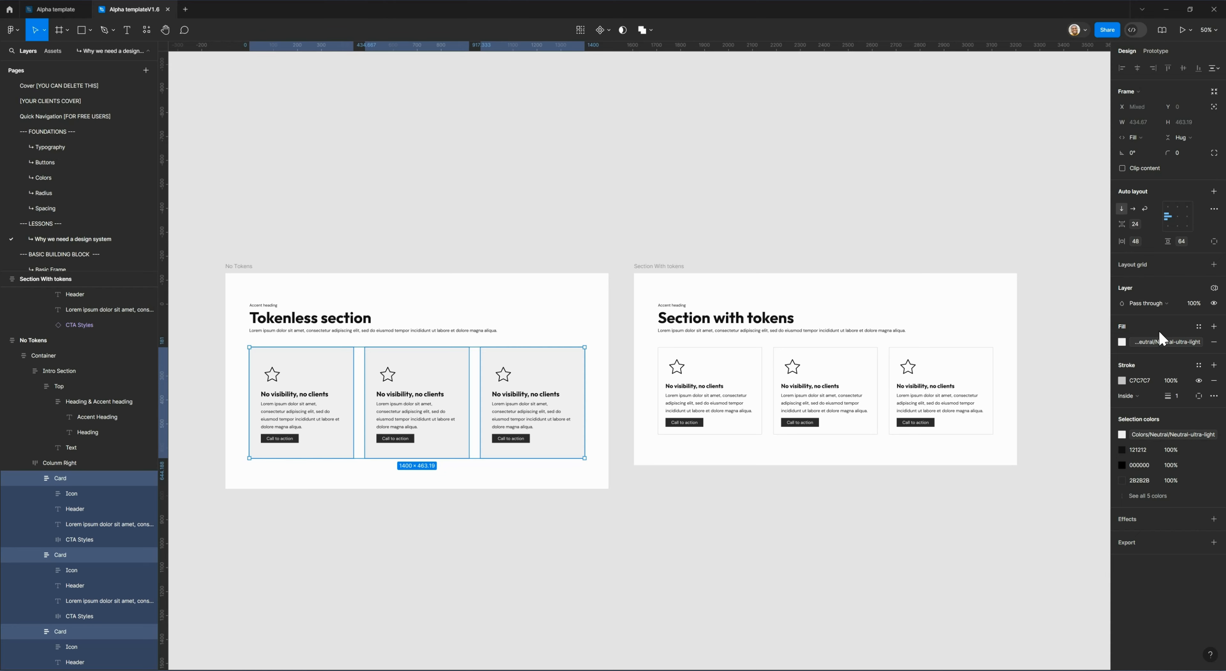
Apply the Neutral-light library color to the stroke of the three cards.
click(1199, 366)
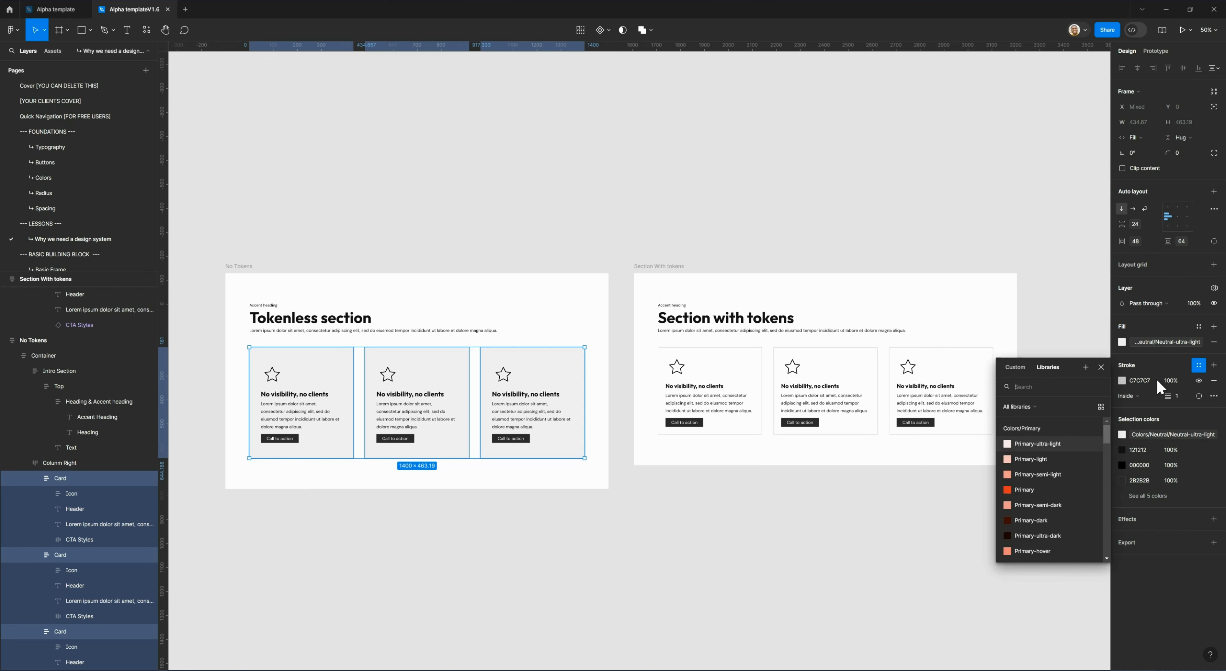
scroll(1061, 429, down, 5)
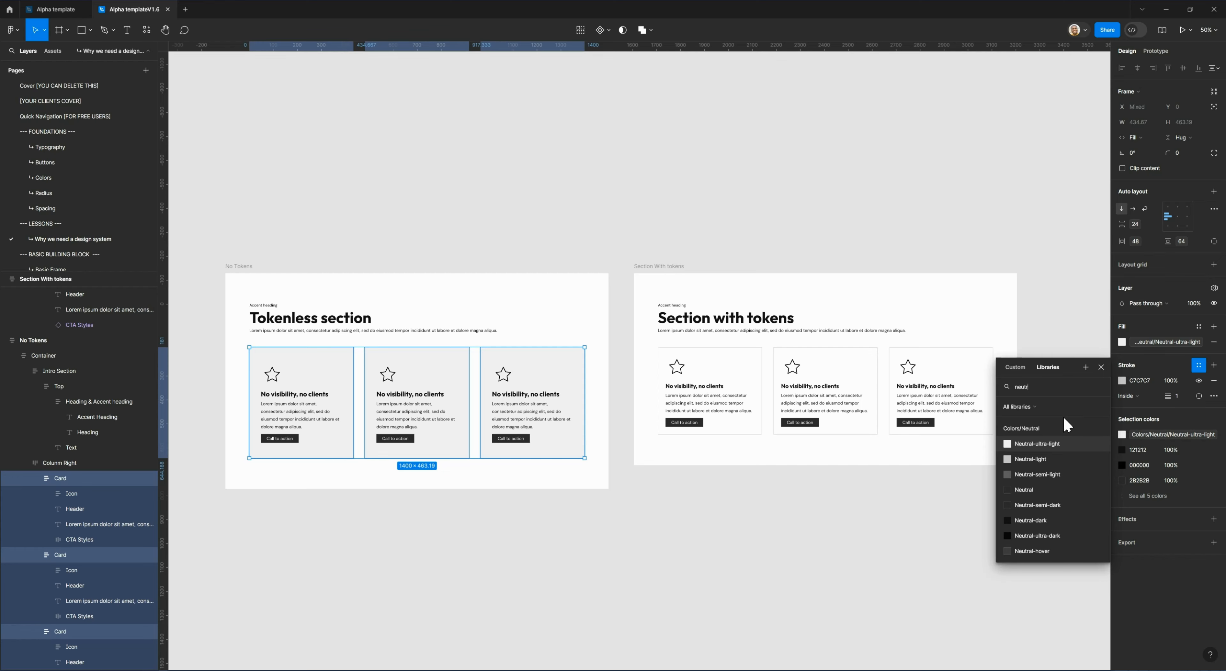
click(1049, 456)
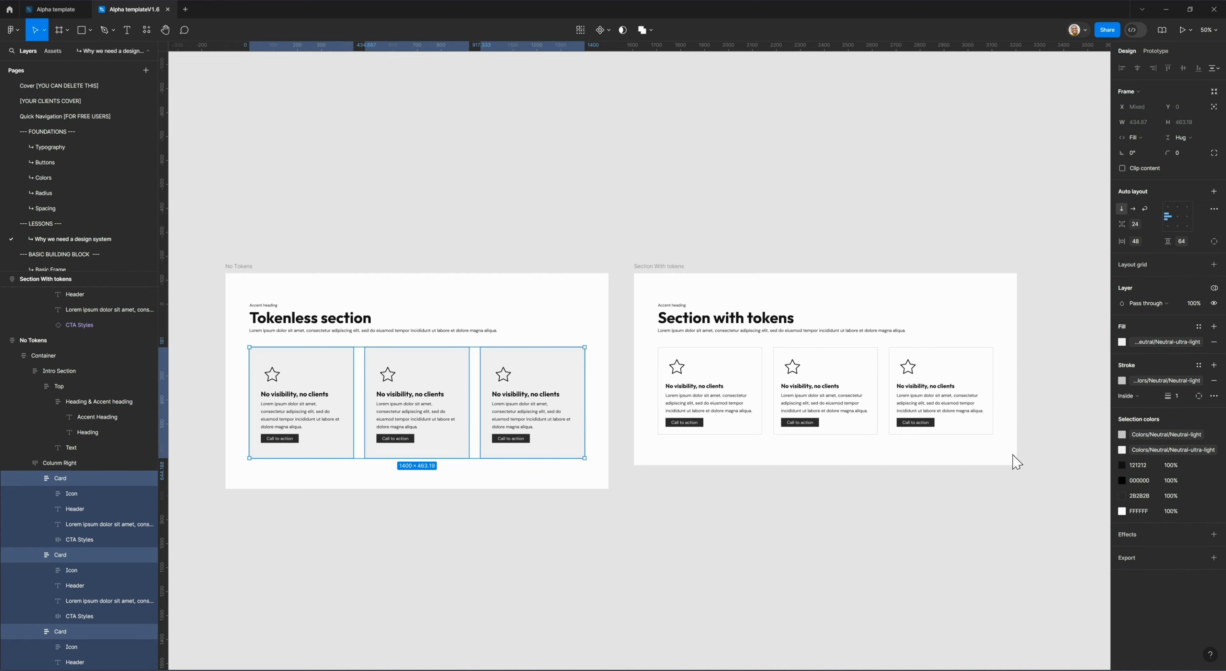
click(1180, 395)
Try radius-s on the three cards' corner radius, and settle on the radius-xxl variable (64).
click(1201, 152)
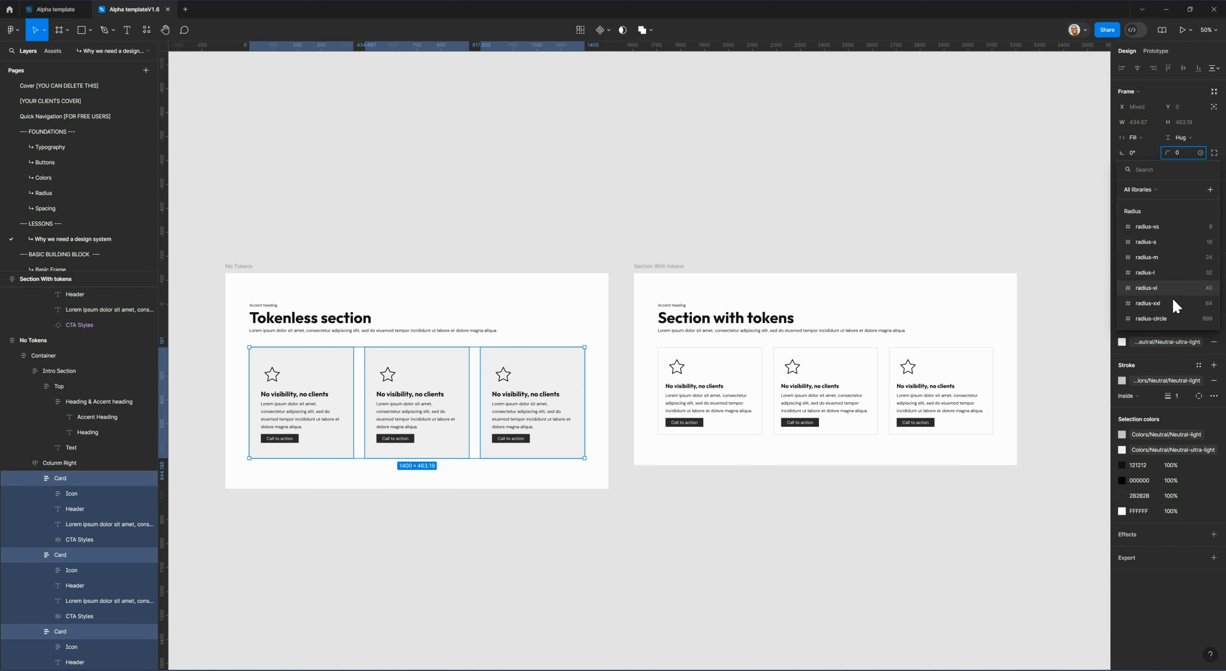
click(1168, 242)
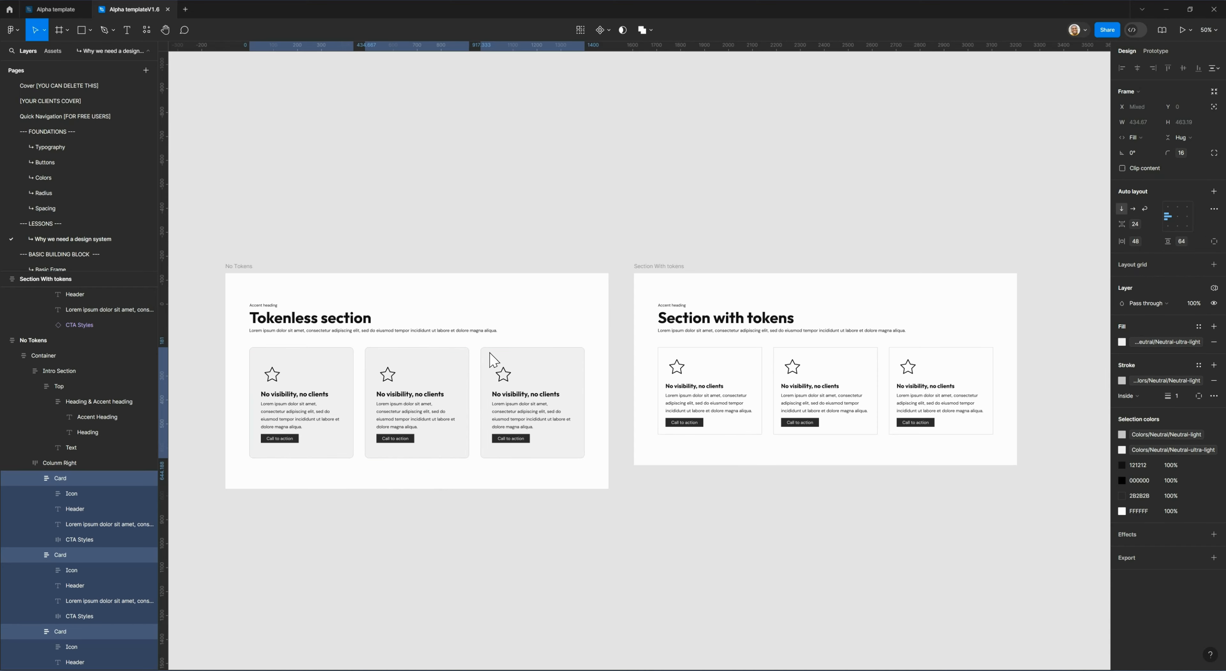
click(1179, 151)
click(1177, 272)
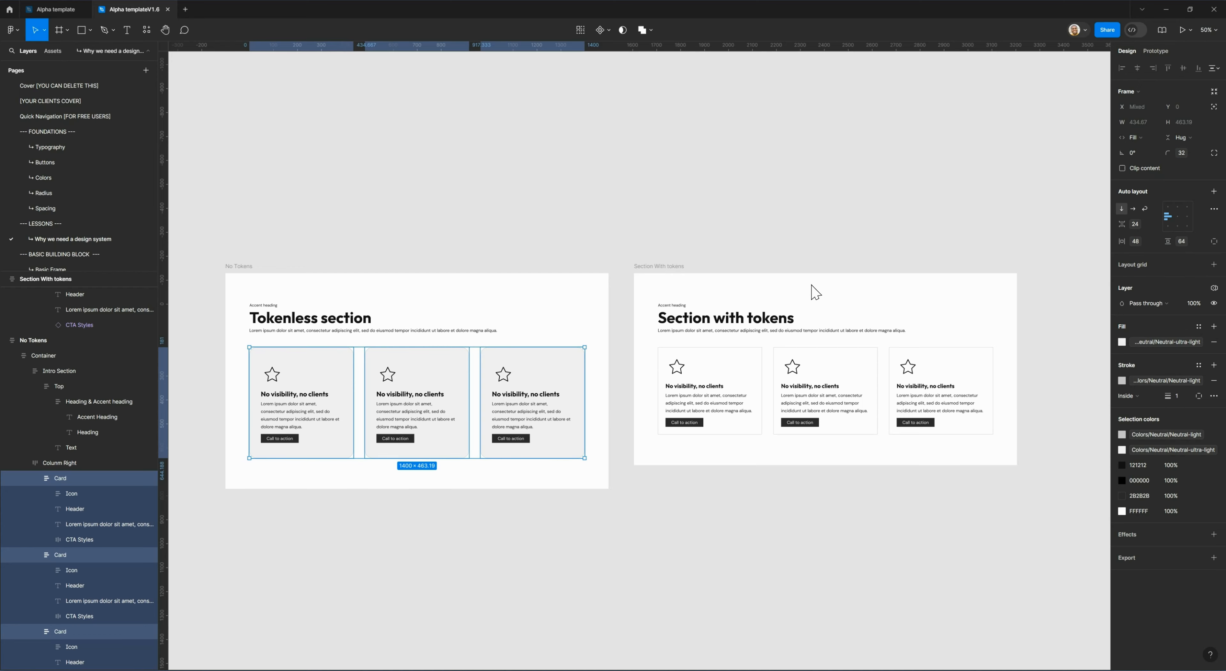
click(1174, 155)
click(1177, 303)
Check which spacing variable is bound to the horizontal padding of the first card in the tokenless section.
click(277, 373)
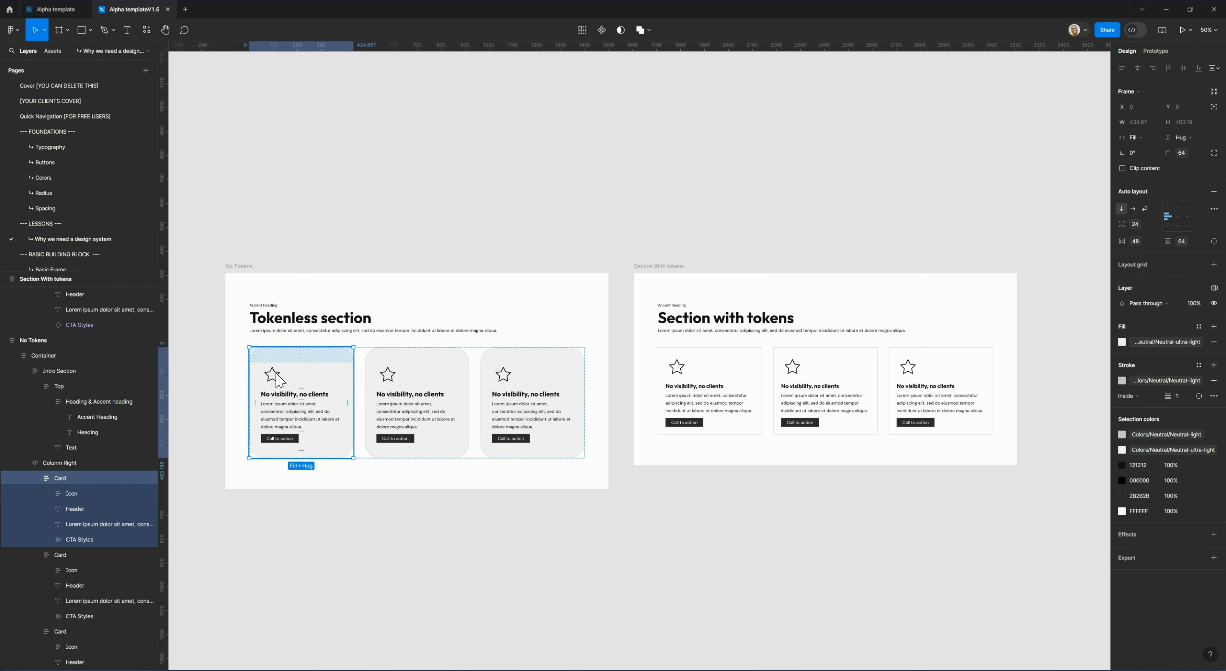
click(210, 411)
click(301, 371)
click(307, 379)
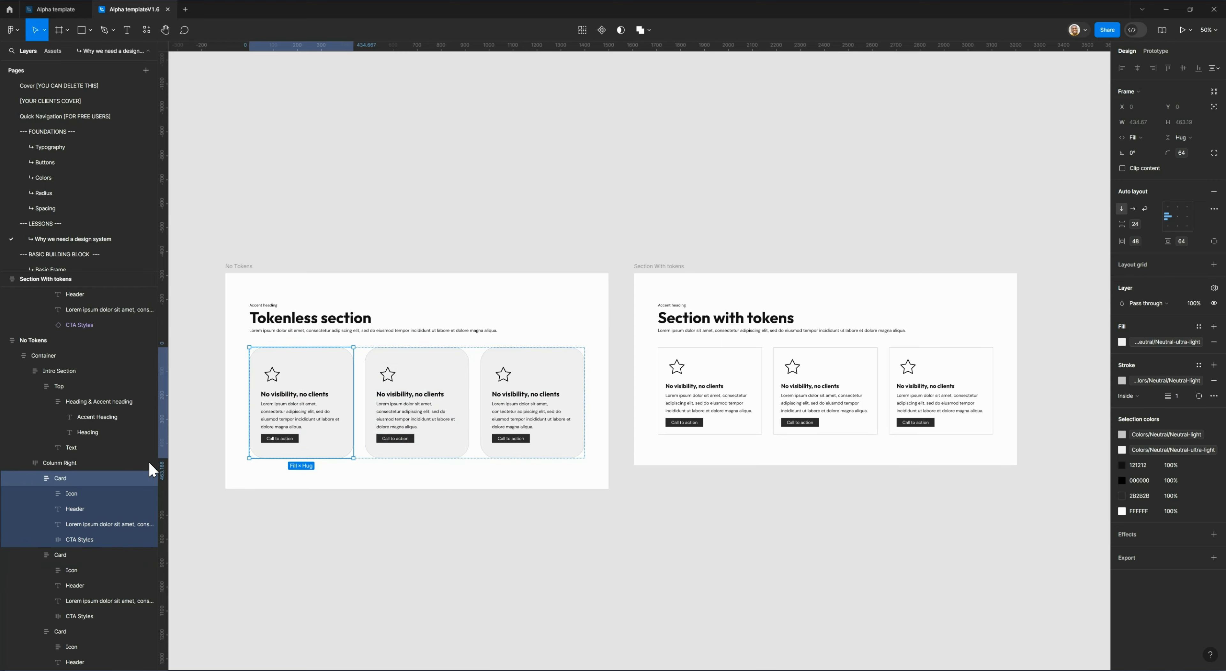
click(1136, 242)
click(1154, 241)
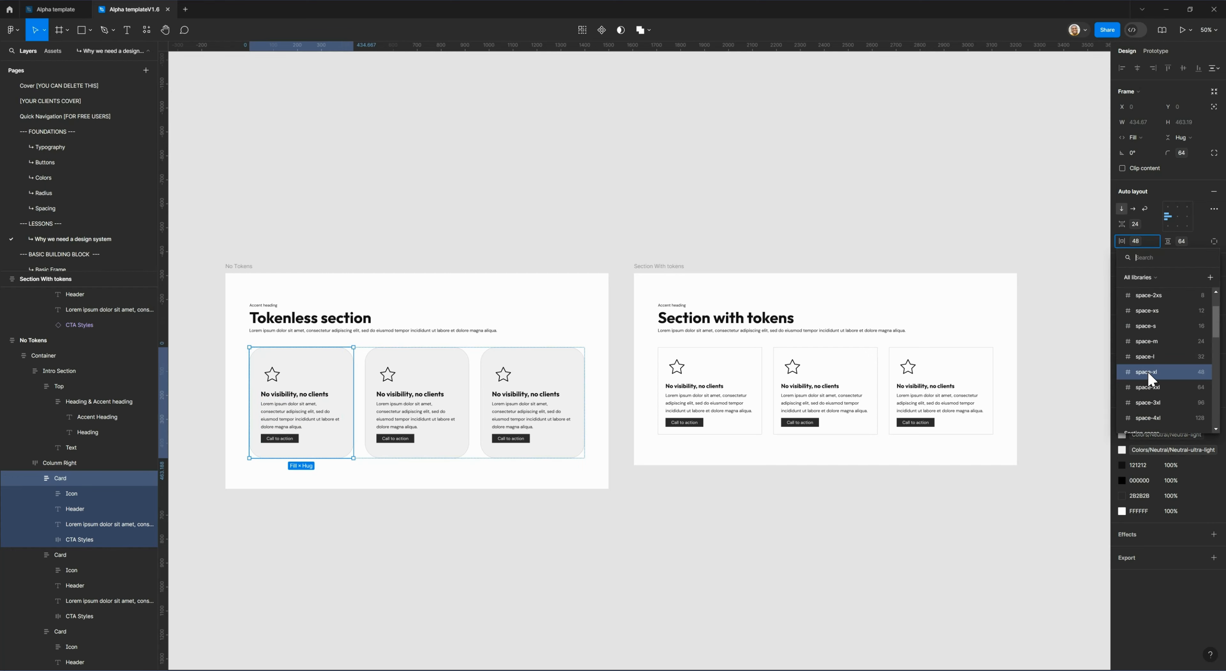
key(Escape)
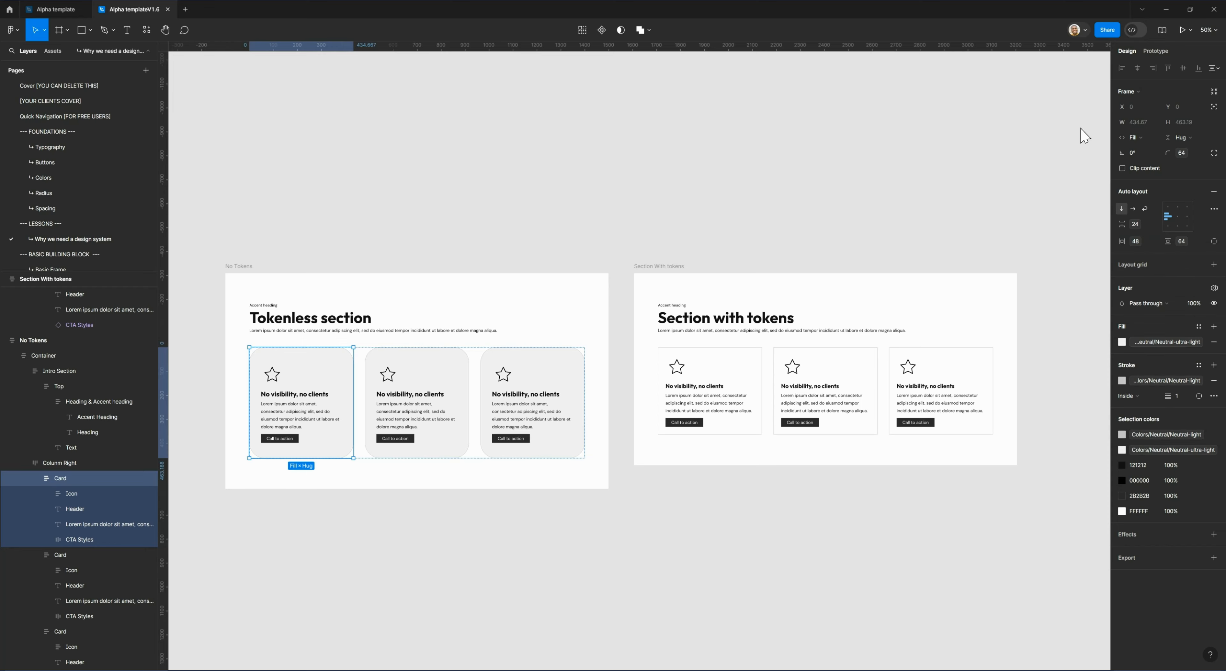
key(Escape)
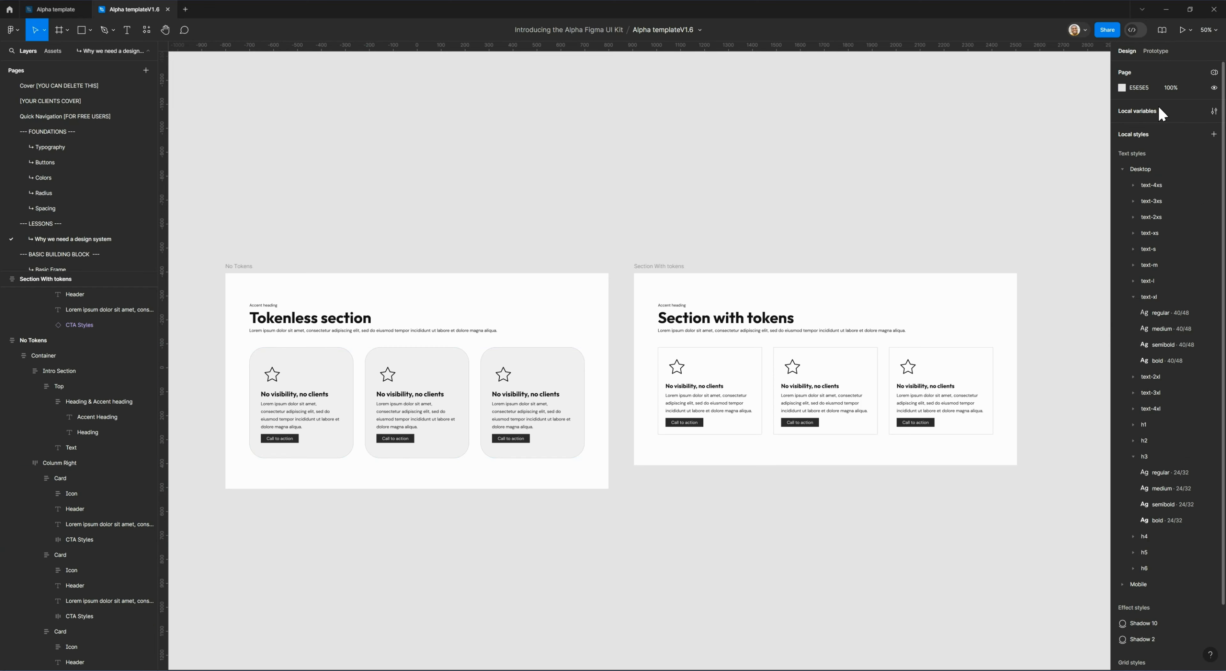
Open the local variables and set the desktop value of space-xl to 56.
click(1214, 111)
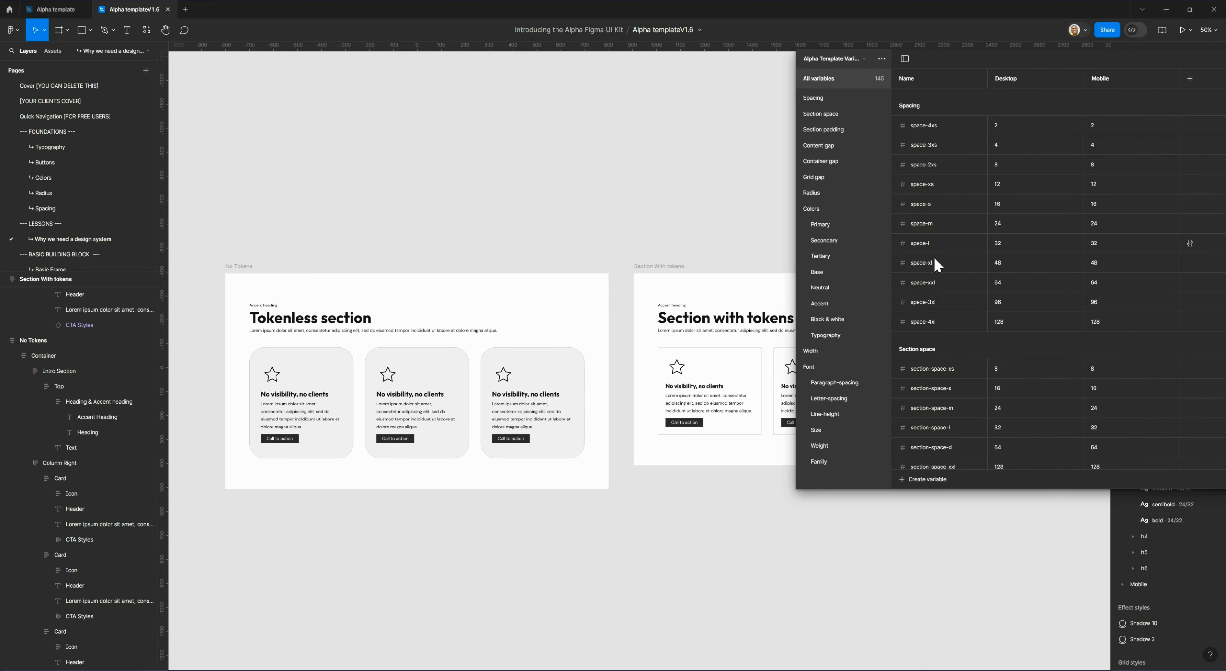
click(1005, 262)
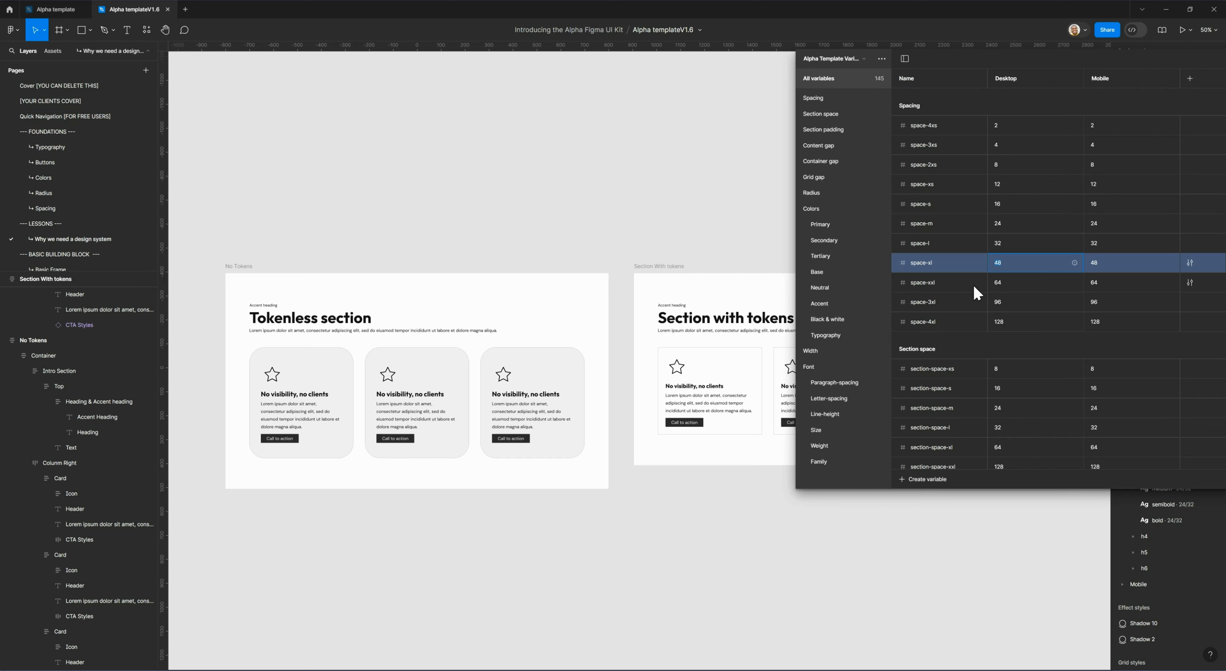
double_click(1000, 270)
text(56)
key(Return)
key(Return)
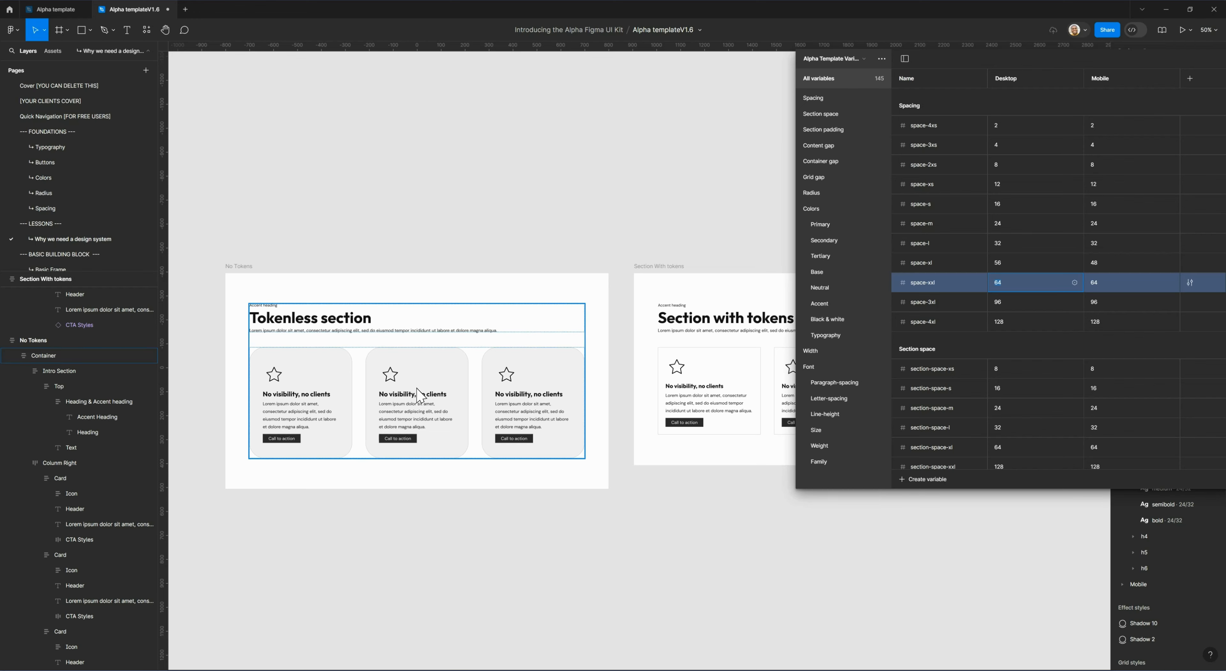
Restore the desktop value of the space-xl variable to 48.
click(1007, 264)
text(48)
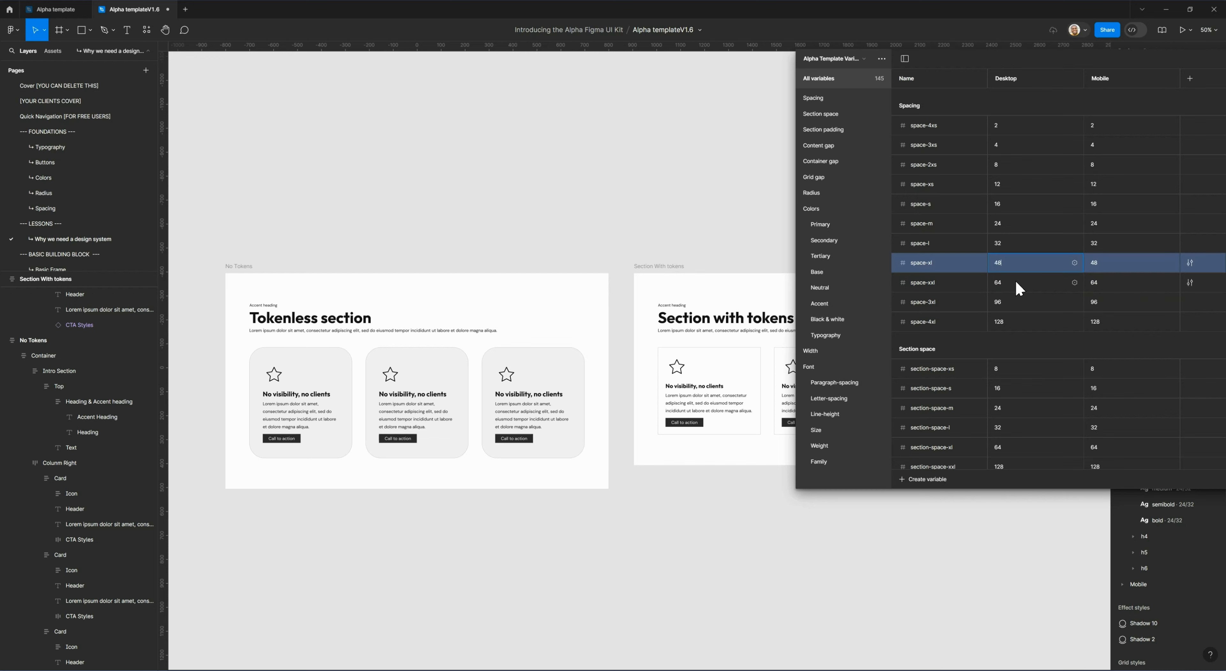
key(Return)
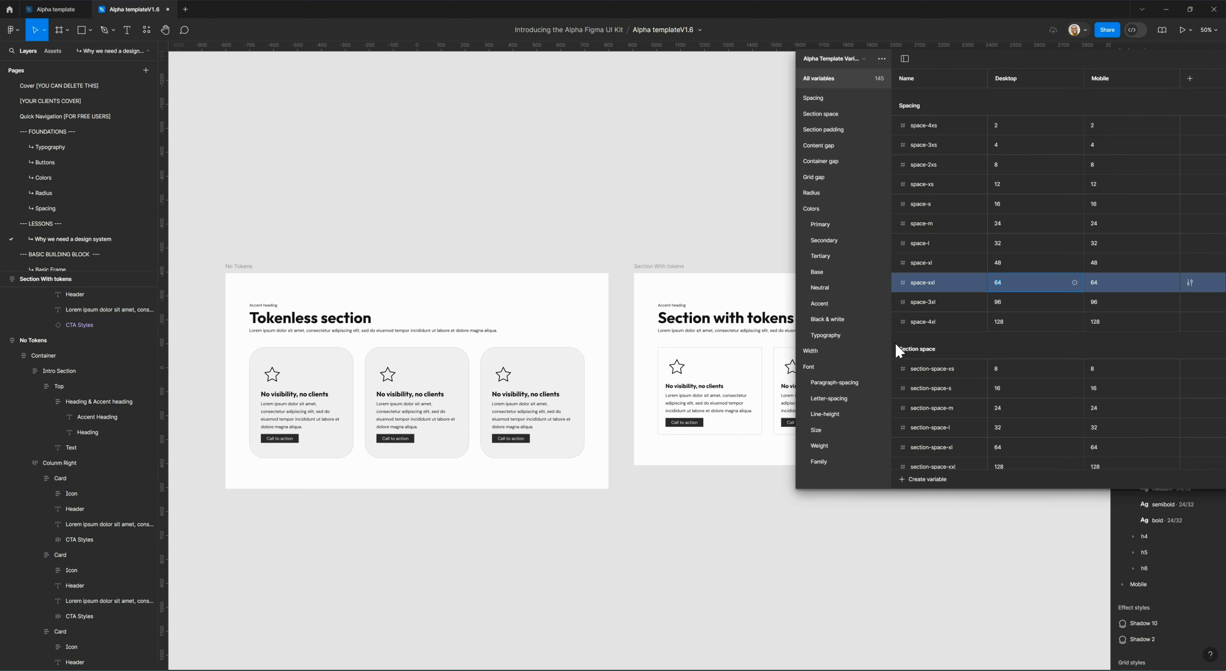
Review the Spacing, Section space, Section padding, Content gap, Container gap and Grid gap variable groups.
click(813, 98)
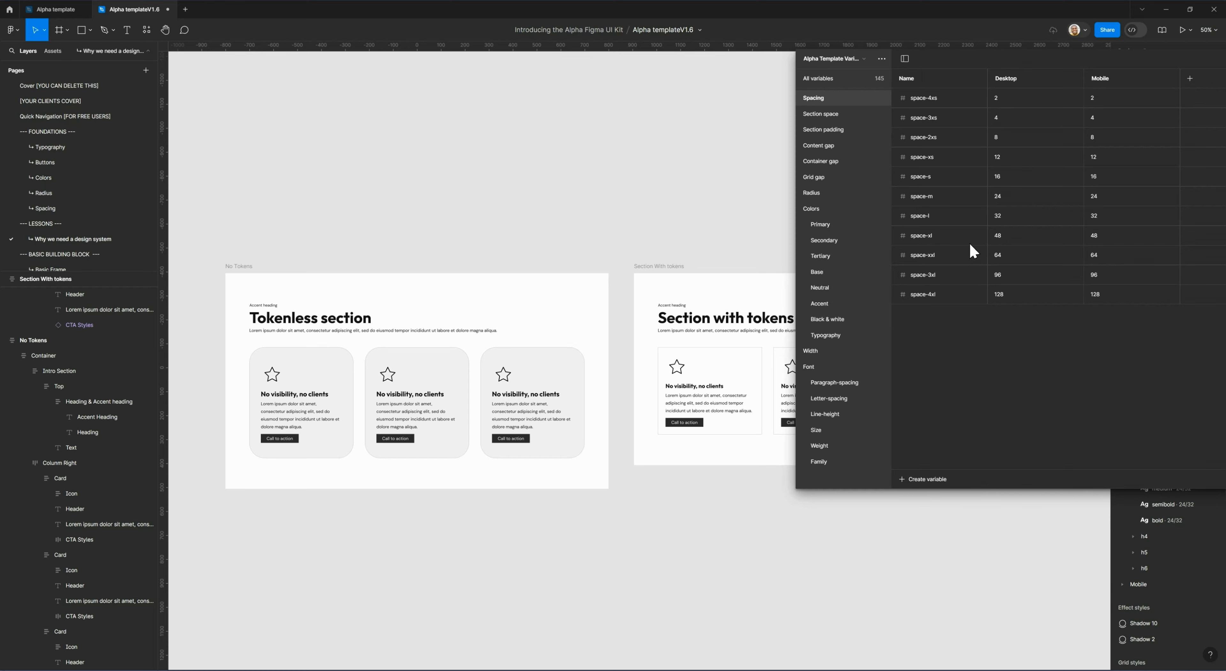
click(840, 120)
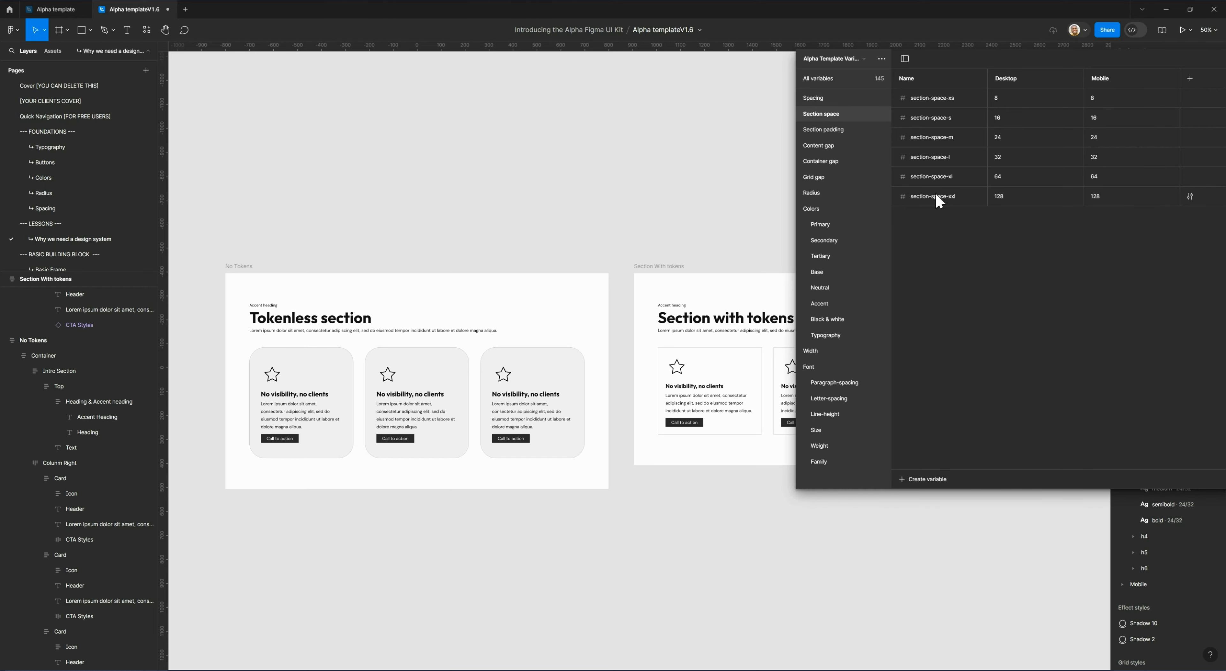
click(843, 131)
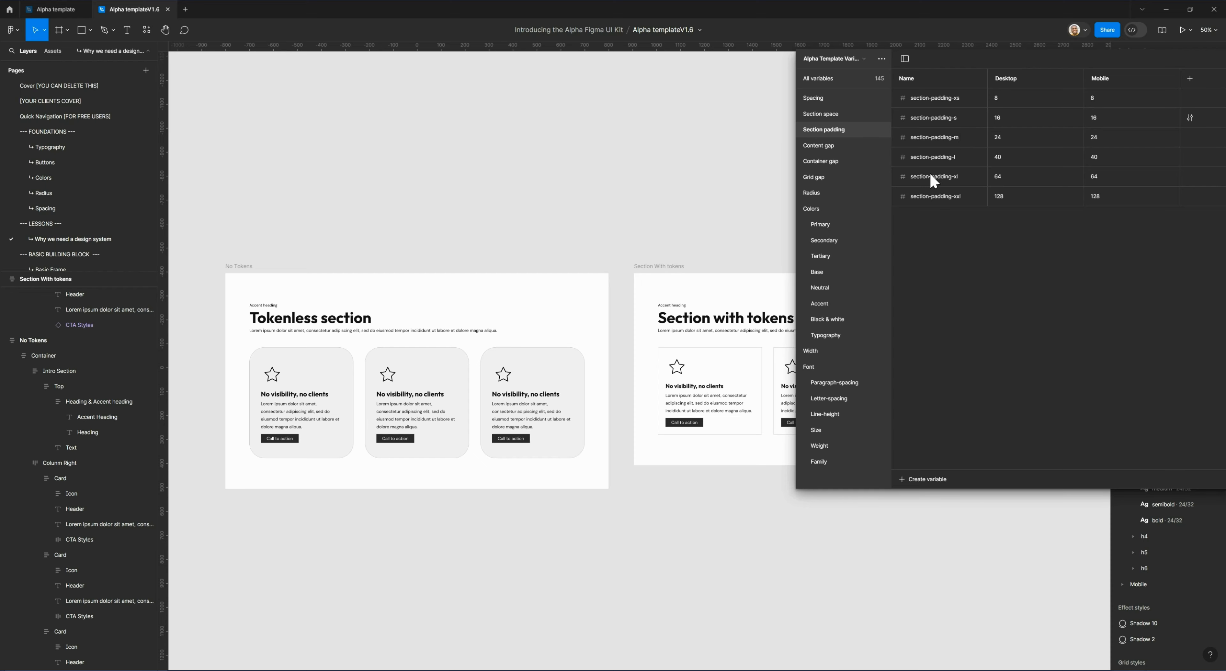
click(835, 151)
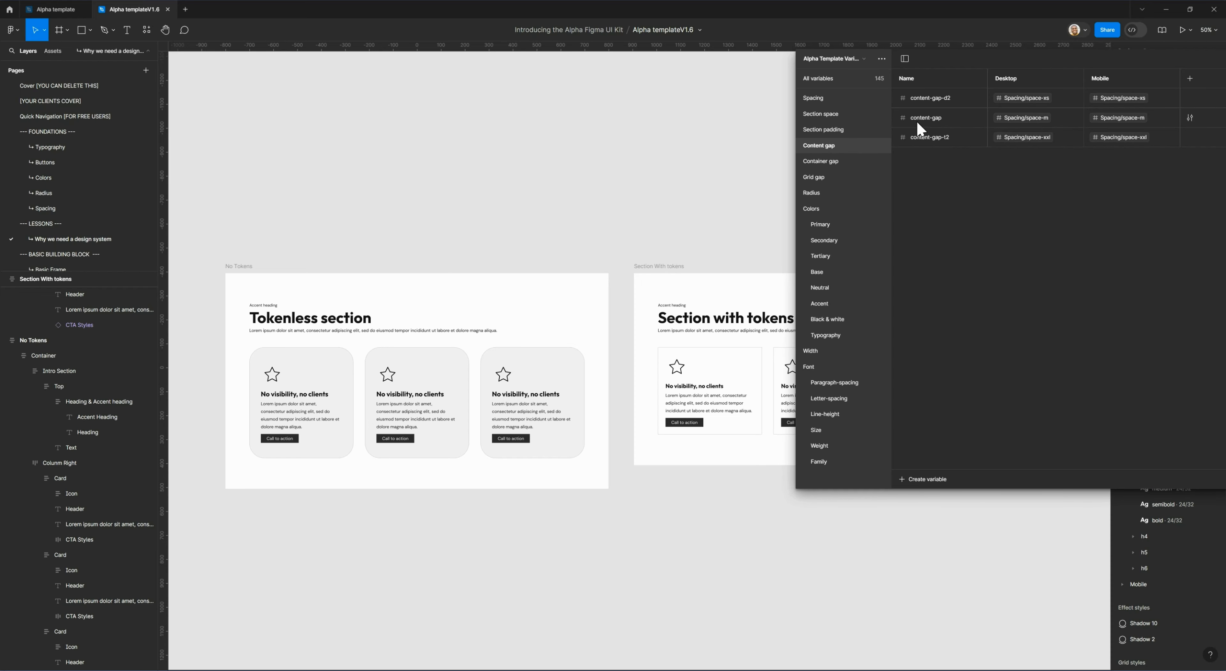
click(830, 162)
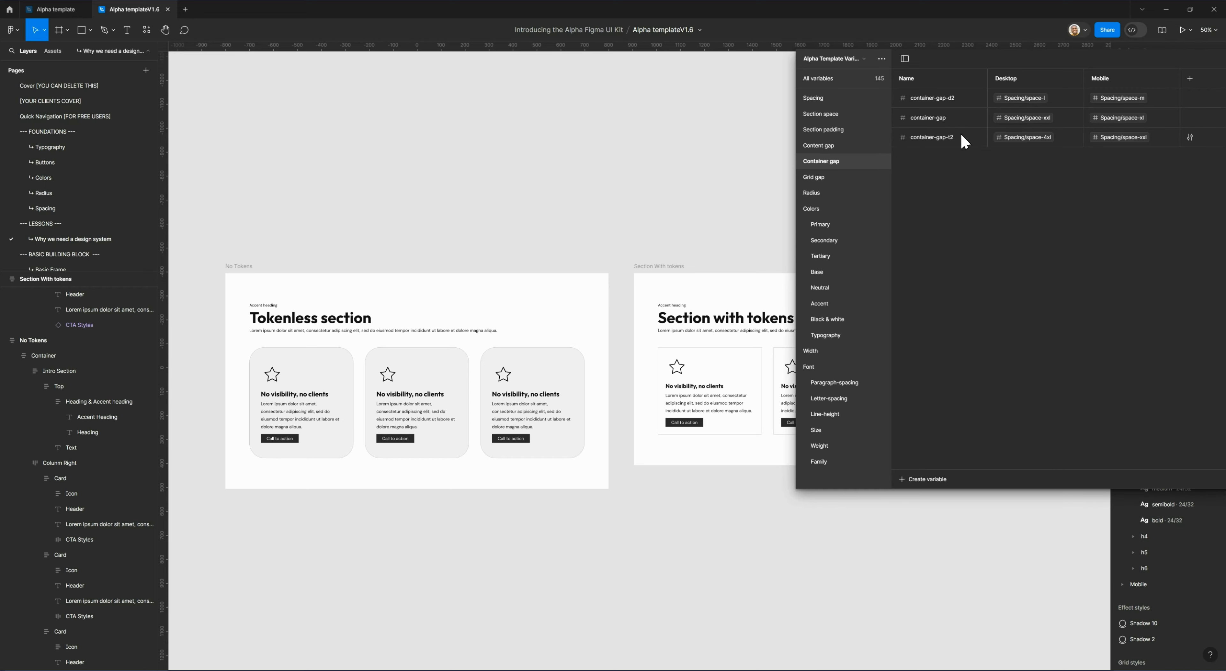
click(815, 178)
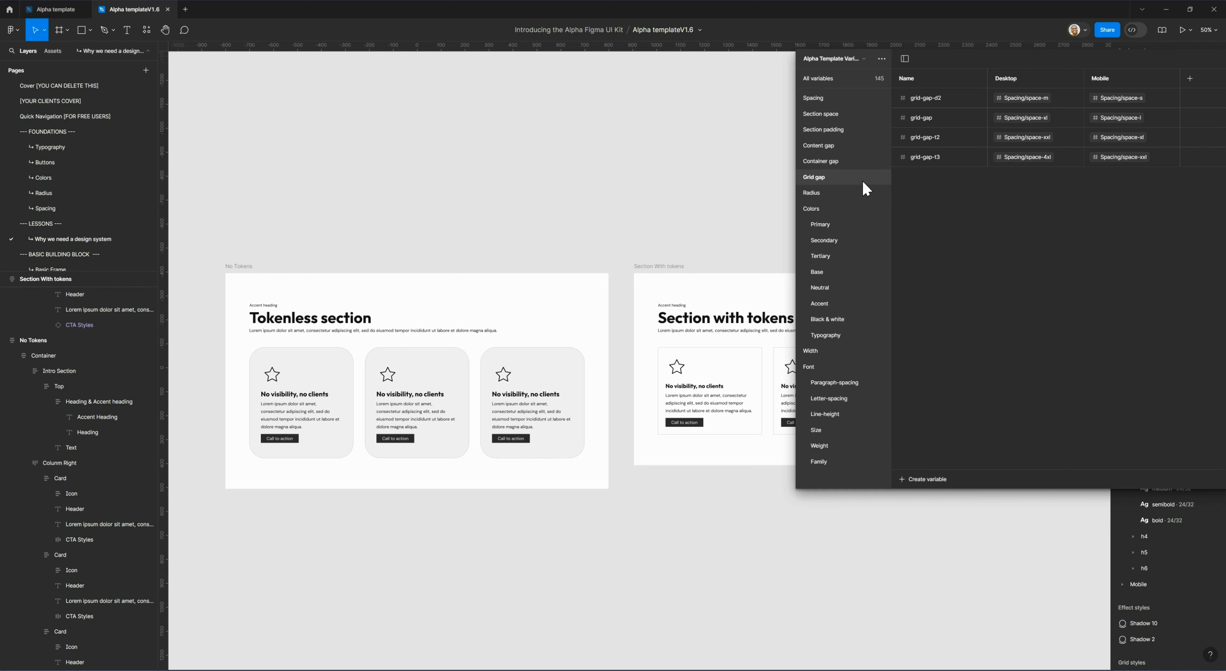
Select the tokenless section's card row, close the variables window and check which variable is bound to the row's gap.
click(353, 384)
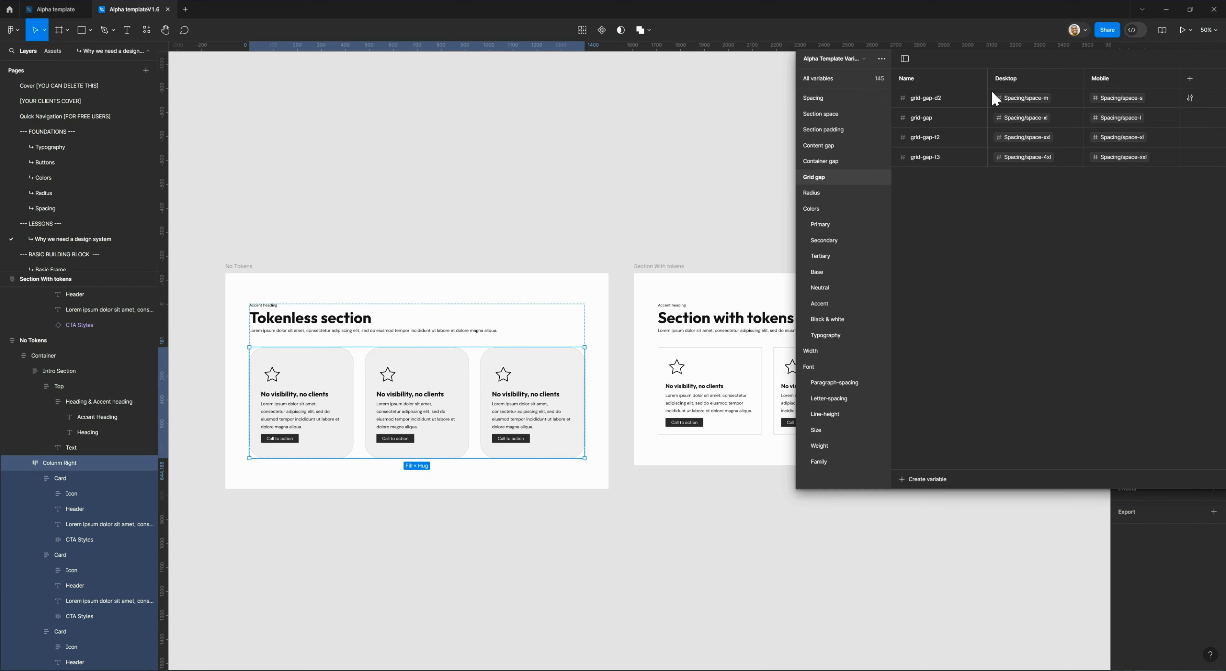
mouse_move(807, 123)
mouse_down()
mouse_move(977, 122)
mouse_move(788, 123)
mouse_up()
drag(1078, 69, 909, 82)
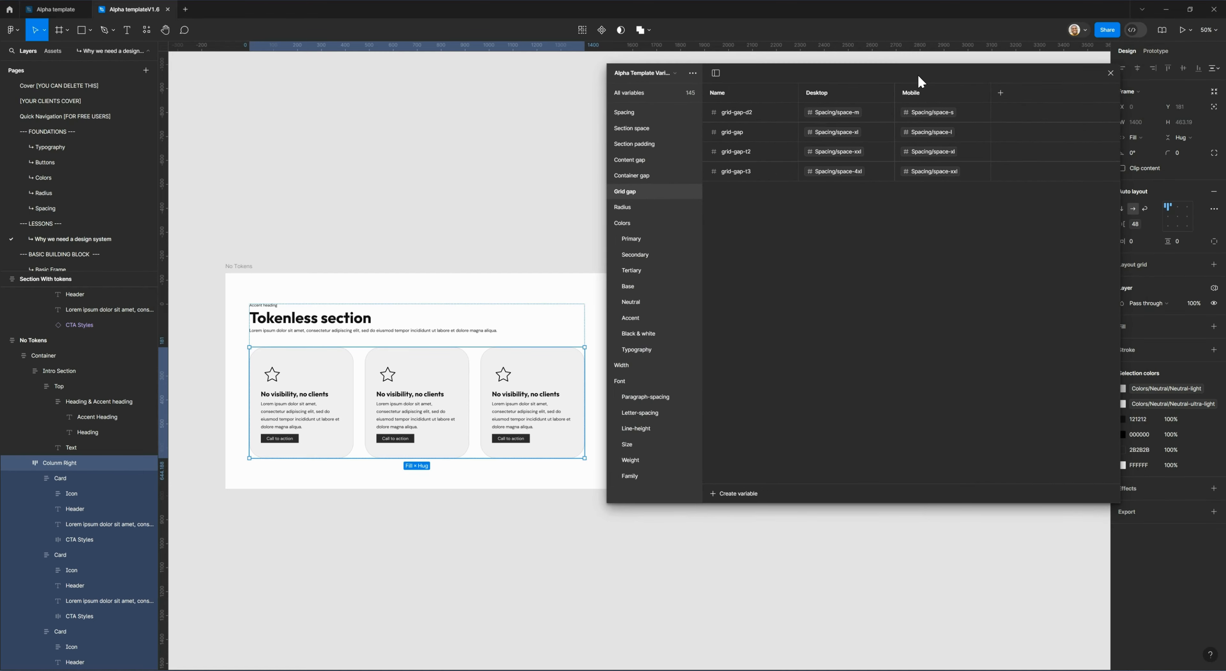
click(1109, 74)
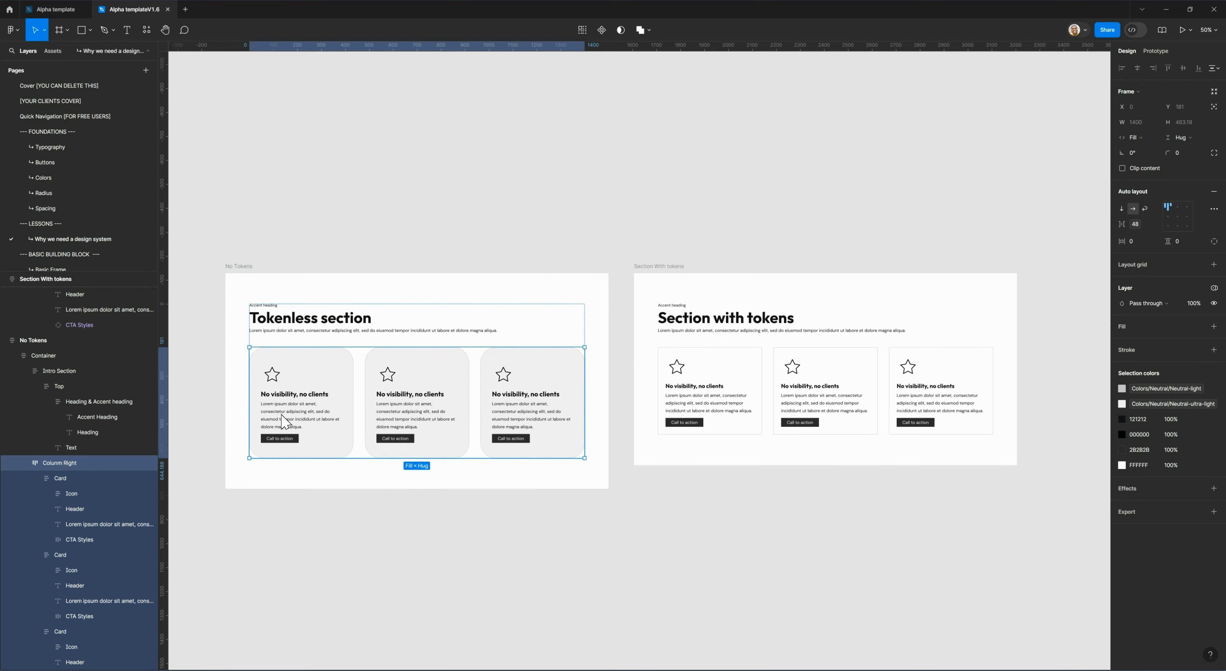
click(1136, 224)
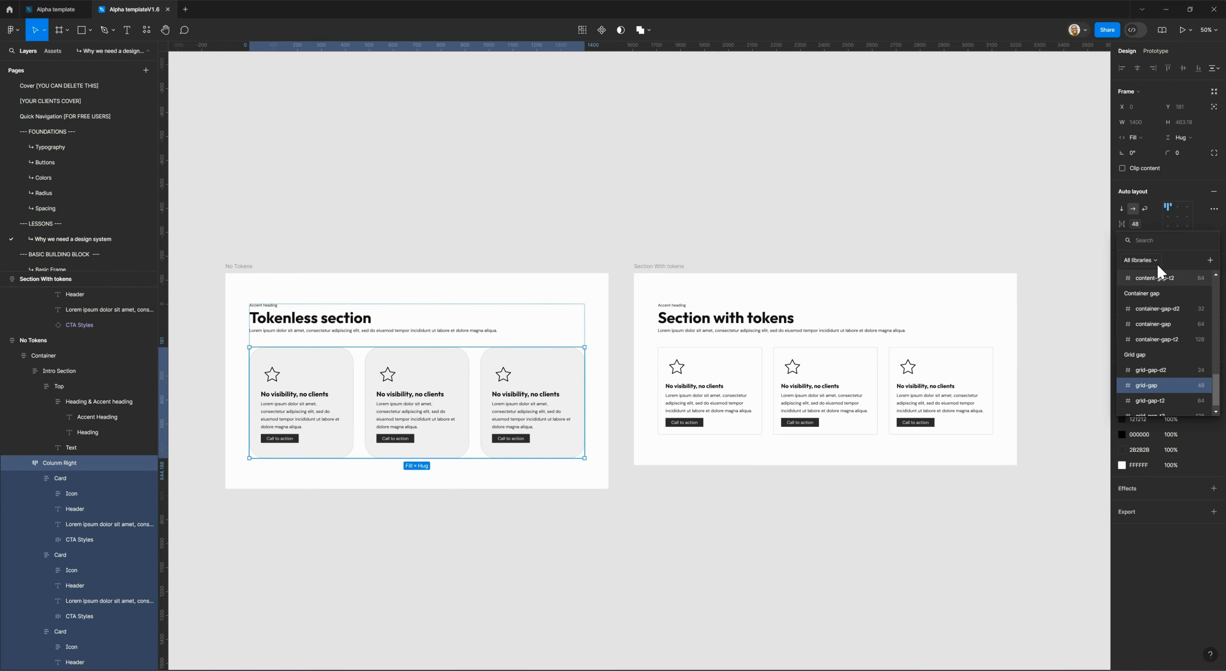
click(1157, 223)
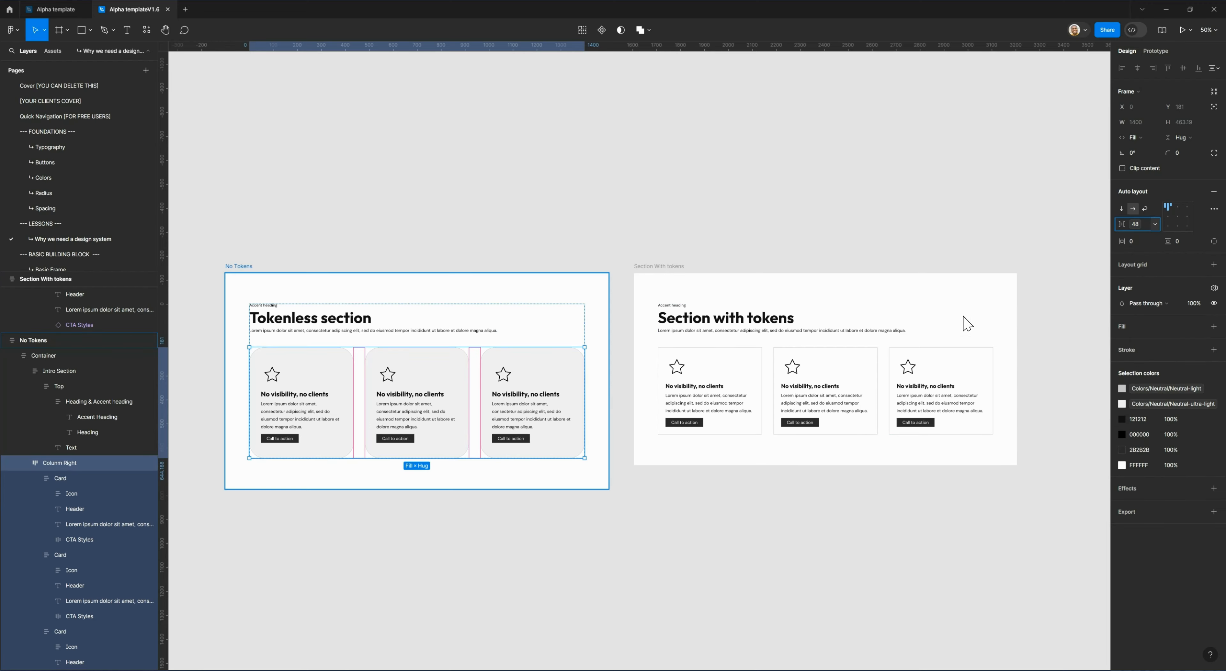
Try the grid-gap-d2 (24) and grid-gap-t2 (64) variables on the card row's gap, and return it to grid-gap (48).
click(1136, 225)
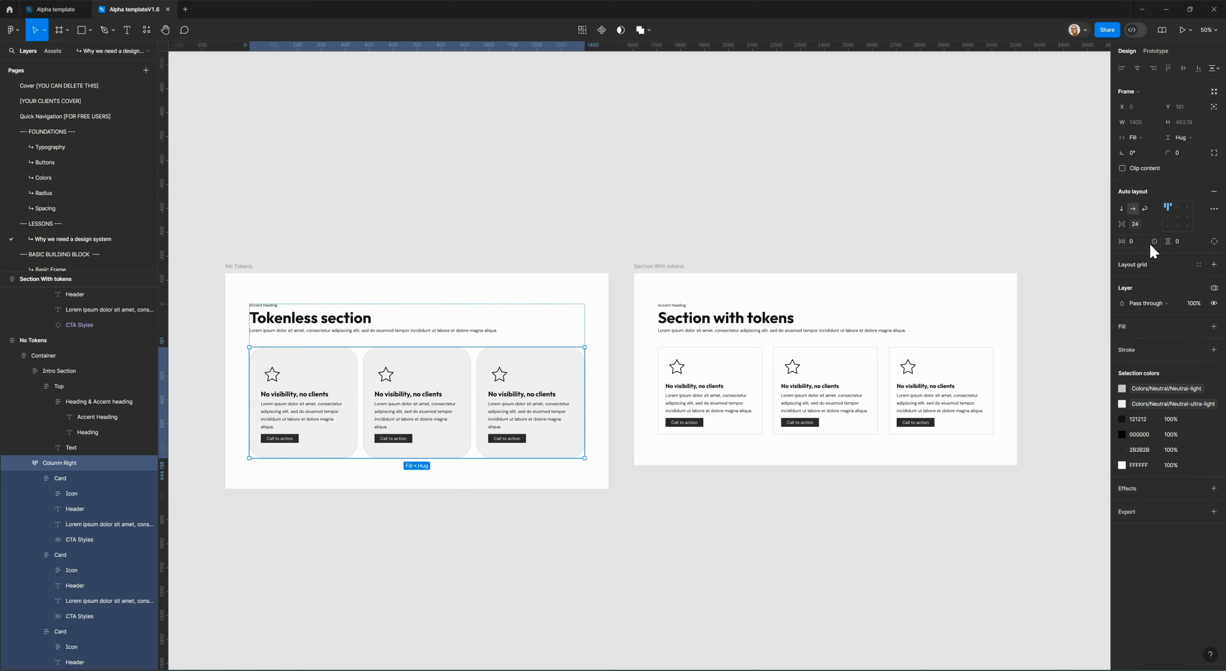
click(1138, 224)
click(1169, 402)
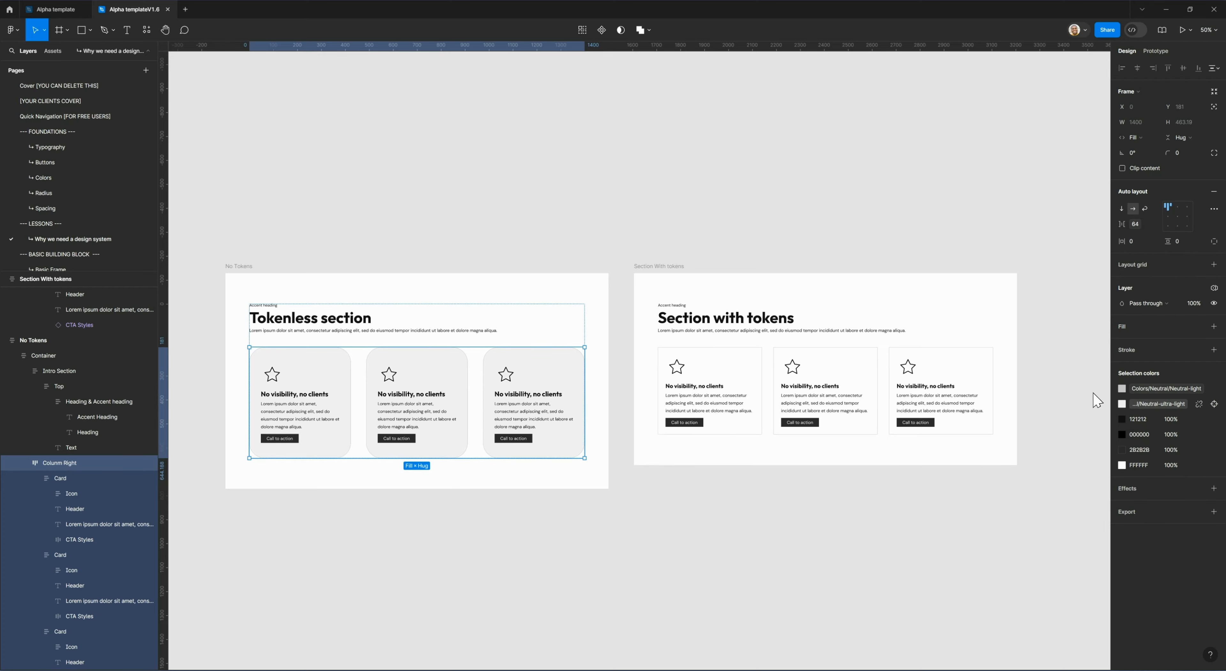
click(1136, 224)
click(1166, 385)
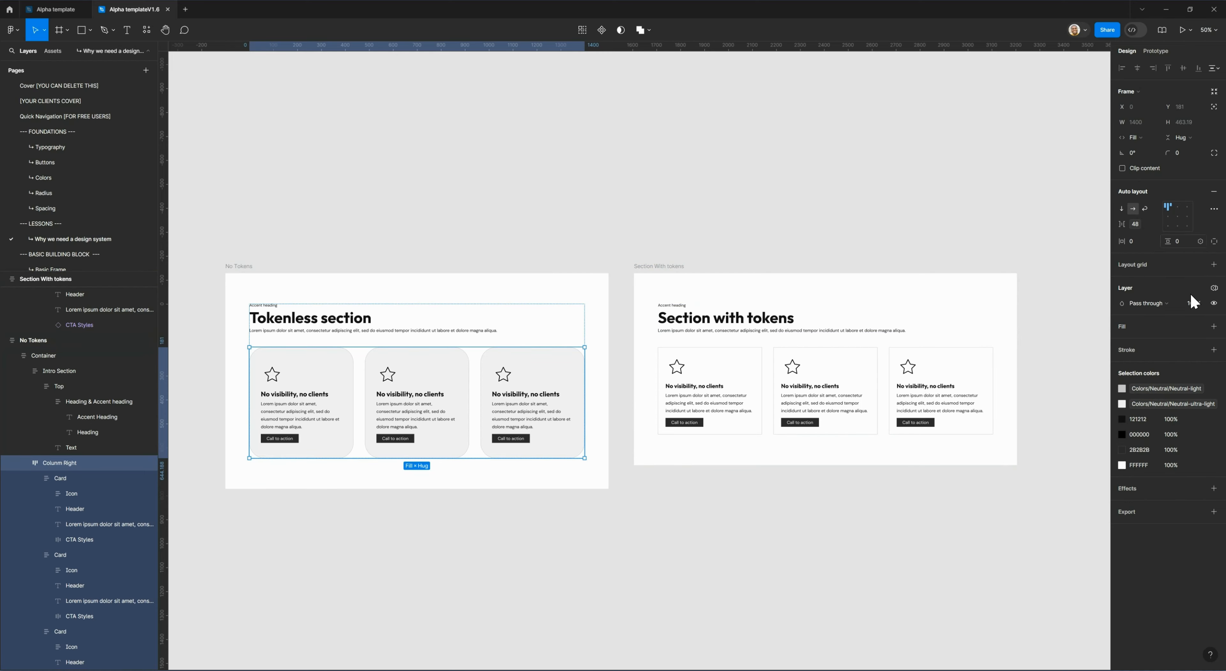
Deselect the card row, reopen the local variables and examine the Radius group.
click(1082, 116)
click(1214, 112)
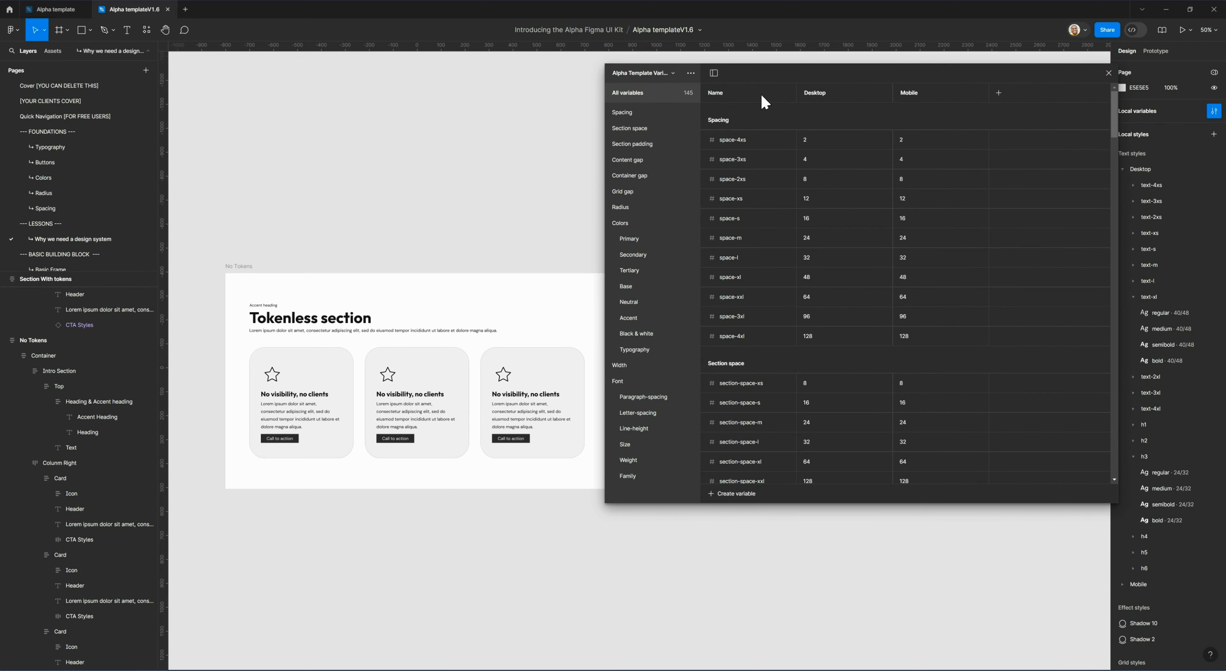
drag(780, 79, 777, 61)
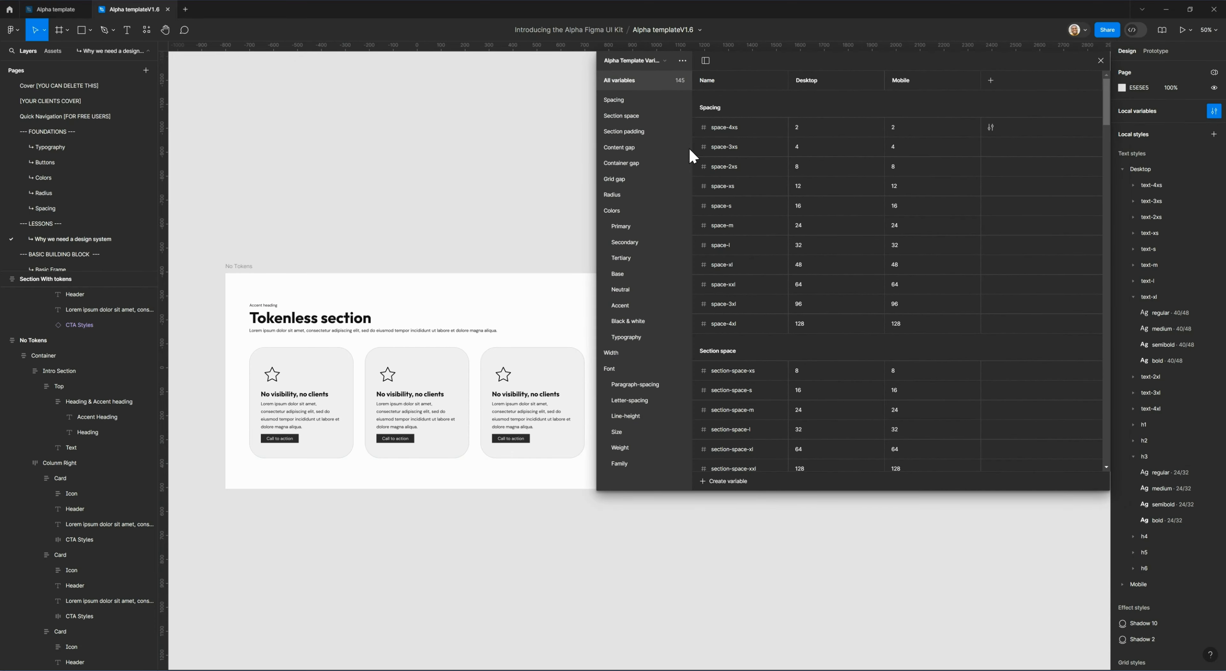
click(614, 194)
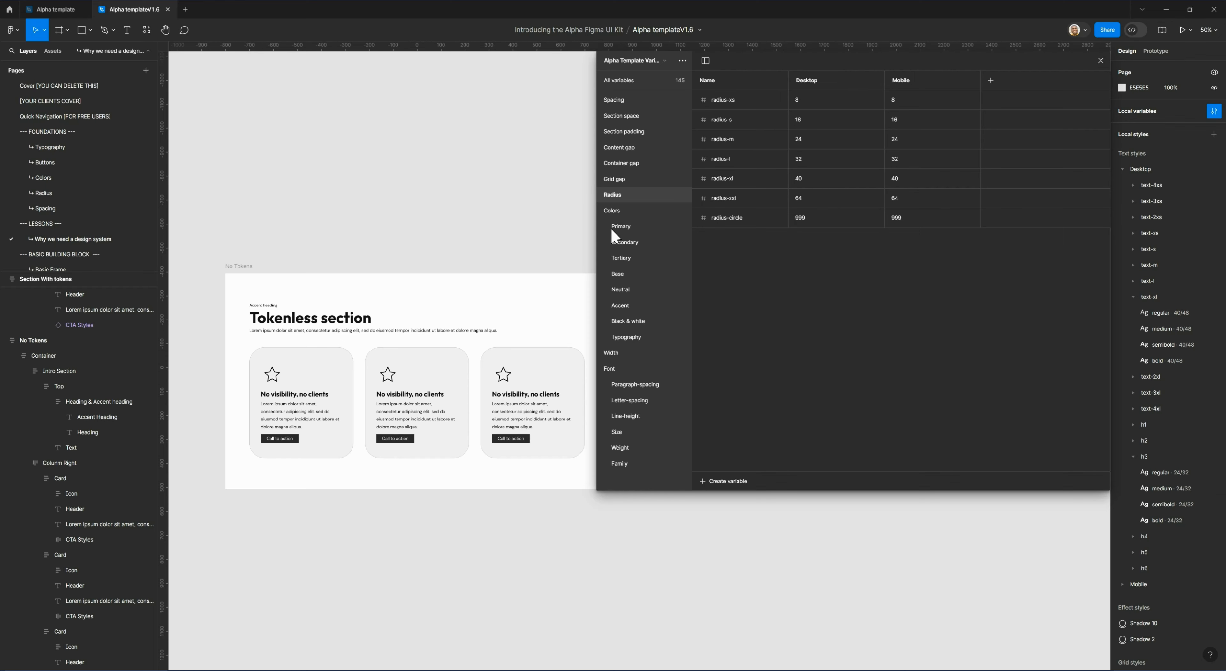
Examine the Colors variables from the Primary group through the Typography group, including the aliases used for text colors.
click(614, 210)
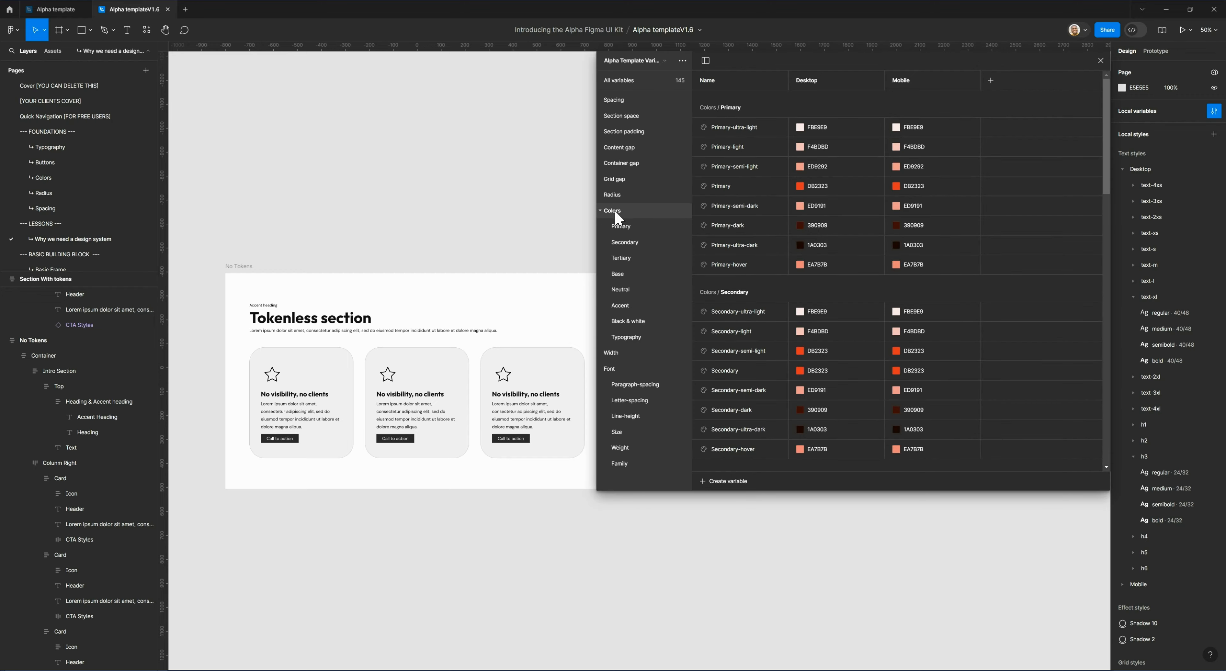
scroll(772, 181, down, 5)
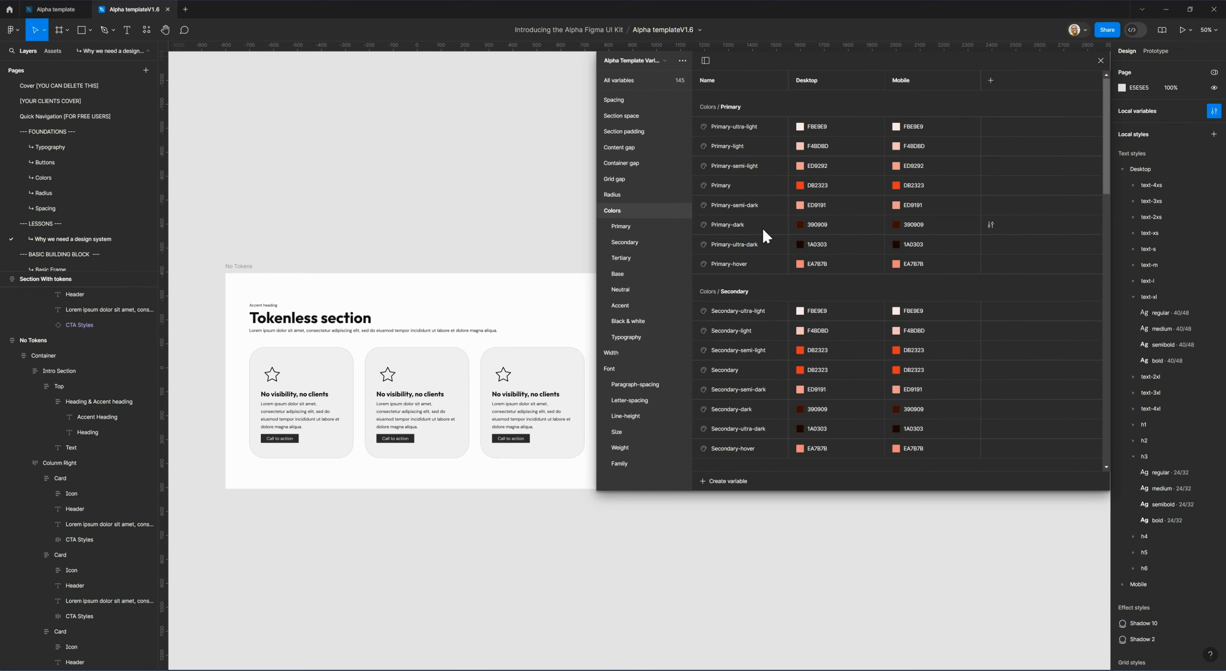
scroll(761, 233, down, 8)
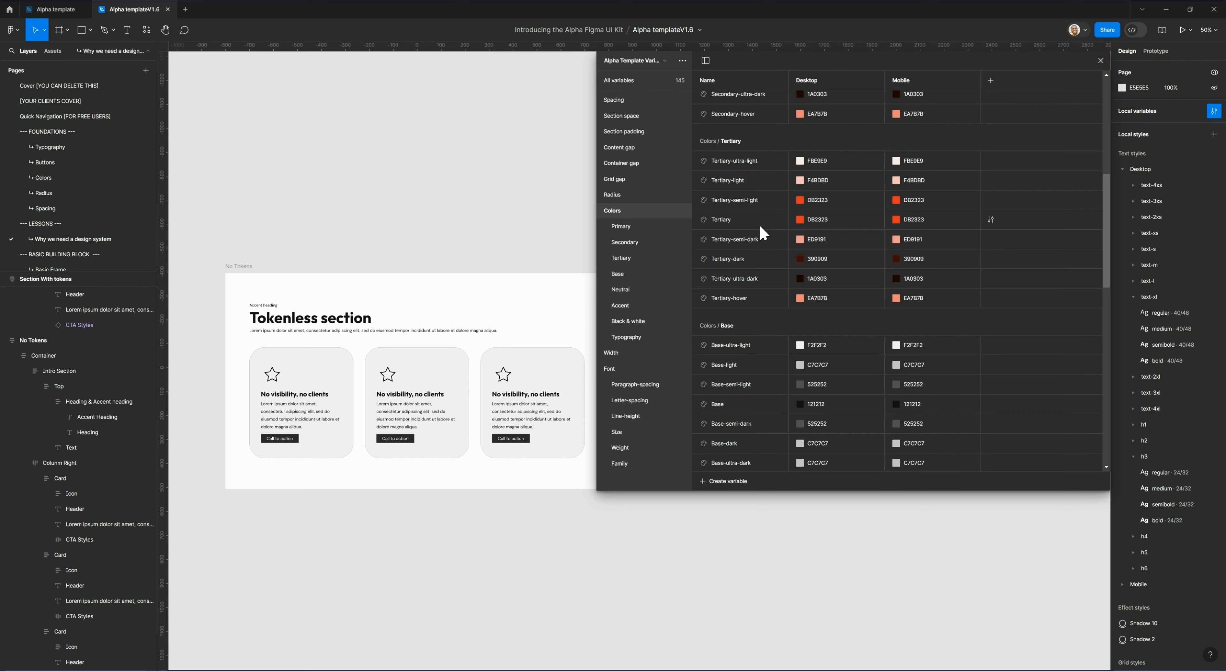
scroll(760, 233, down, 8)
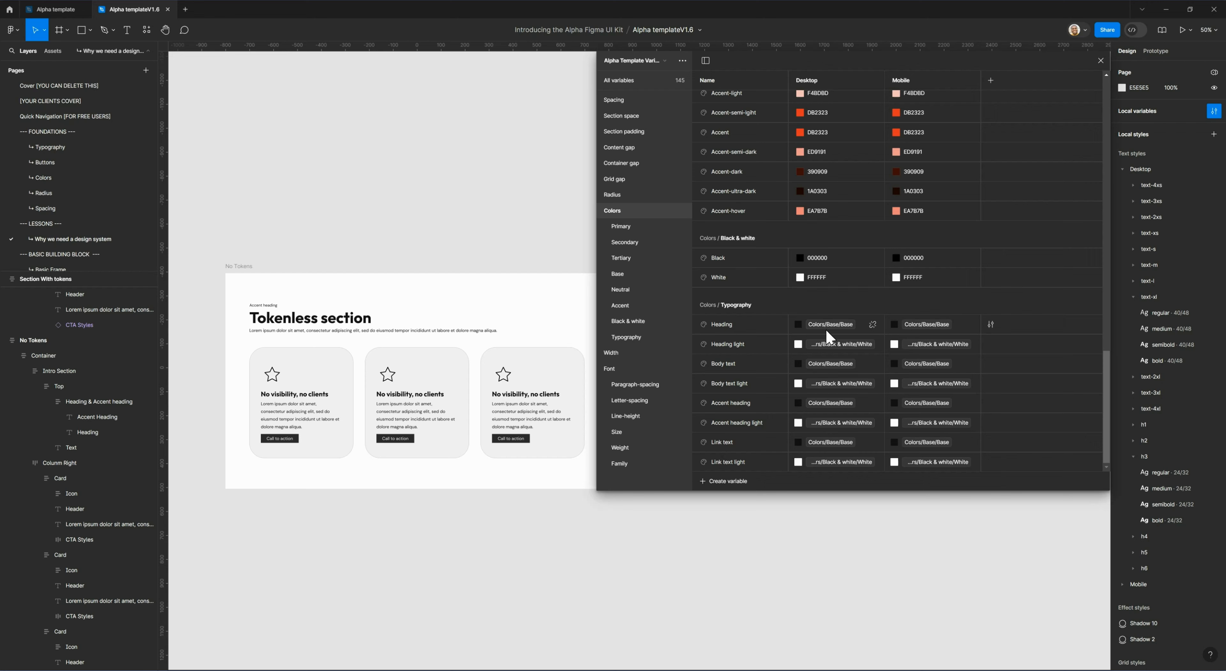
scroll(813, 319, up, 2)
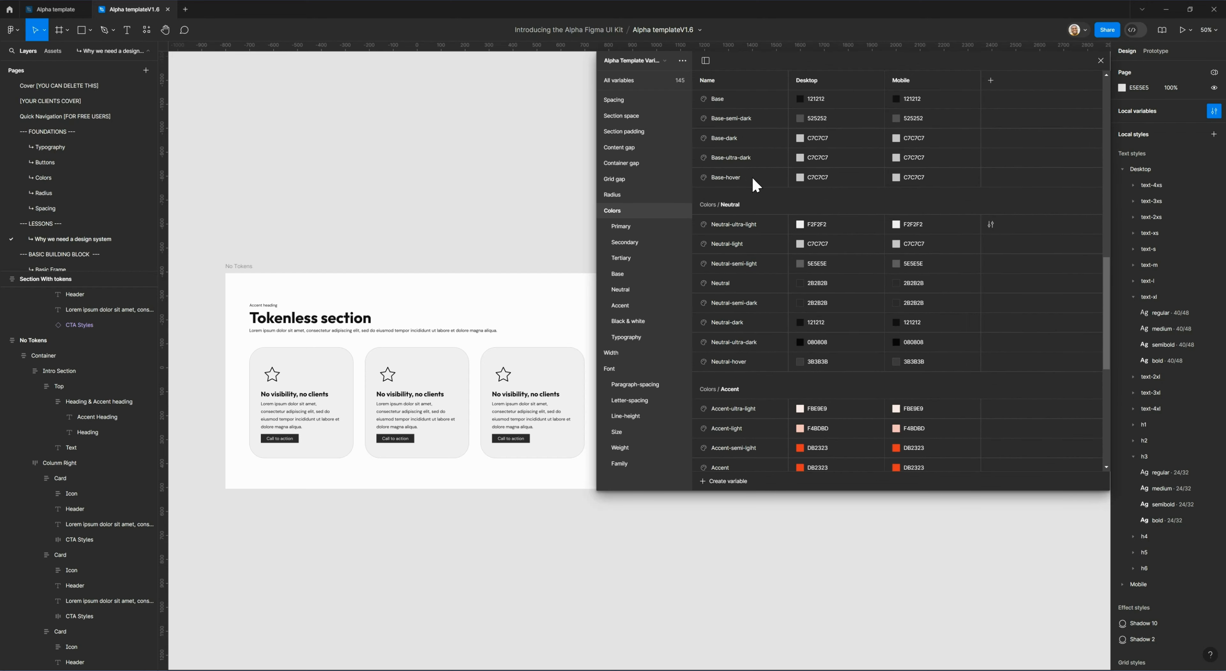
scroll(797, 378, down, 2)
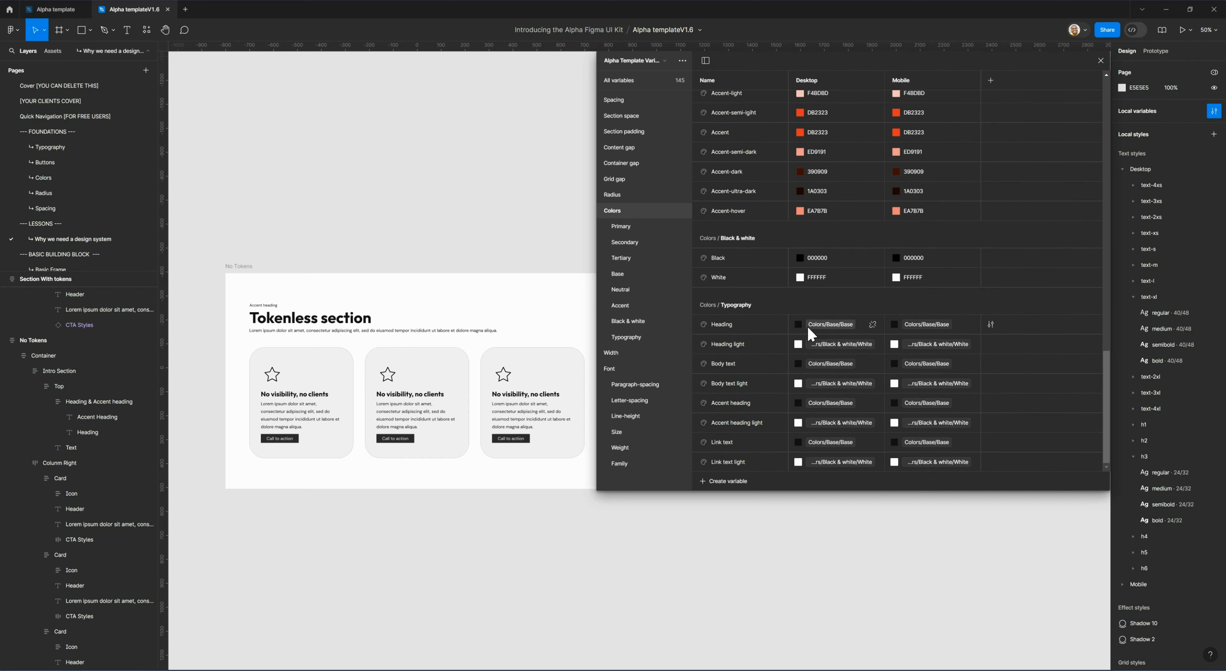
scroll(812, 328, up, 15)
scroll(812, 328, up, 20)
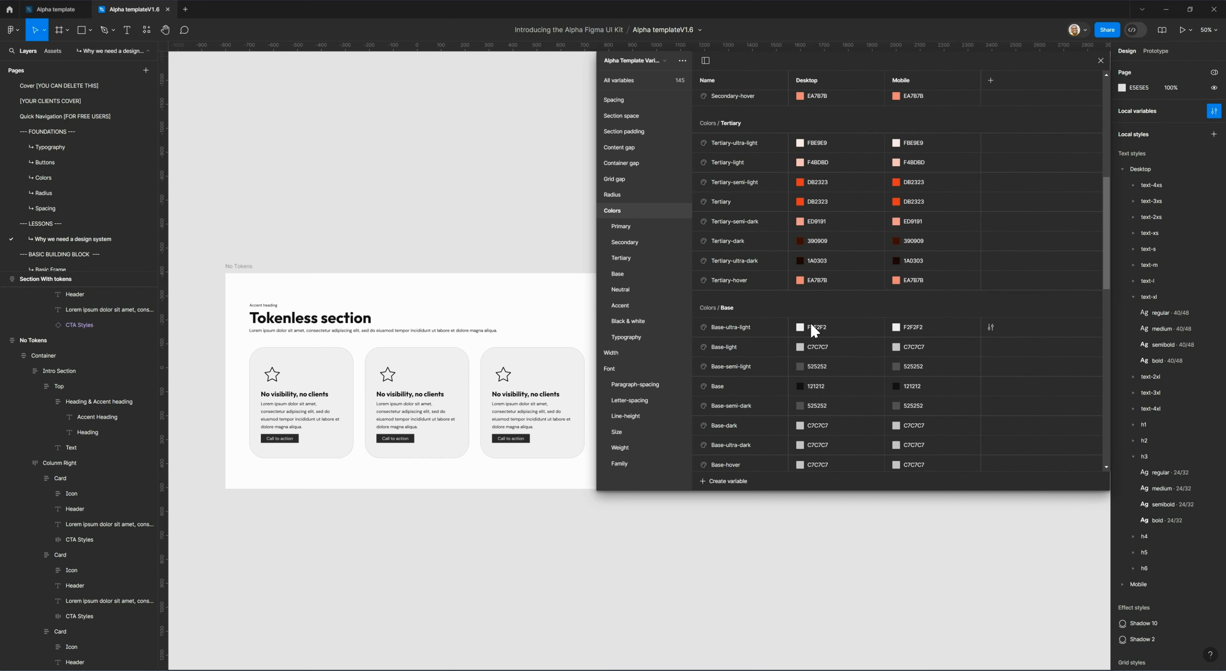
scroll(814, 329, up, 3)
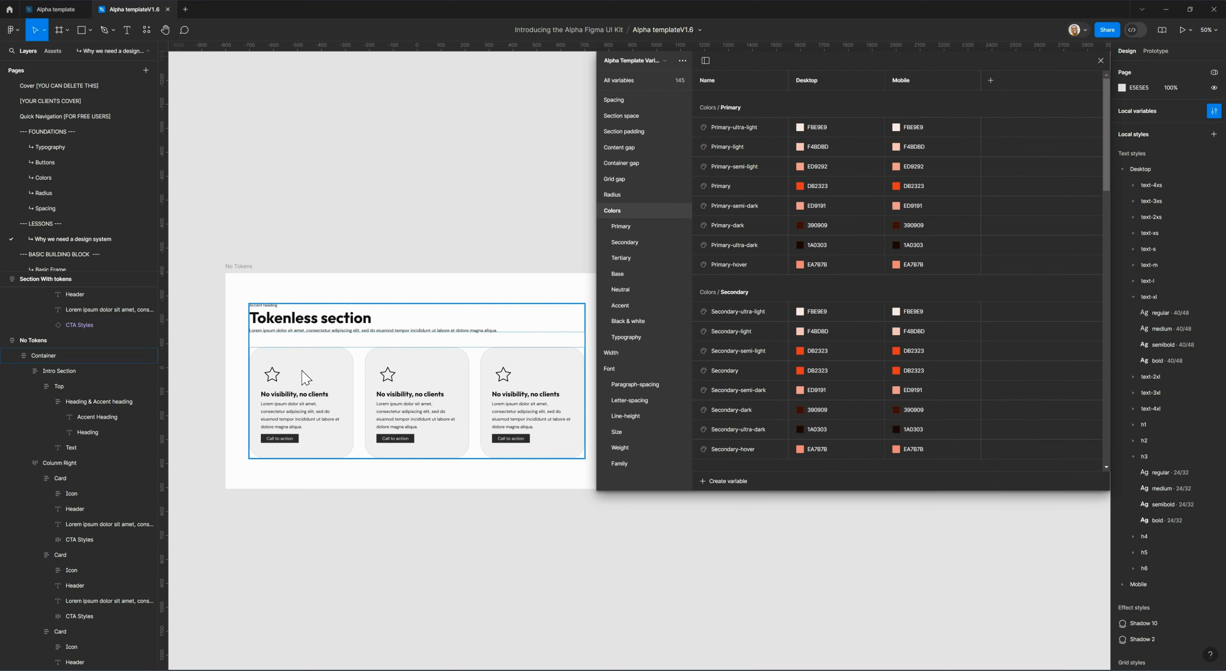
Try a lighter Desktop color, F8F8F8, for the Neutral-ultra-light variable in the Neutral group, and undo the change.
click(629, 289)
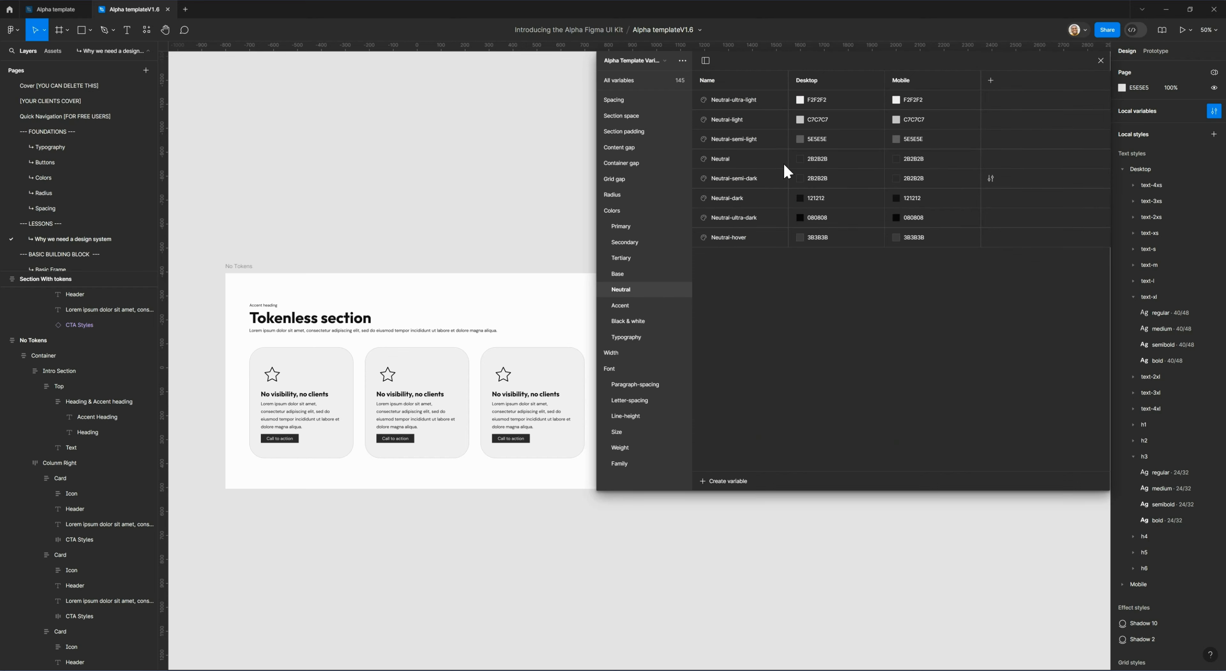
click(800, 100)
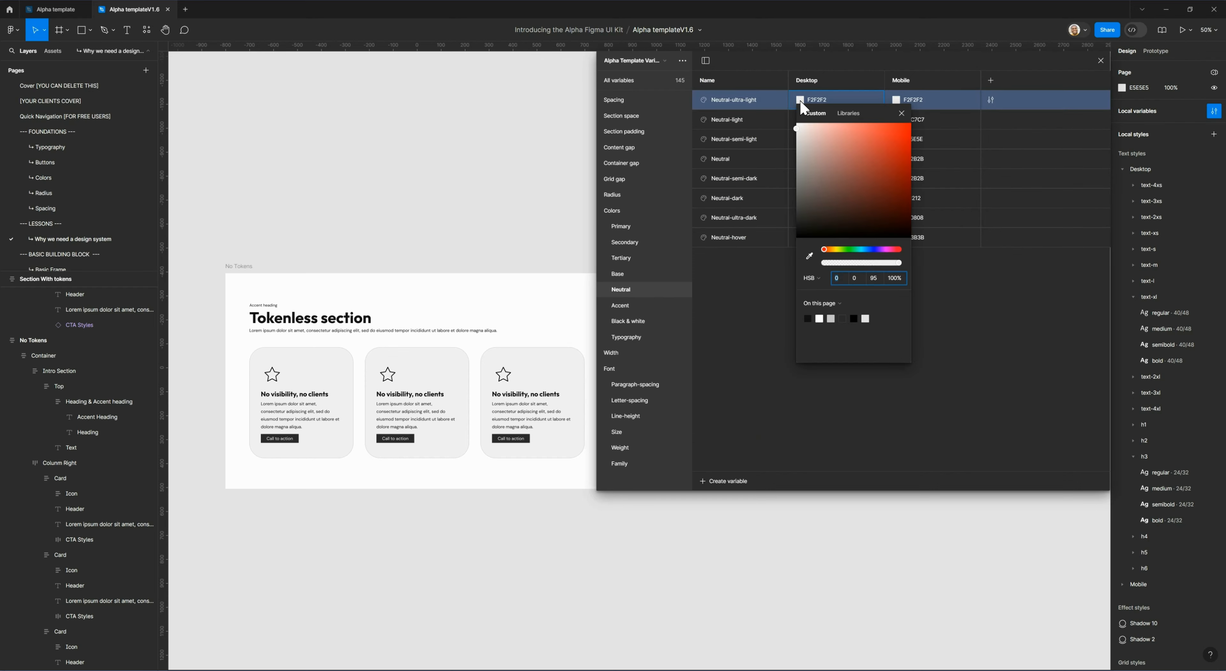
click(798, 127)
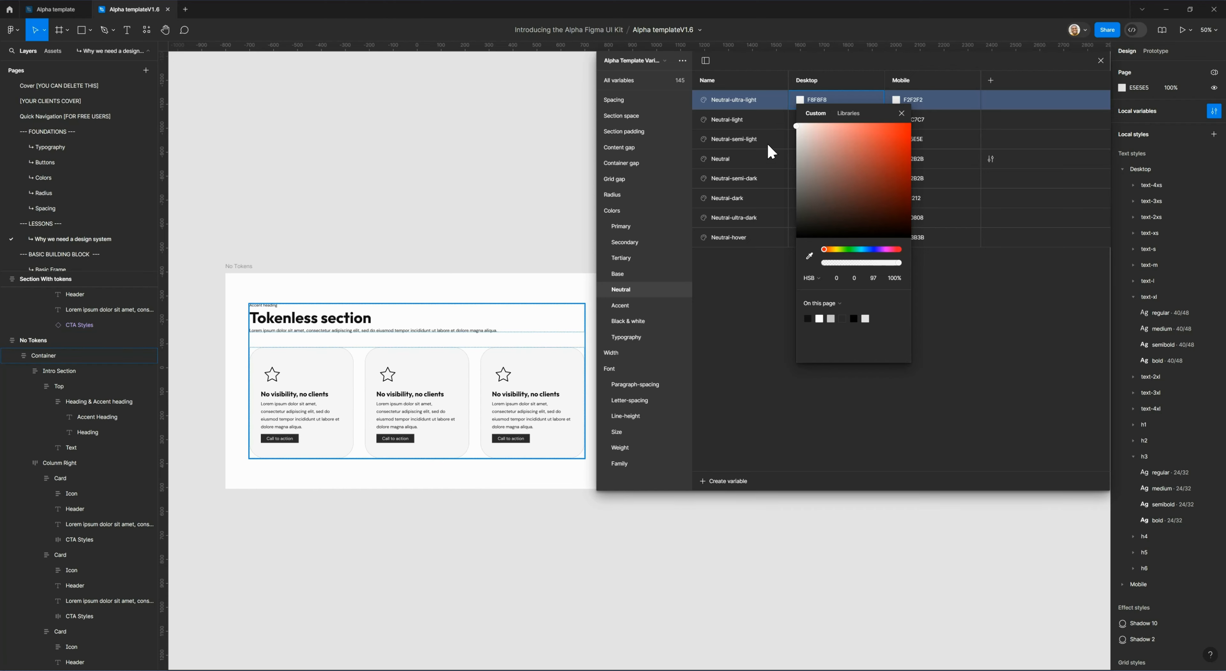
click(836, 69)
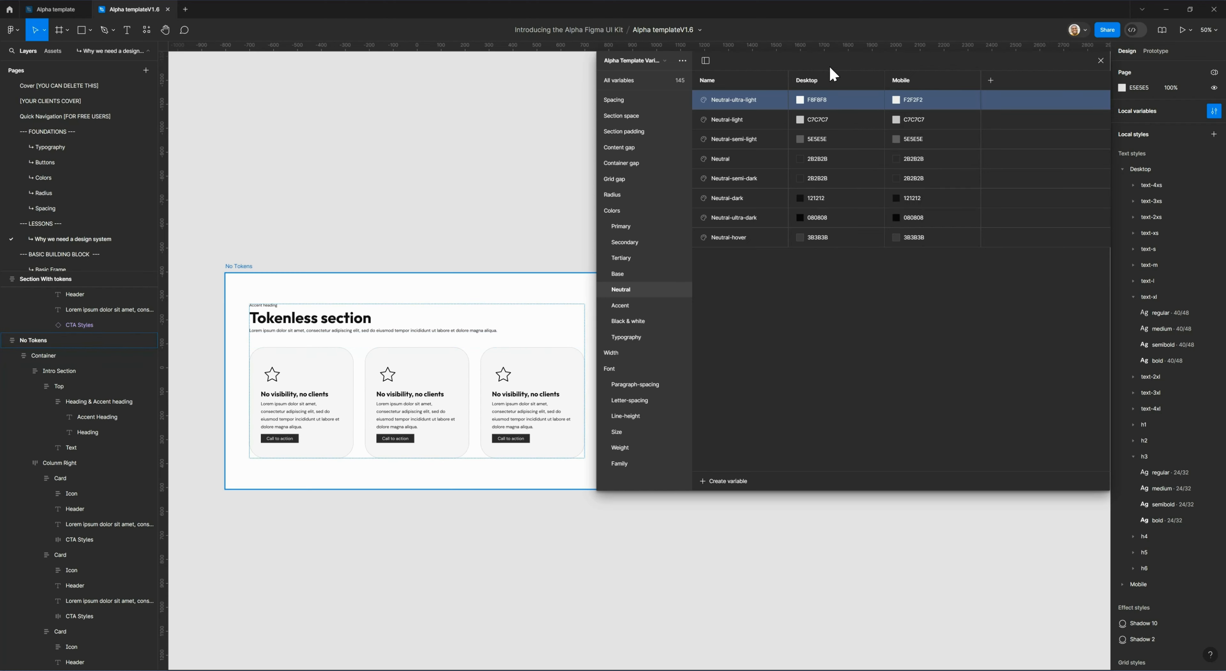
key(ctrl+z)
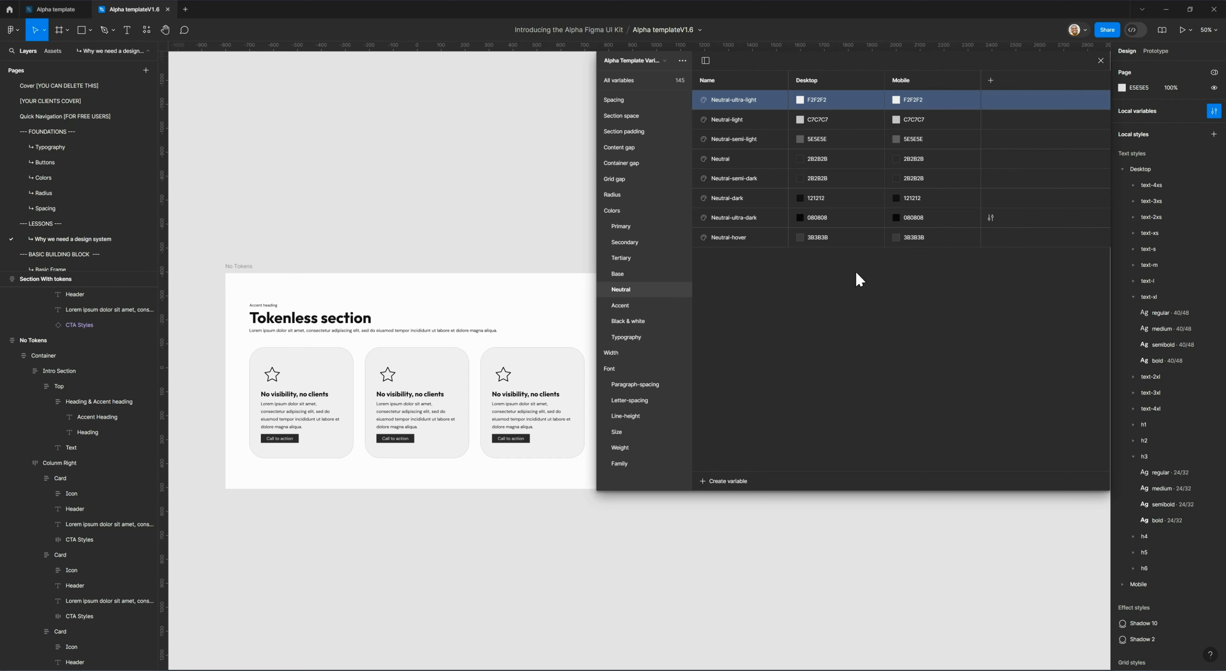
Examine desktop-width in the Width variables group, and narrow the variables window to view the section with tokens beside it.
click(622, 356)
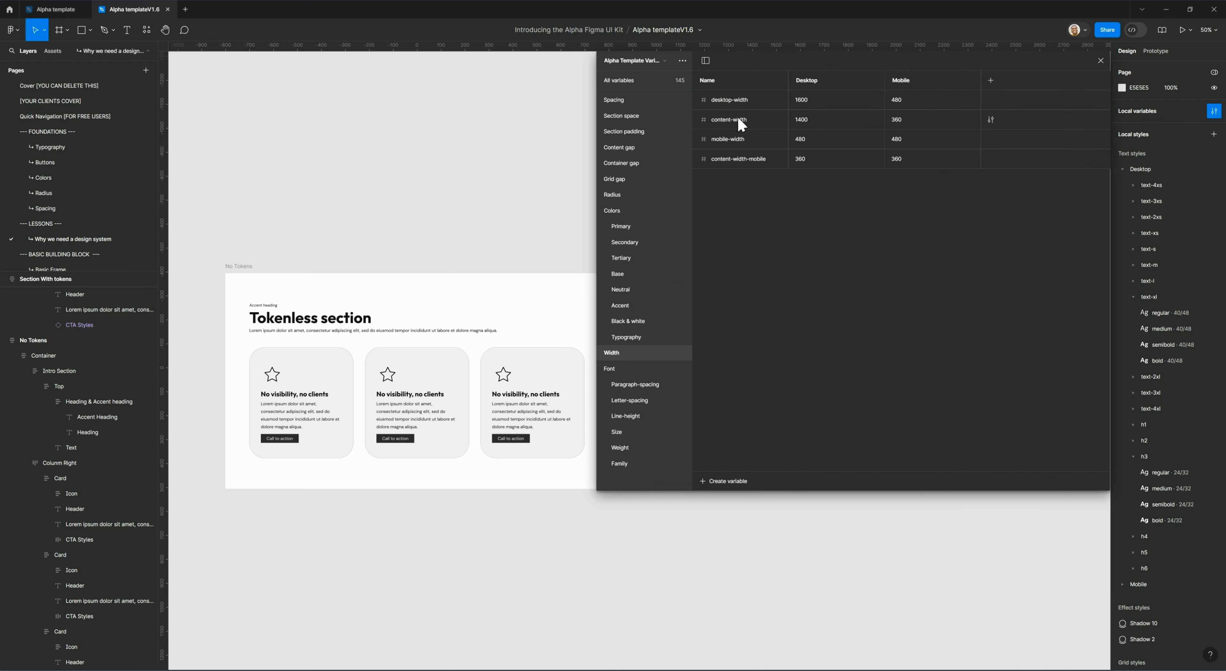
click(726, 103)
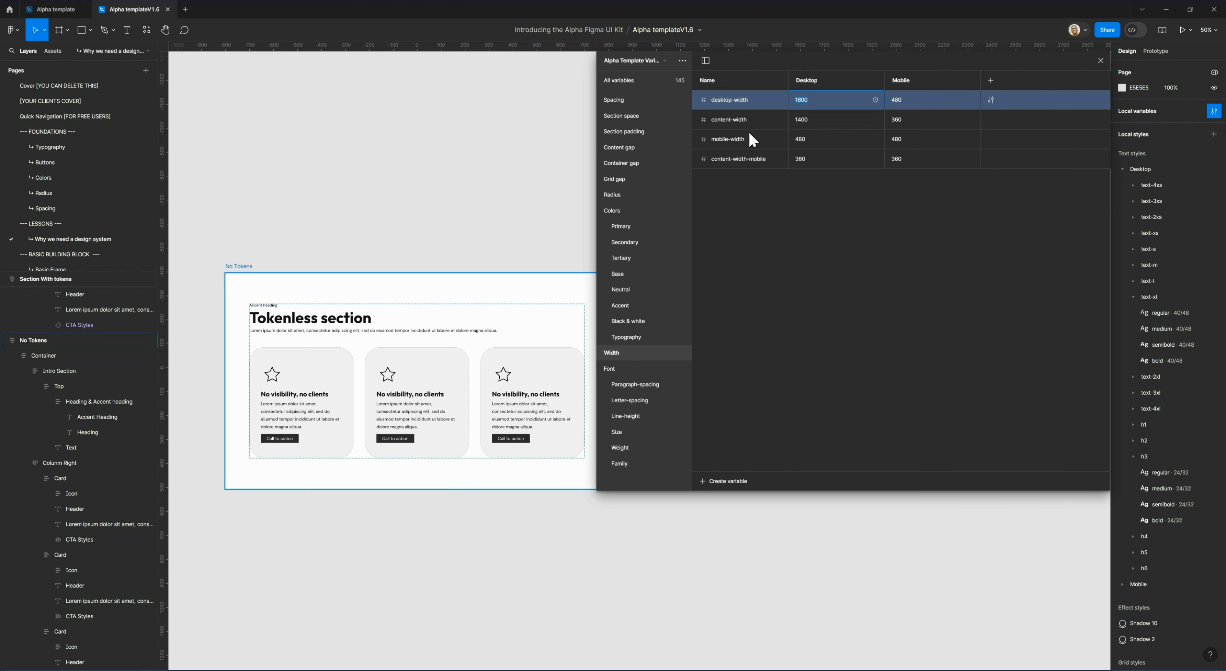
drag(597, 178, 747, 191)
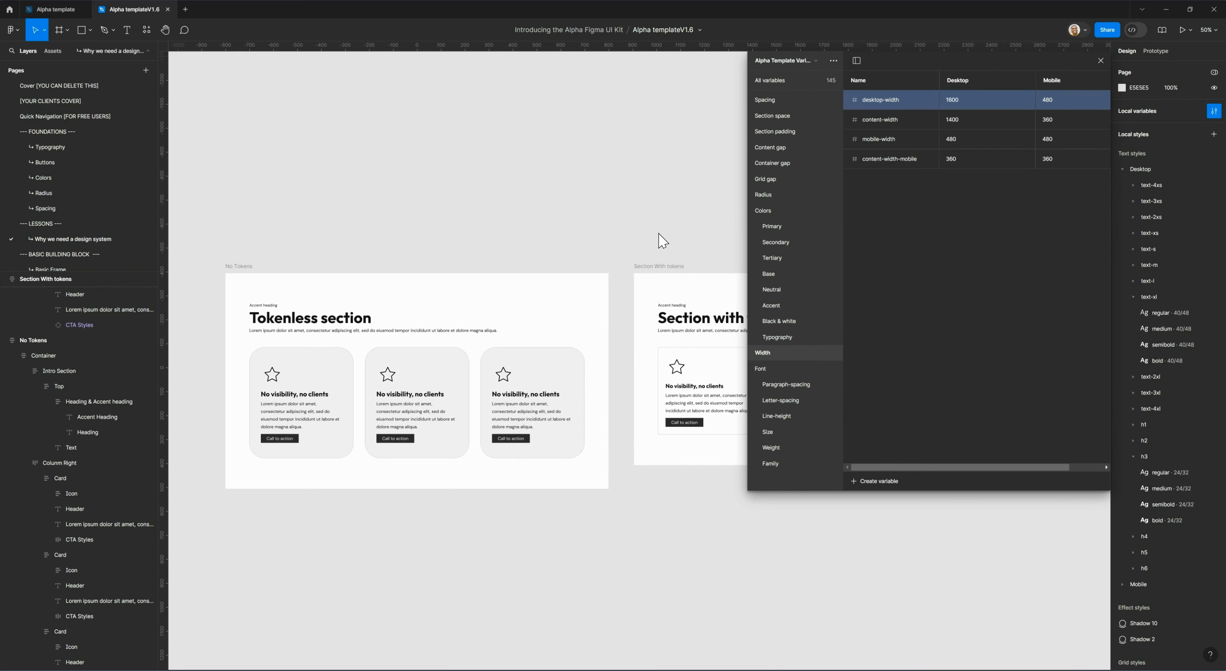
scroll(466, 245, right, 4)
scroll(467, 245, right, 4)
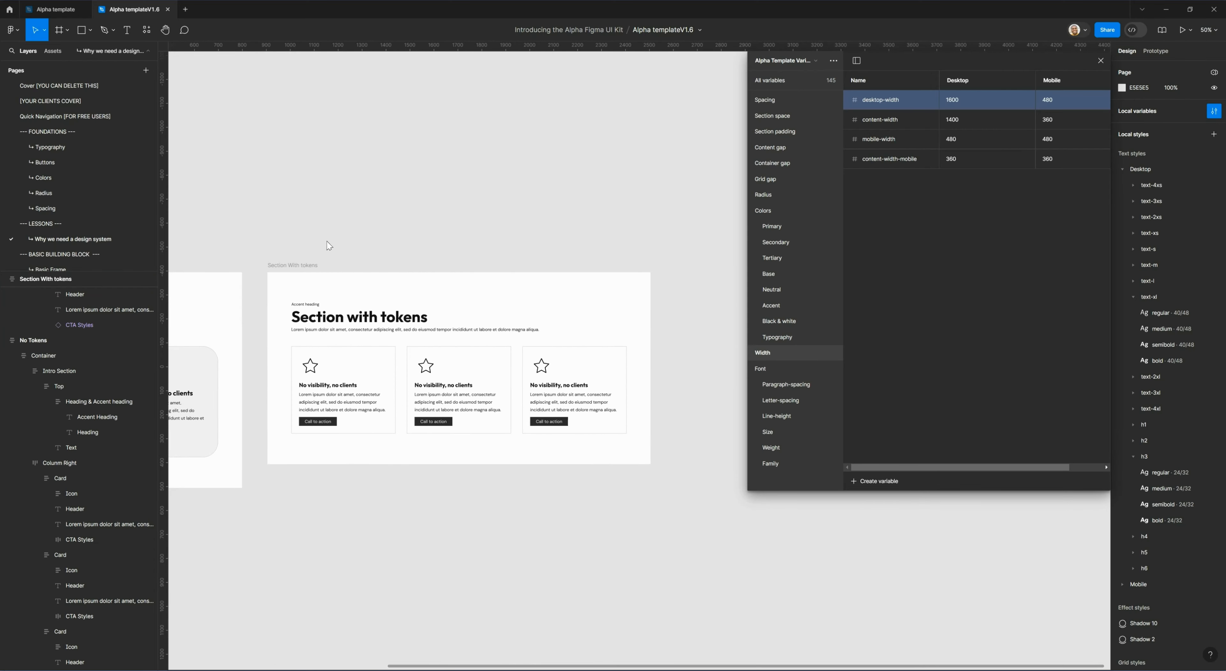
Try a Desktop value of 1040 for the content-width variable, check both sections, and return the value to 1400.
click(890, 125)
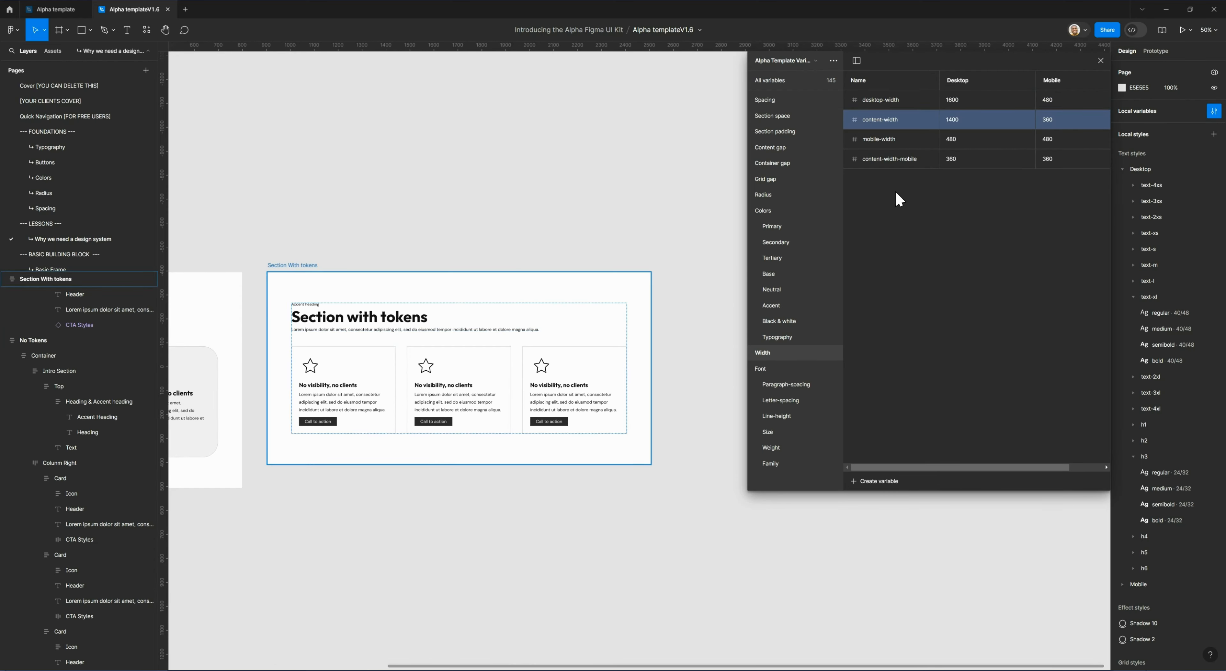
double_click(953, 121)
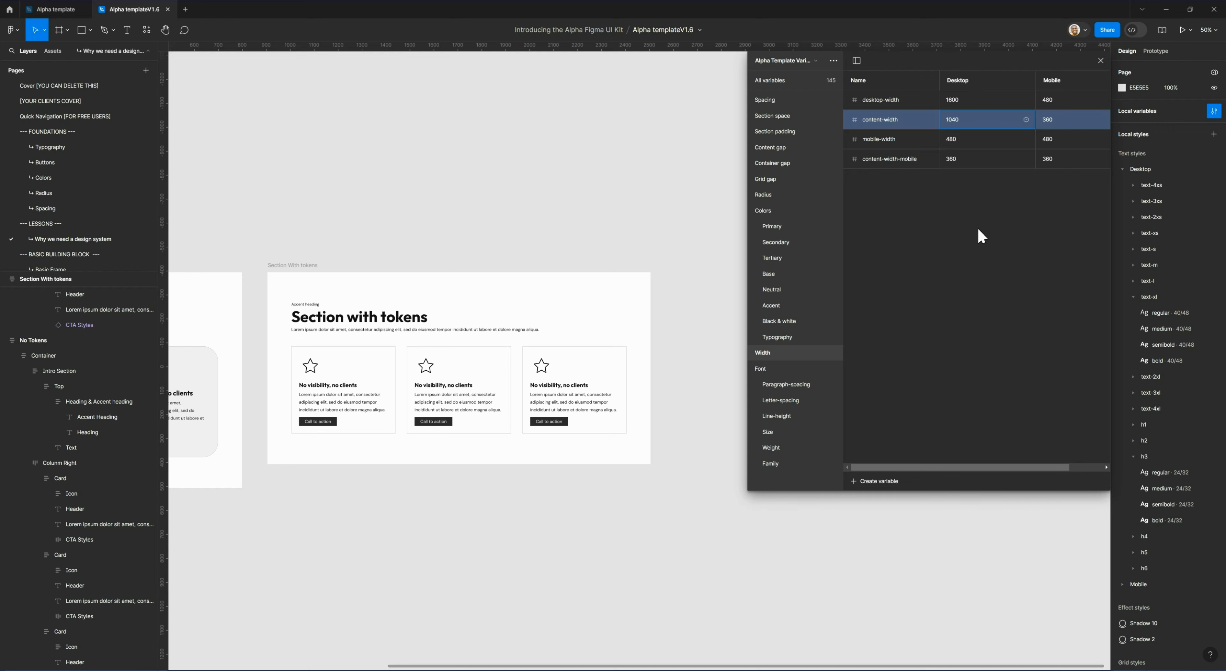
click(290, 334)
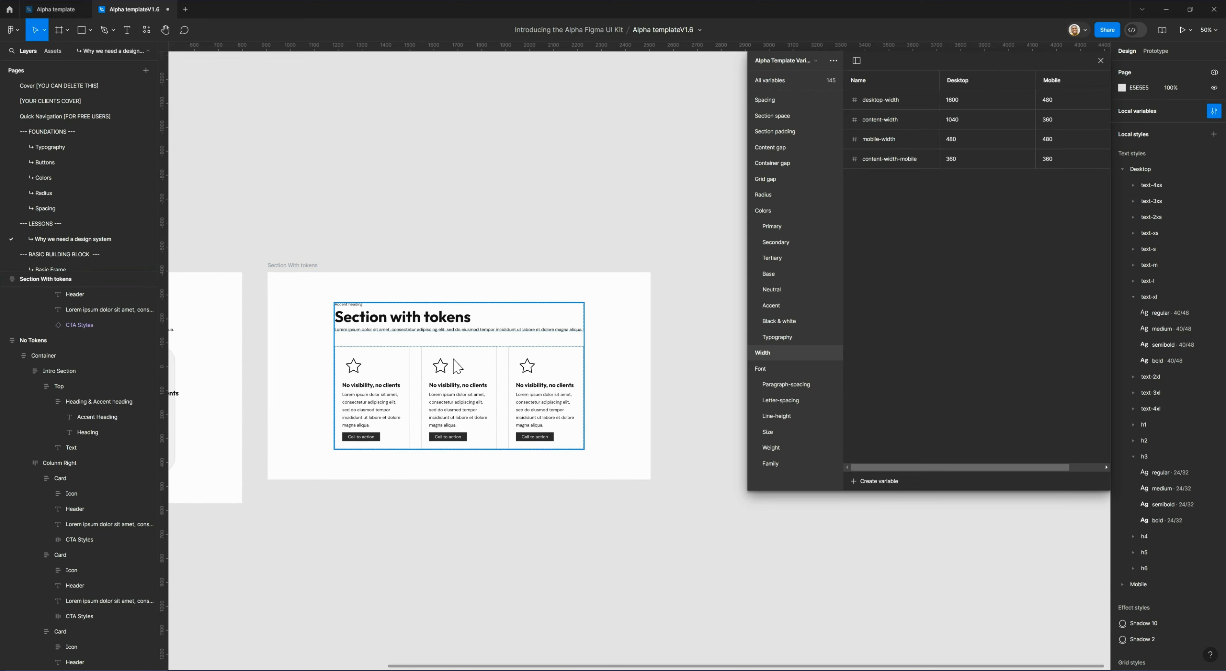
key(Escape)
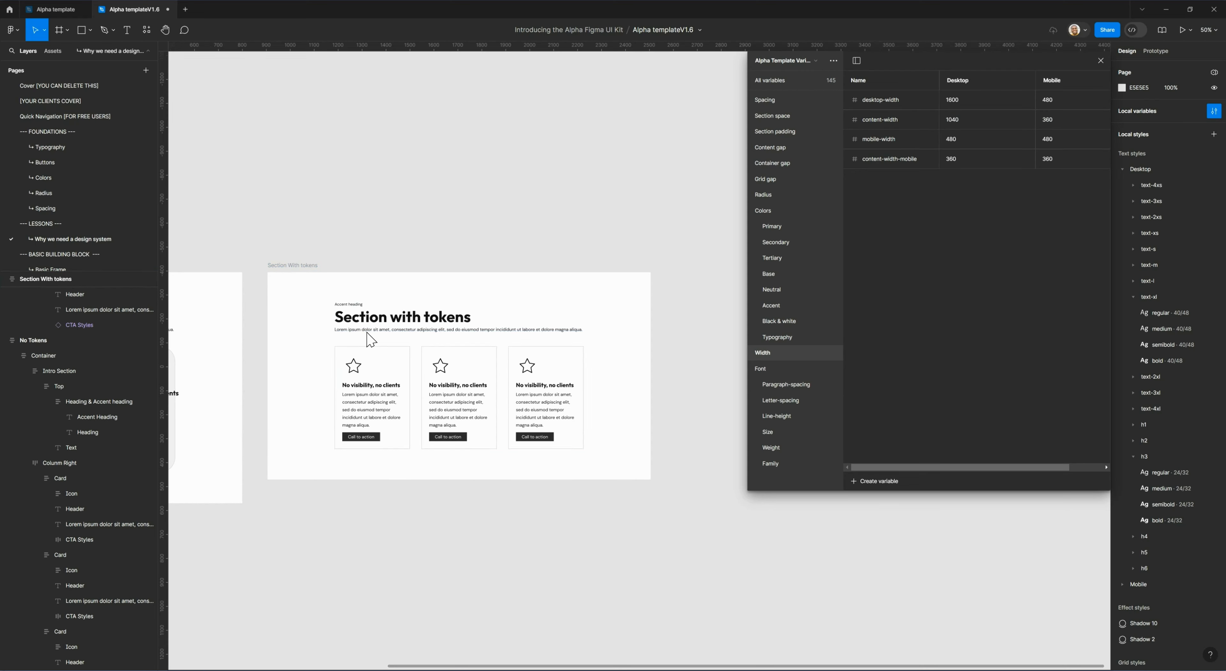
click(370, 339)
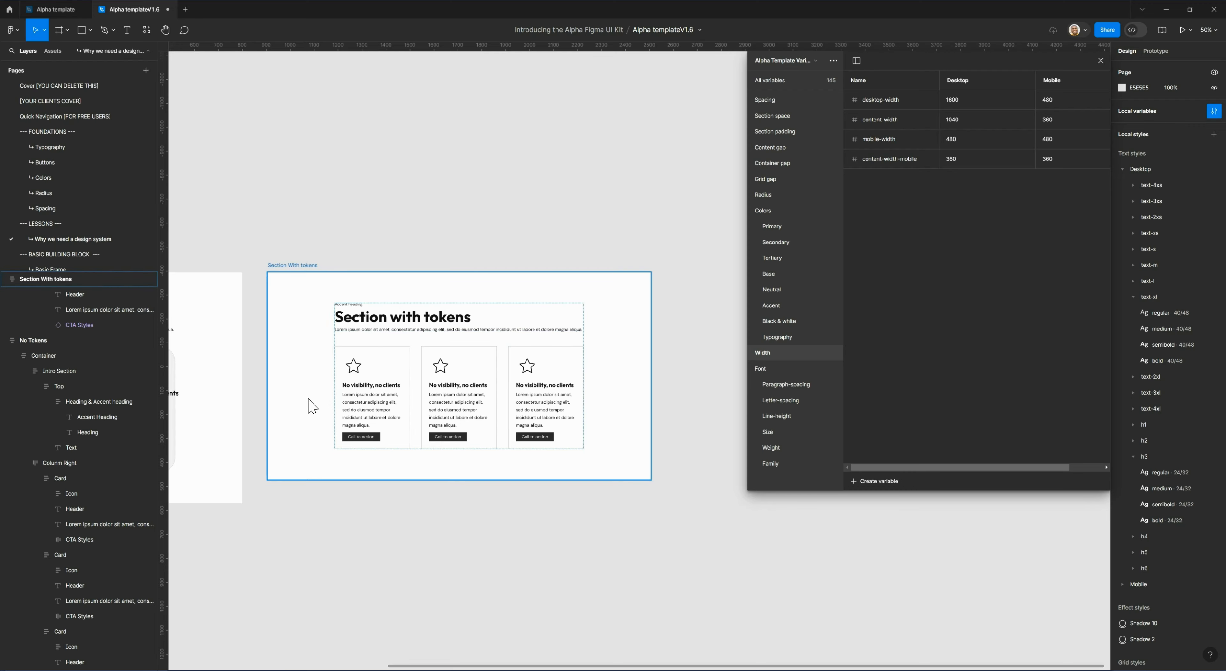
click(348, 236)
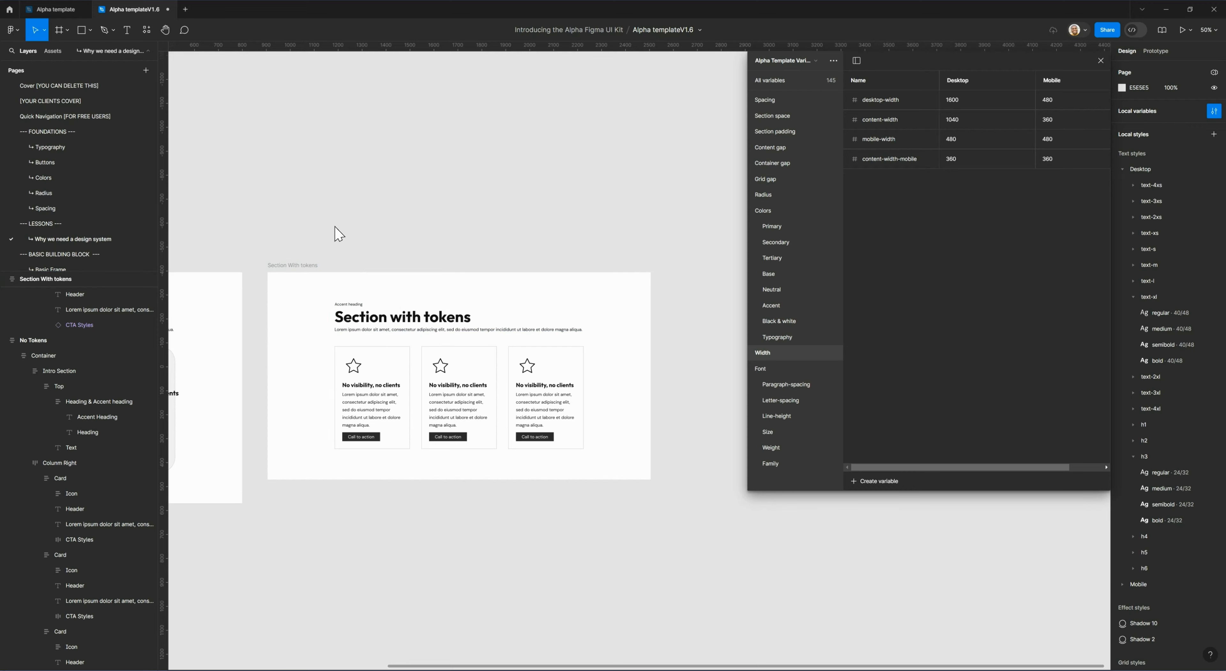
scroll(337, 233, left, 7)
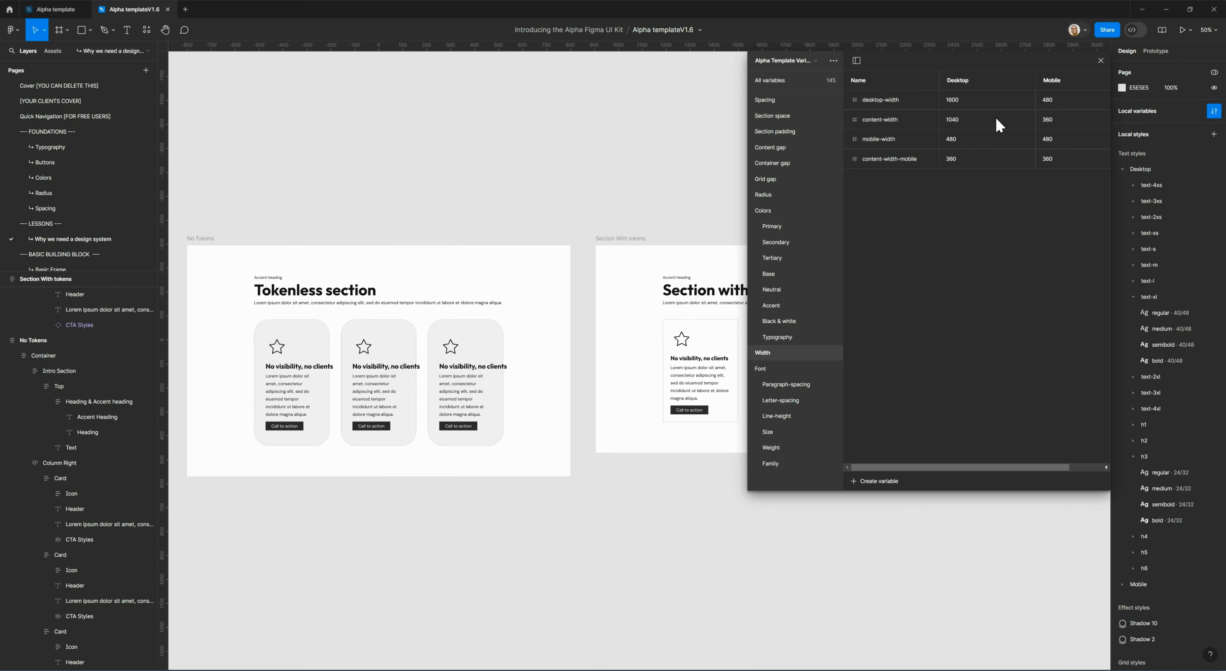
click(963, 123)
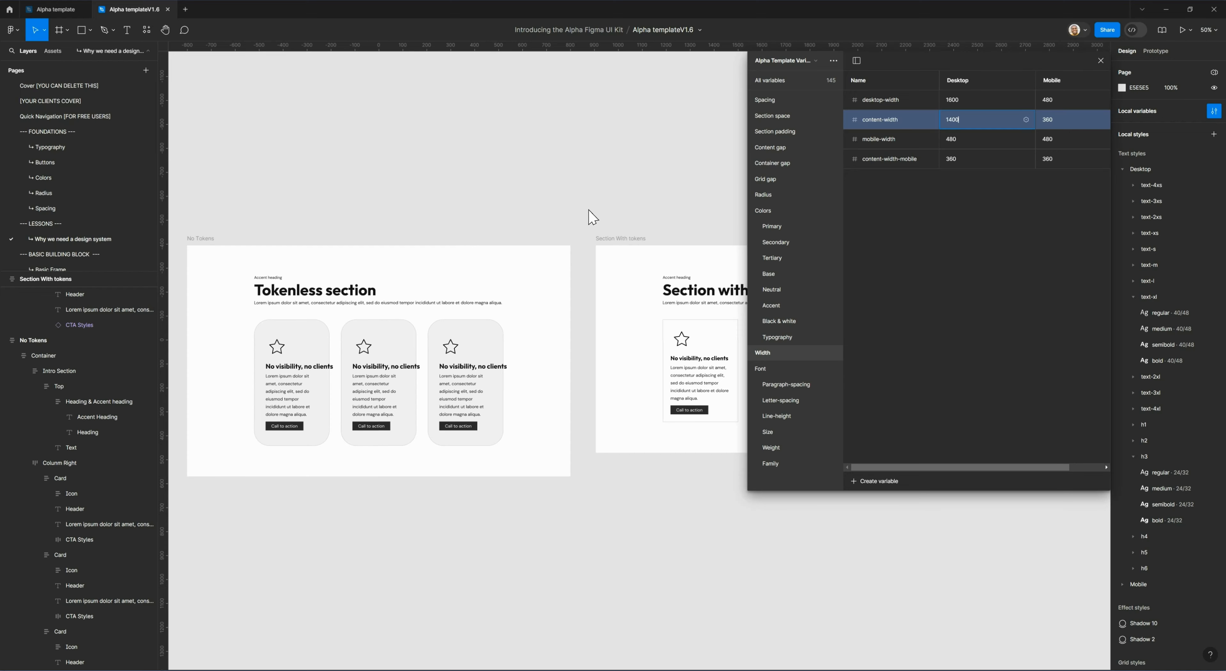
key(Return)
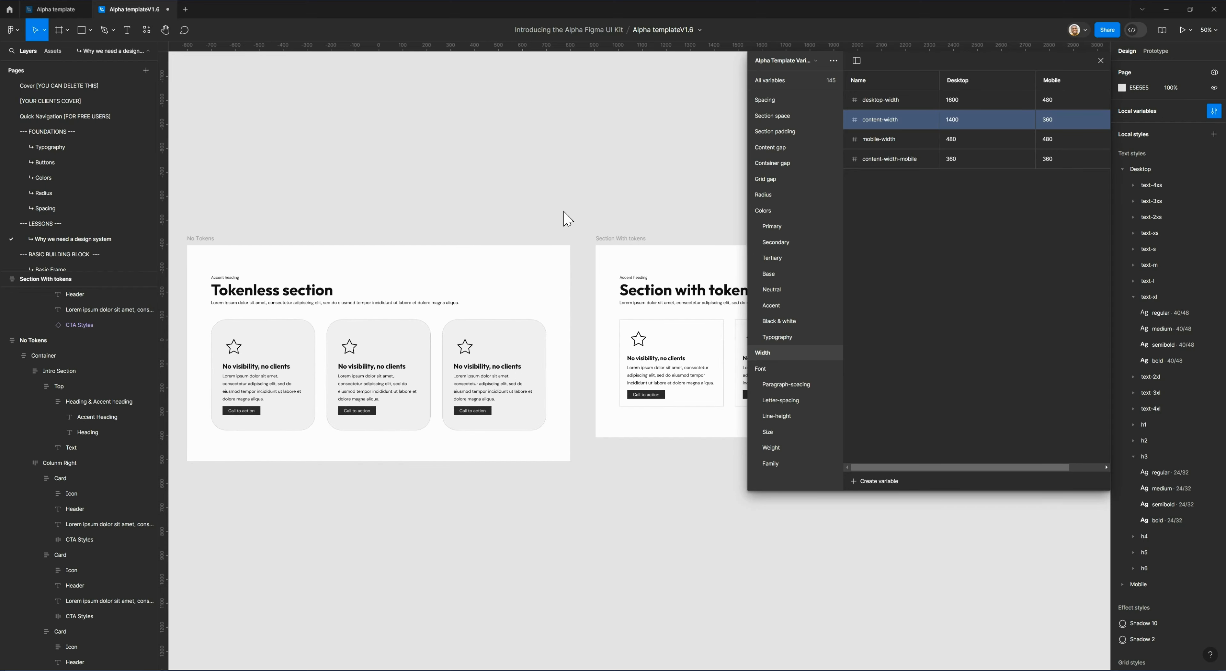
Examine the mobile-width and content-width-mobile variables and compare their values across the Desktop and Mobile modes.
scroll(580, 208, right, 6)
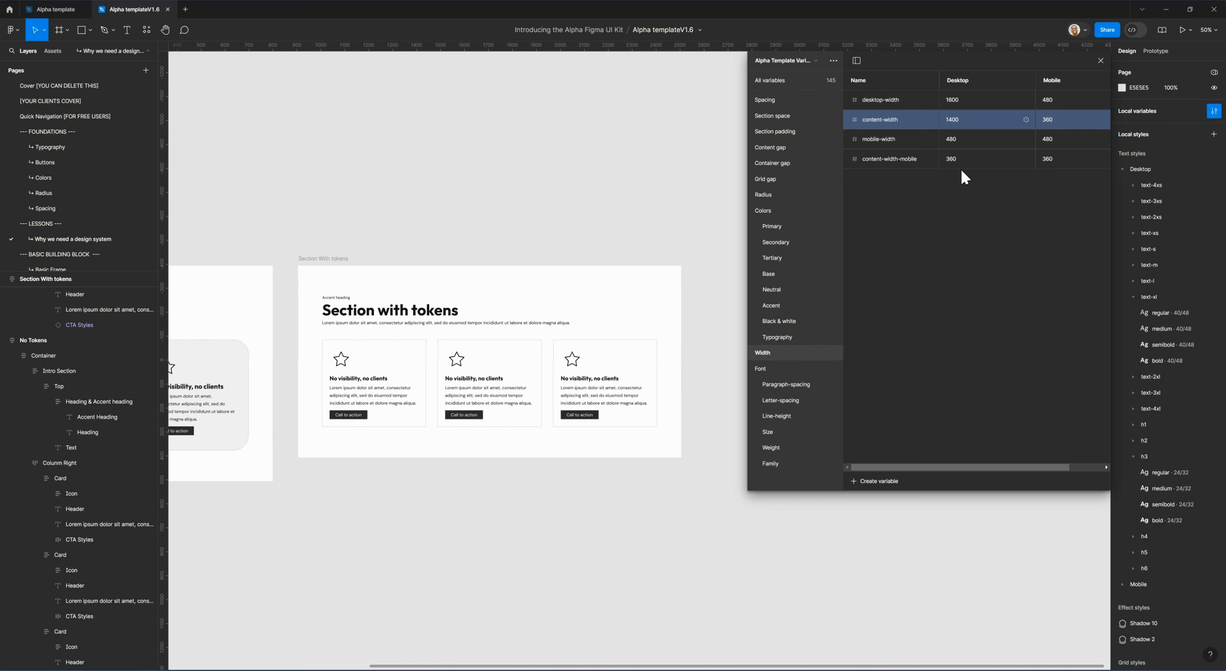
click(894, 146)
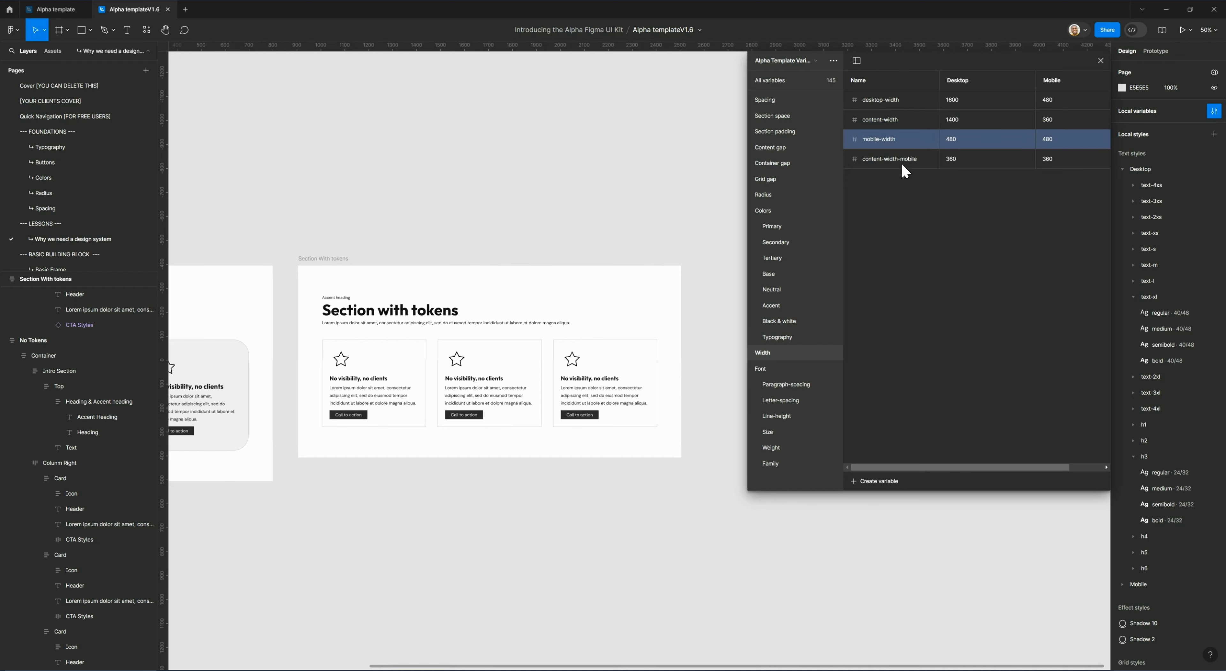
click(901, 165)
click(897, 146)
click(897, 158)
click(897, 145)
click(894, 158)
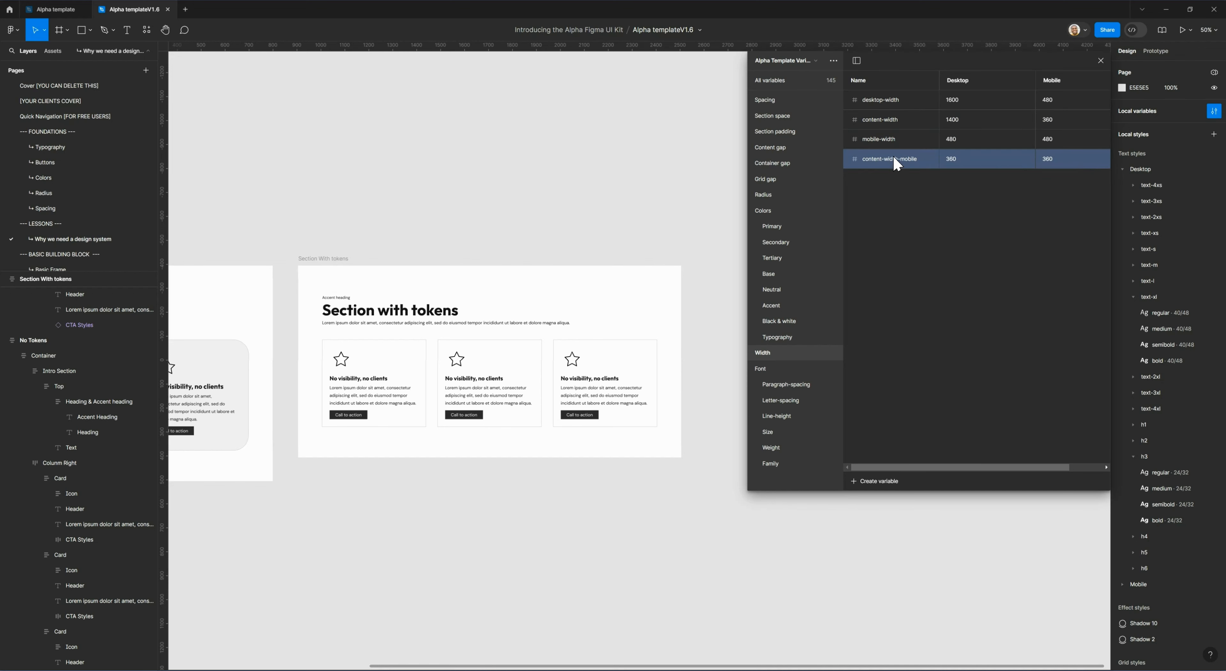
click(893, 144)
click(895, 157)
click(897, 140)
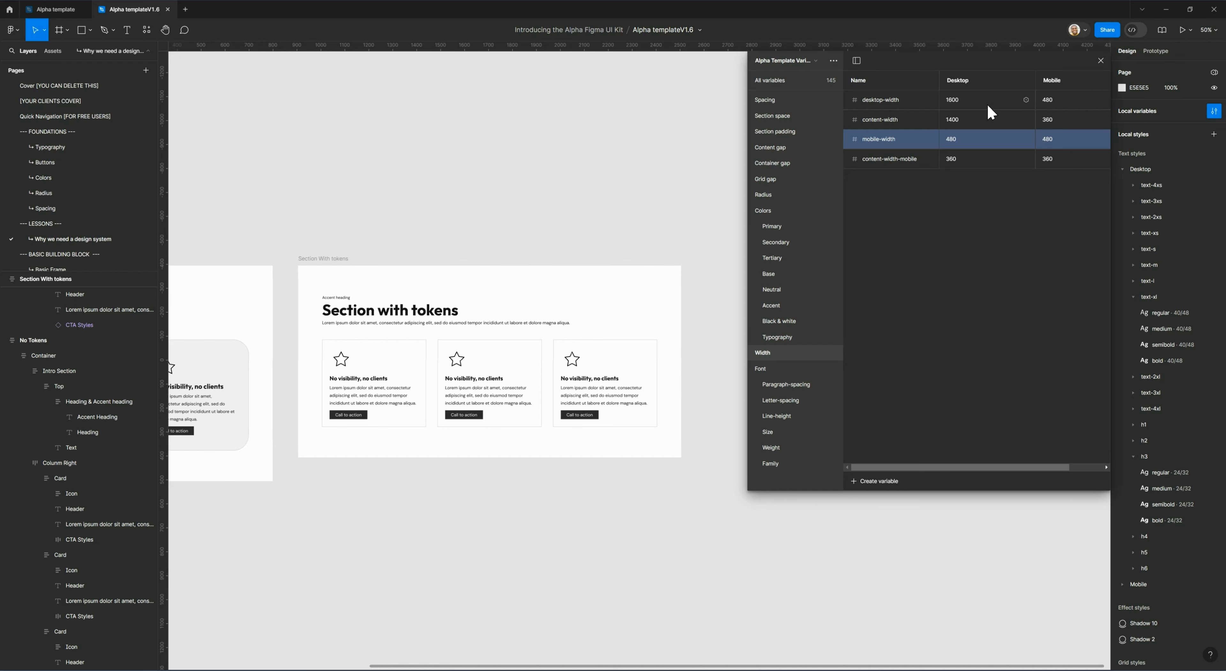
drag(932, 467, 955, 469)
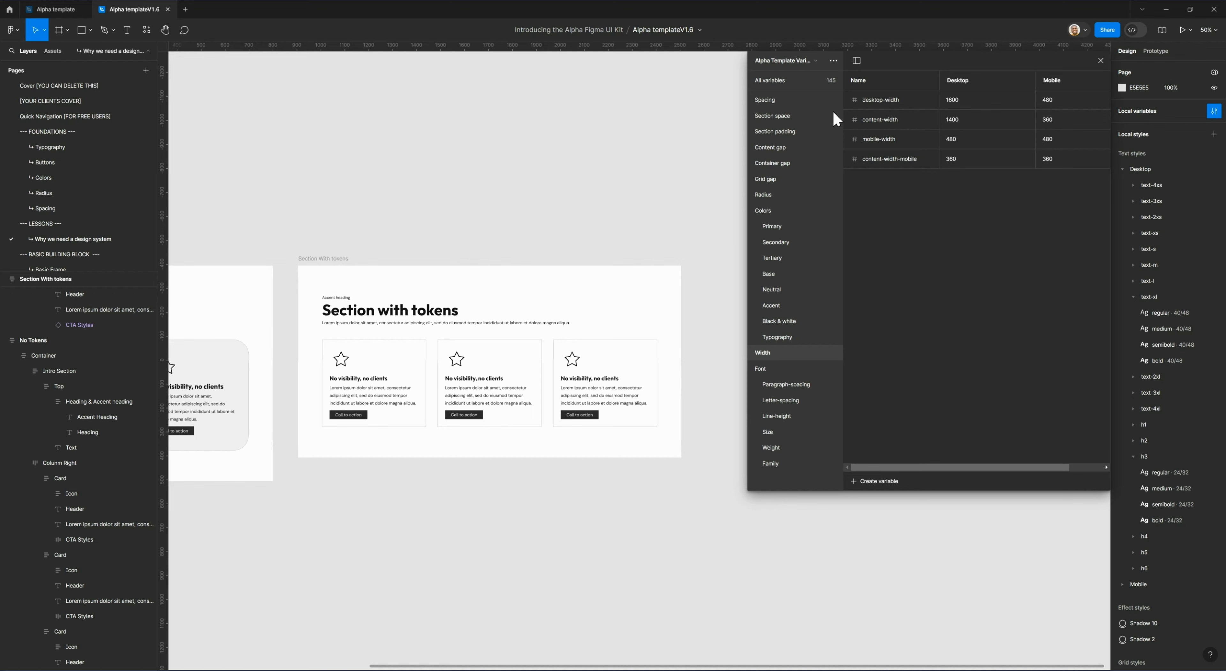
Select the Section With tokens frame, close the variables window and switch the frame's Alpha Template Variables mode to Mobile.
click(323, 267)
click(1100, 60)
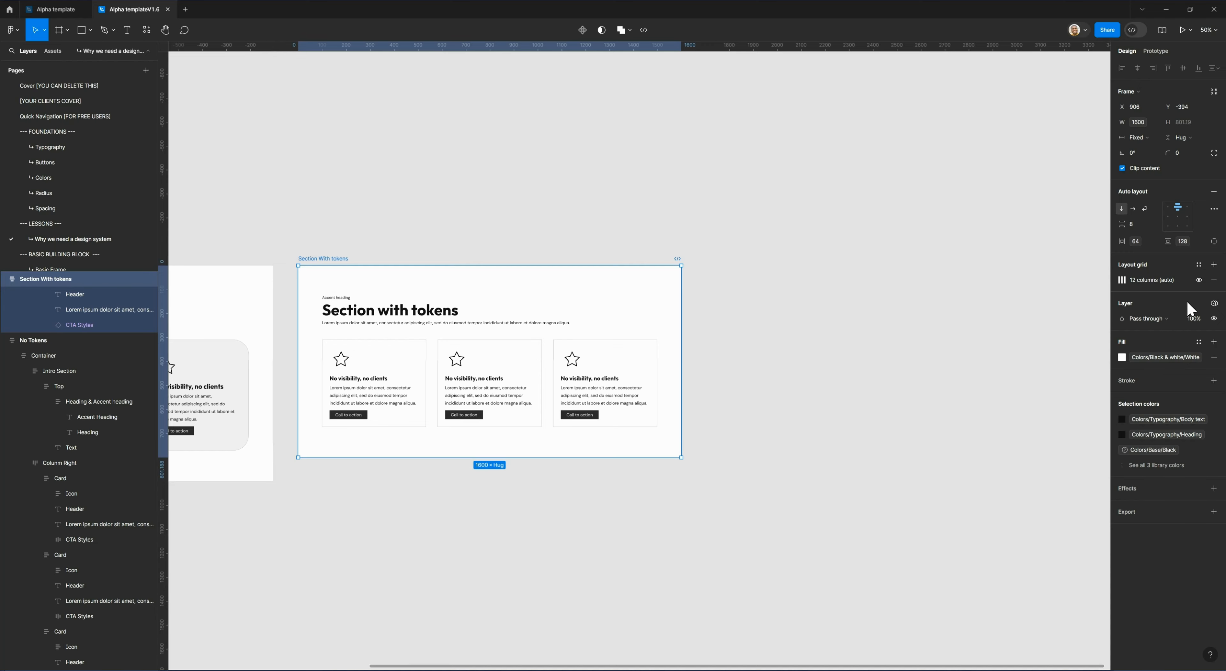
click(1213, 305)
mouse_move(1166, 334)
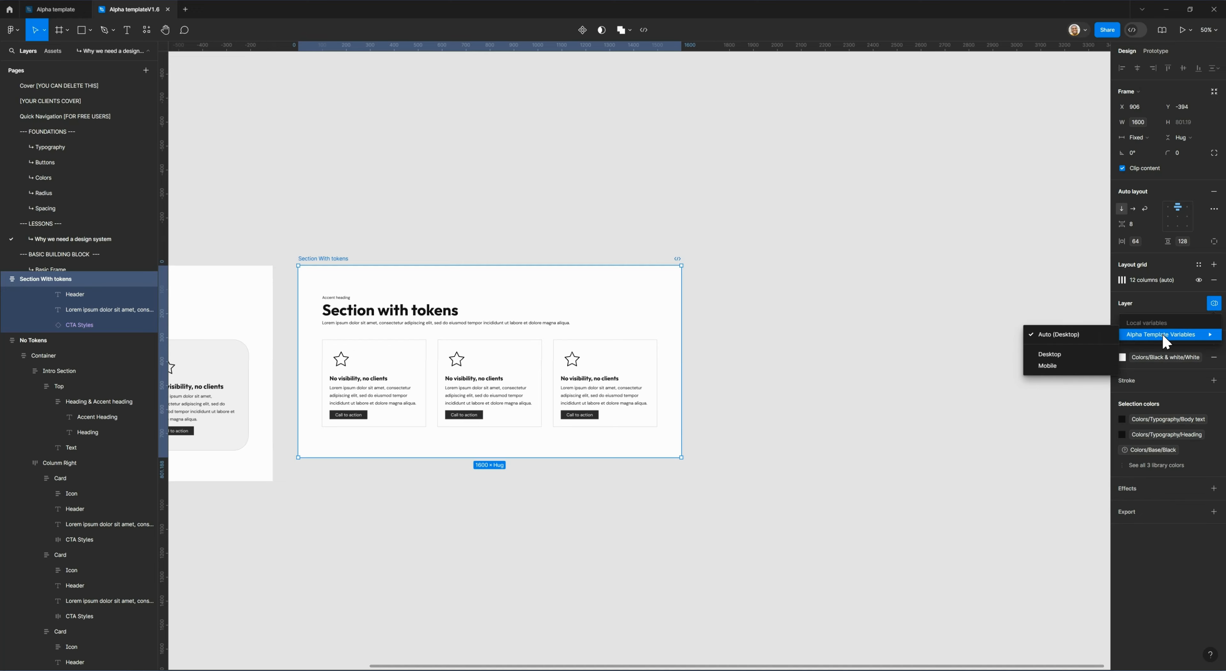
click(1053, 367)
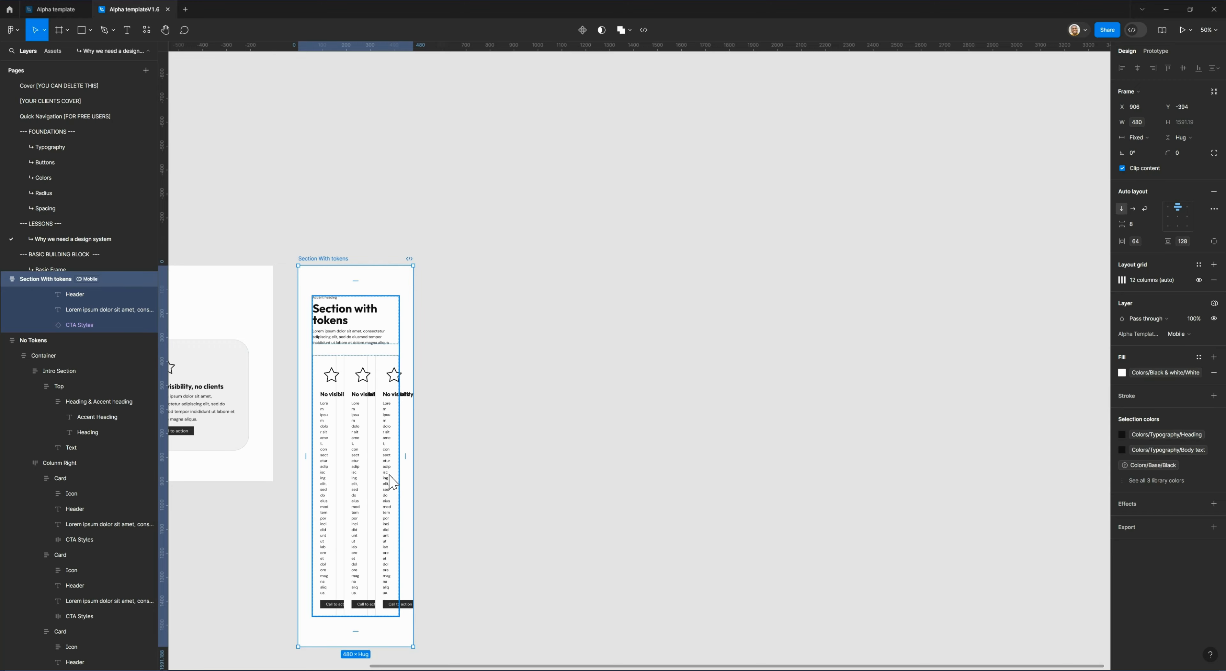
Set the Section With tokens card row to a vertical auto layout, comparing it once with the horizontal direction.
click(360, 390)
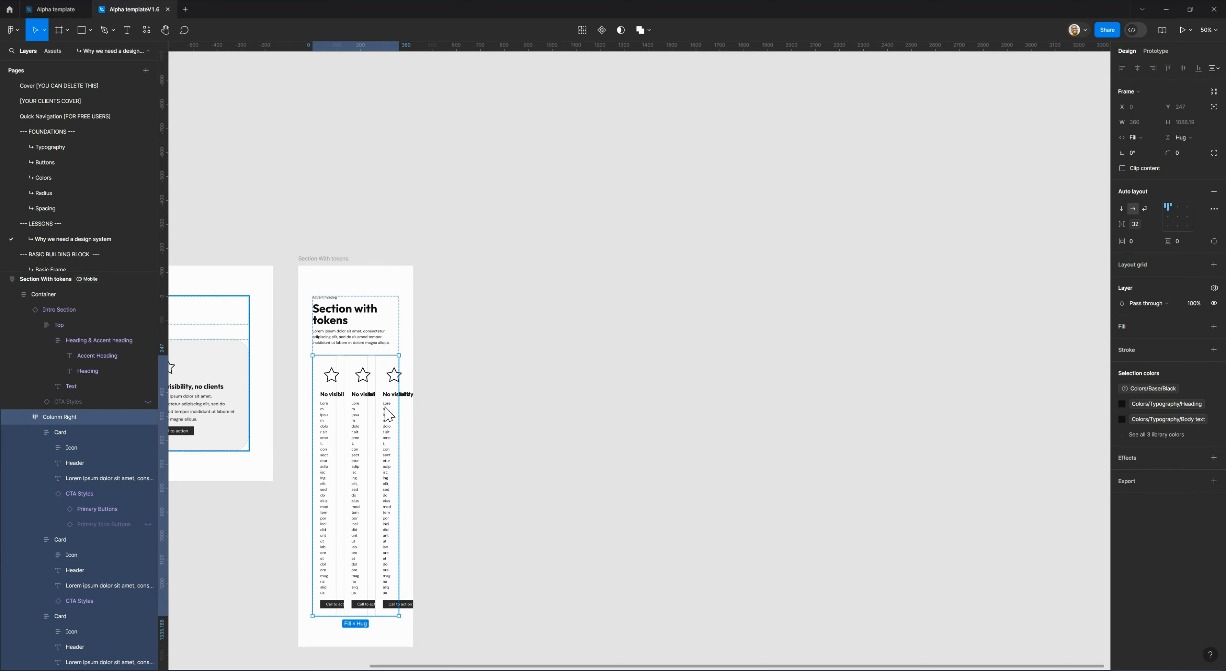
click(1122, 210)
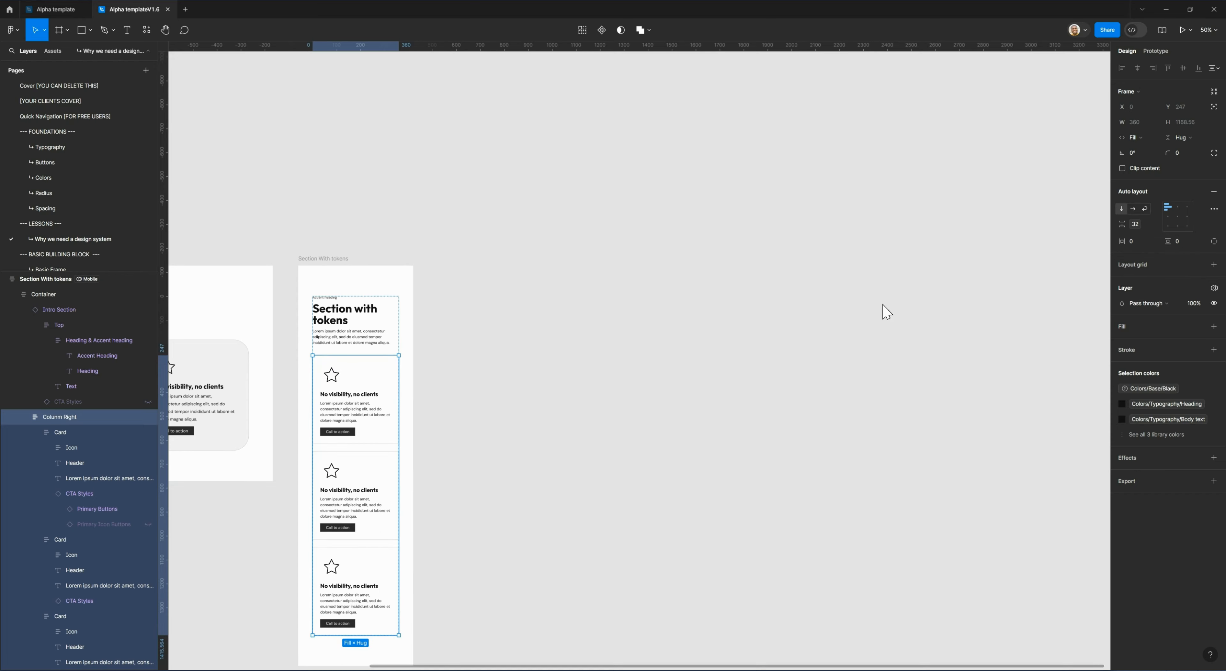
click(1133, 208)
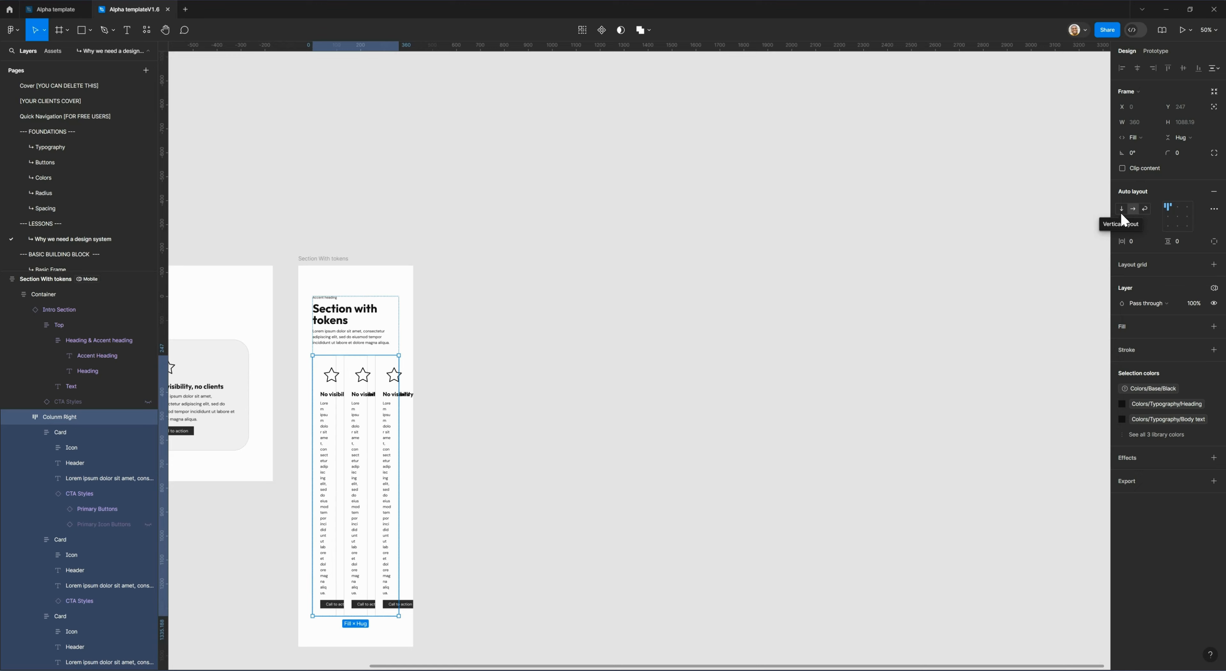
click(1121, 209)
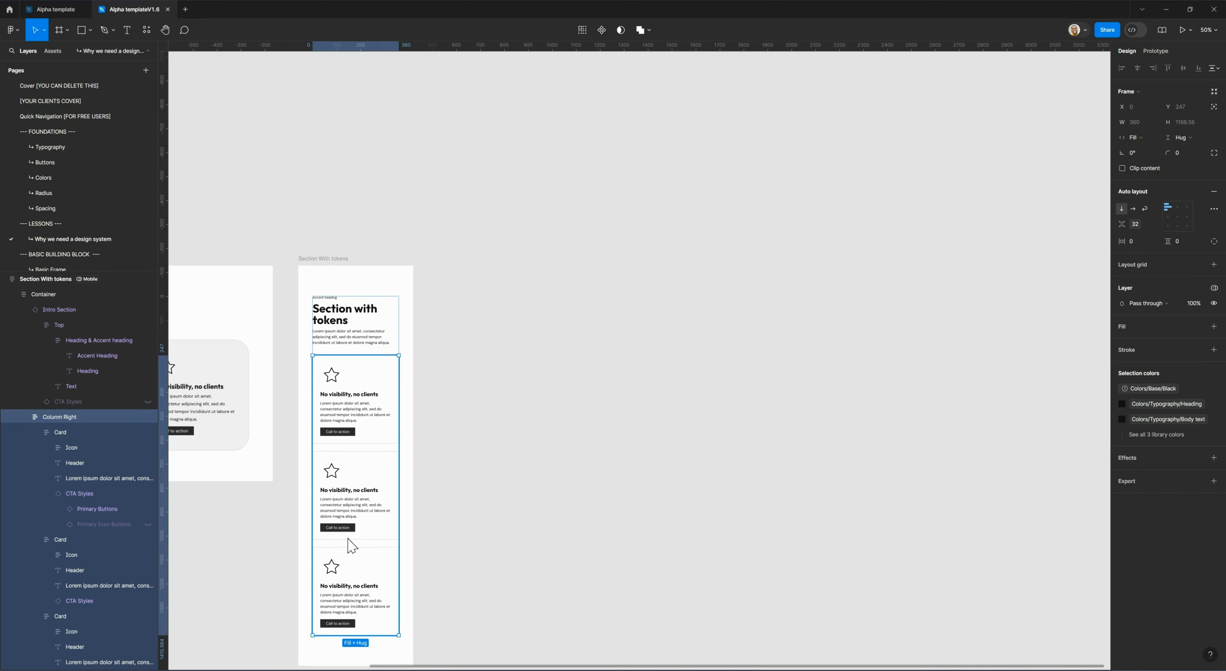
Set the Device property of the Intro Section instance in the section with tokens to Mobile, and deselect it.
scroll(352, 476, down, 1)
click(361, 310)
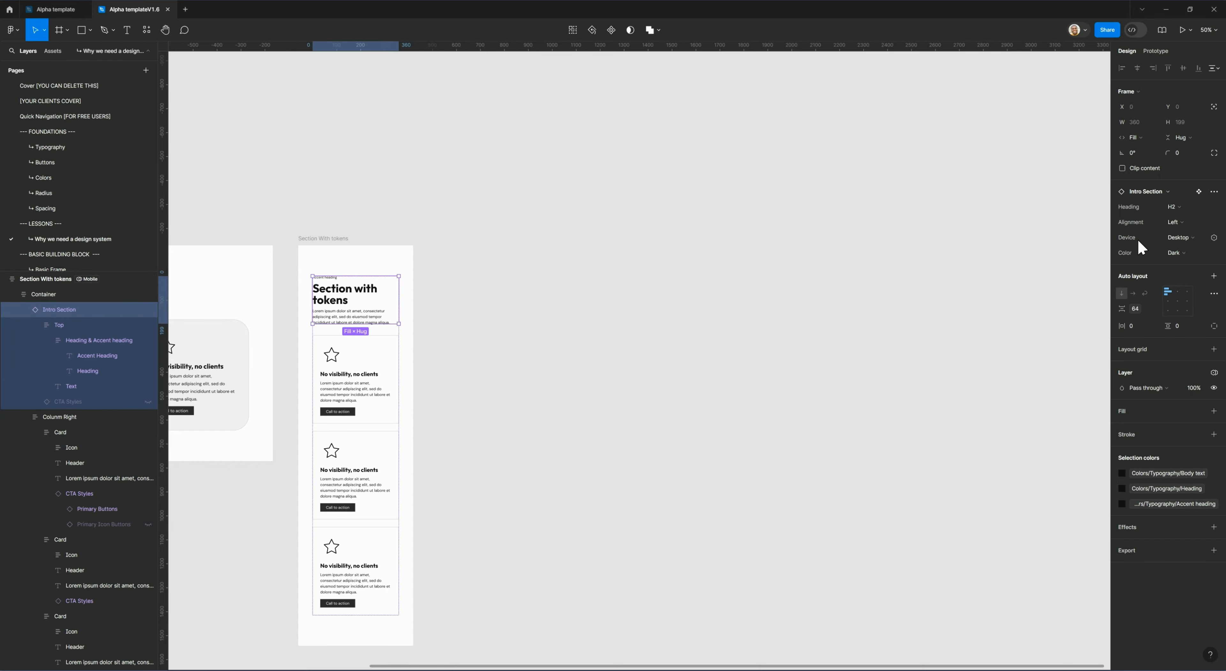
click(1177, 238)
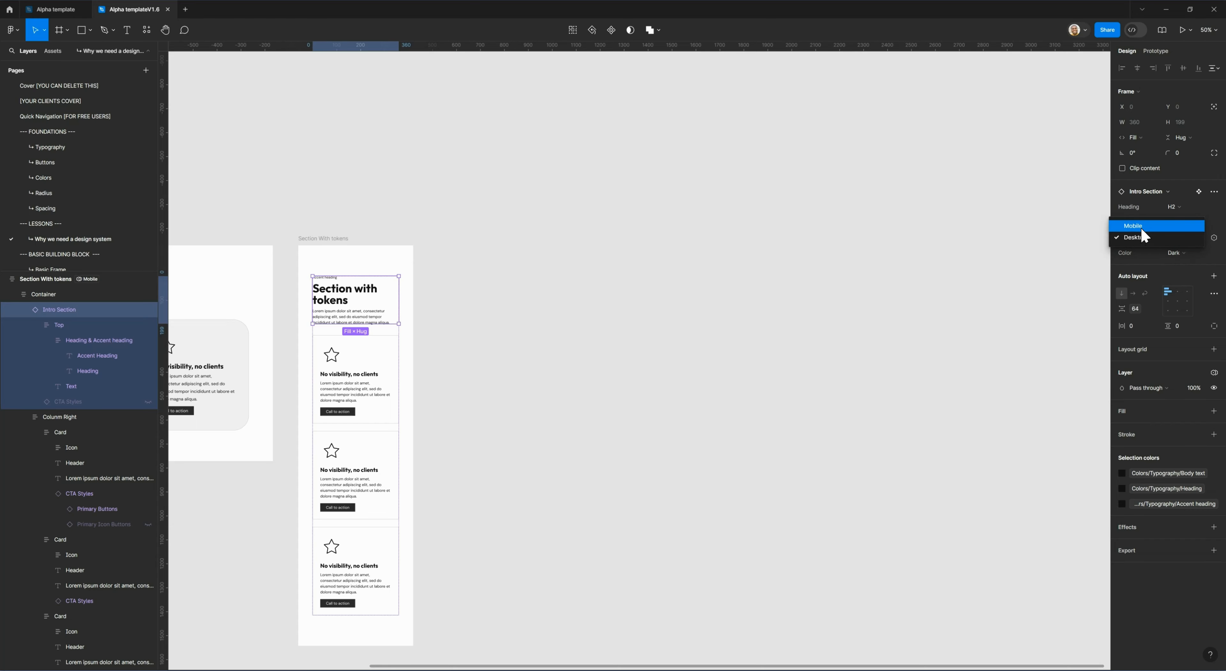
click(1103, 228)
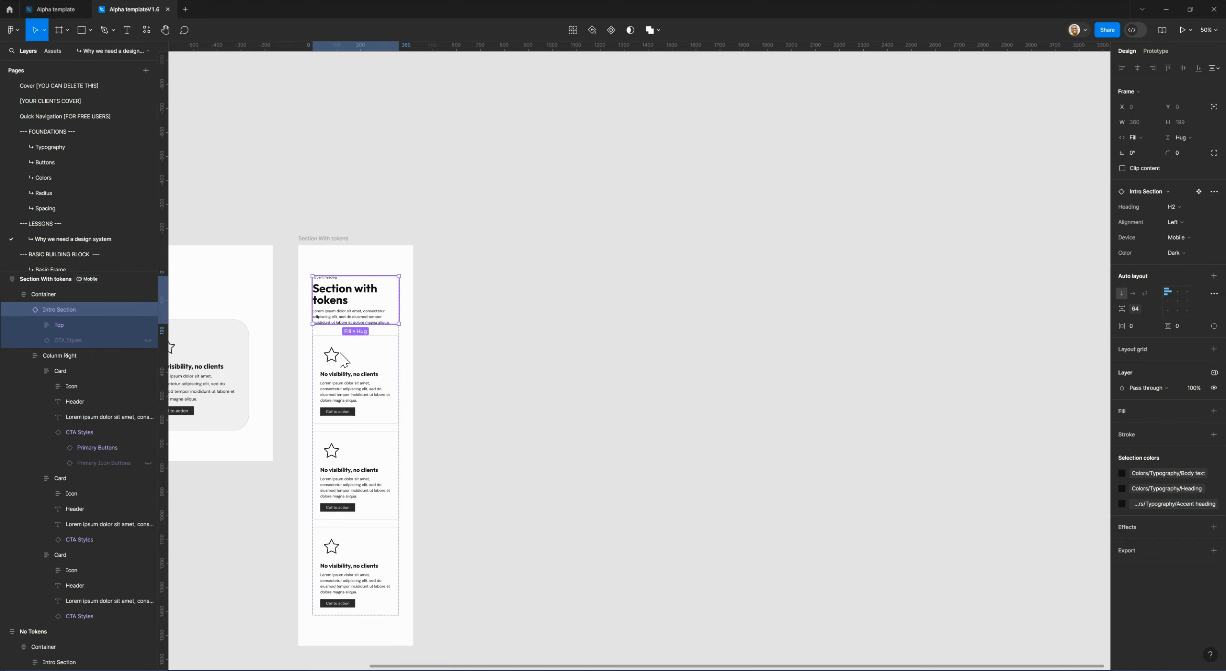
click(452, 413)
Examine the Section With tokens frame's mobile layout beside the tokenless section, and clear the selection.
drag(451, 413, 742, 380)
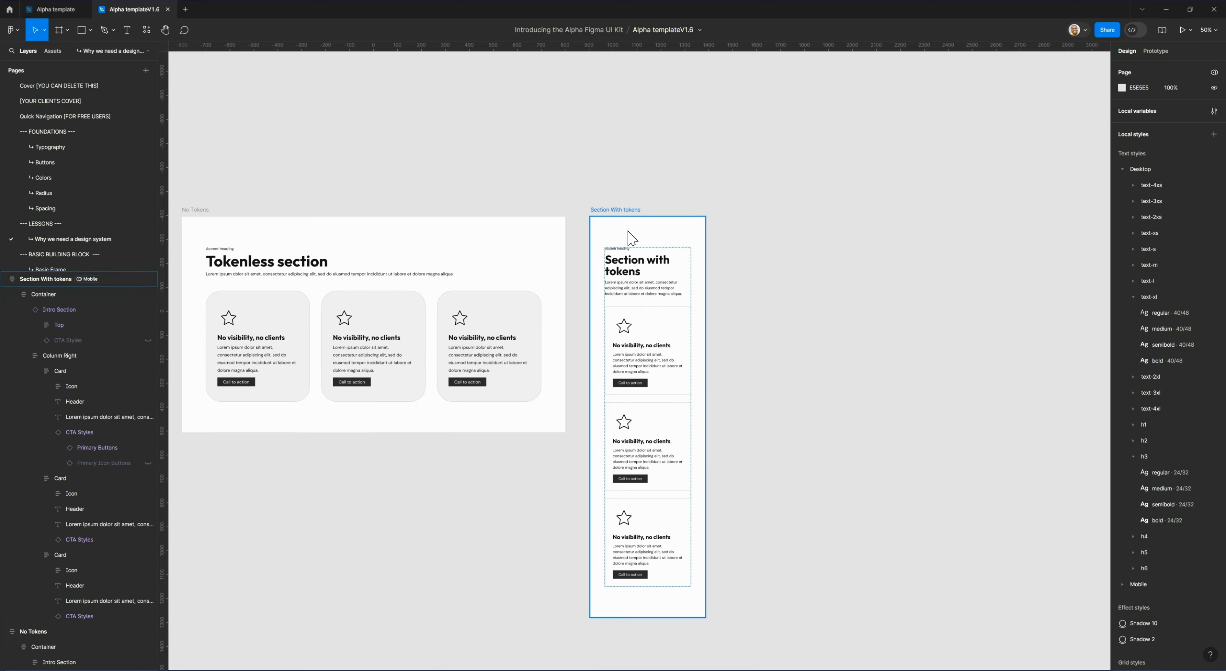
click(619, 214)
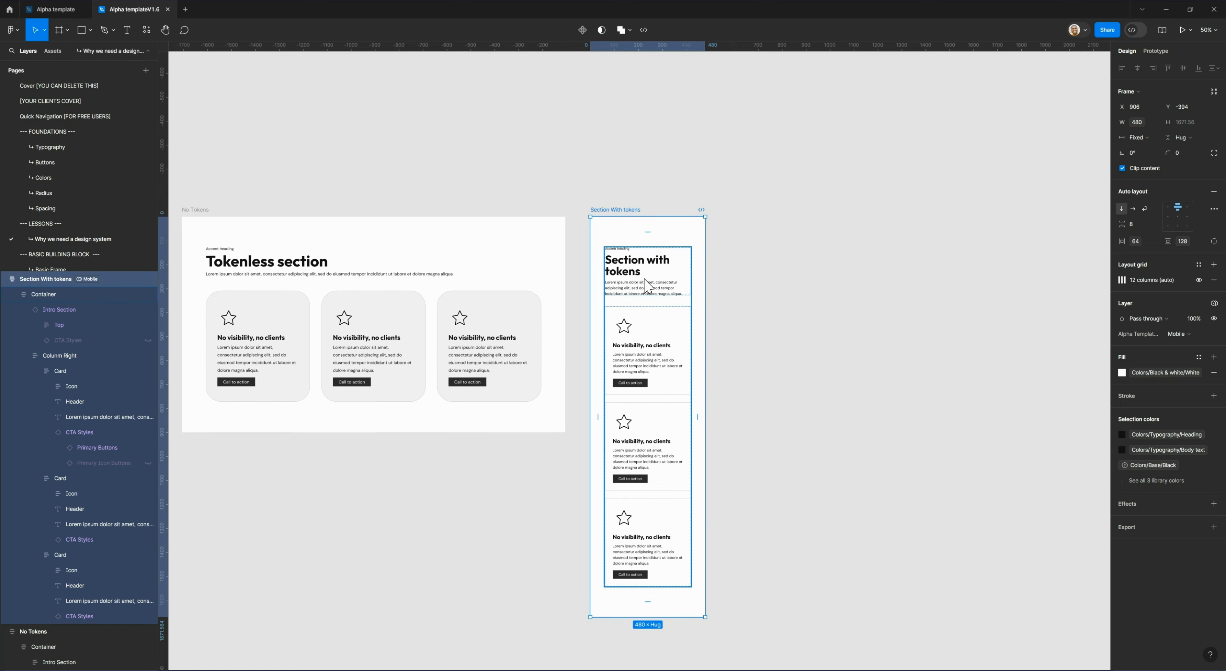
click(1073, 112)
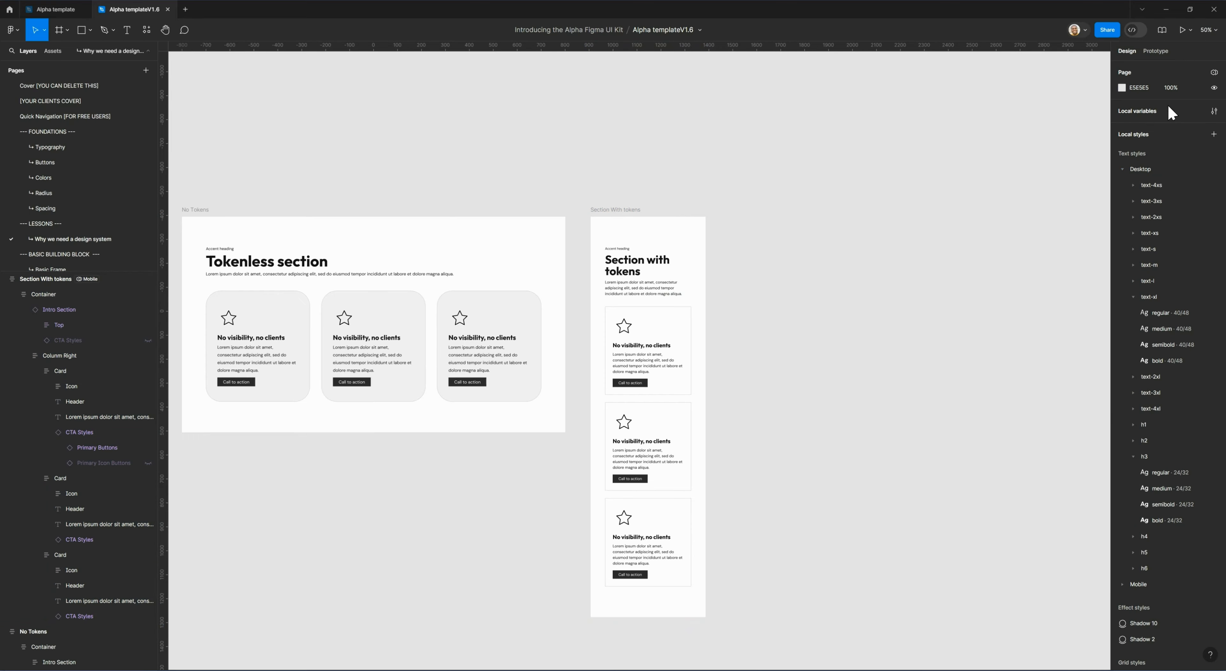
Examine the Desktop and Mobile values of the Spacing, Section space, Section padding, Content gap and Container gap variables.
click(1214, 111)
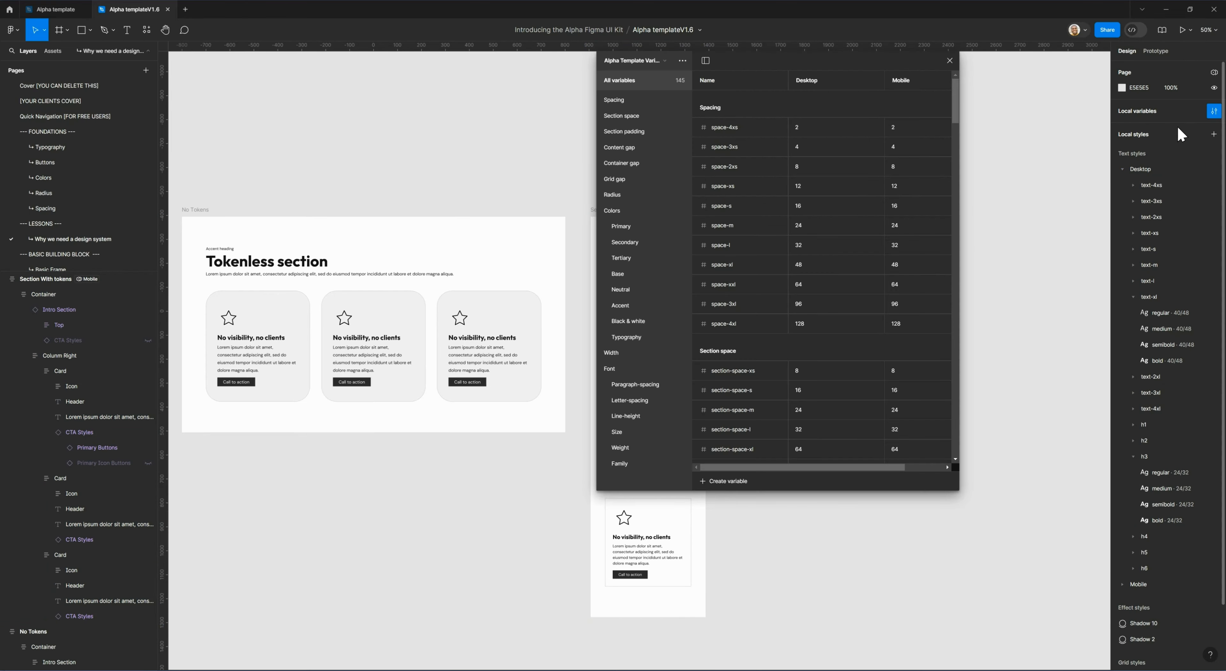
click(628, 102)
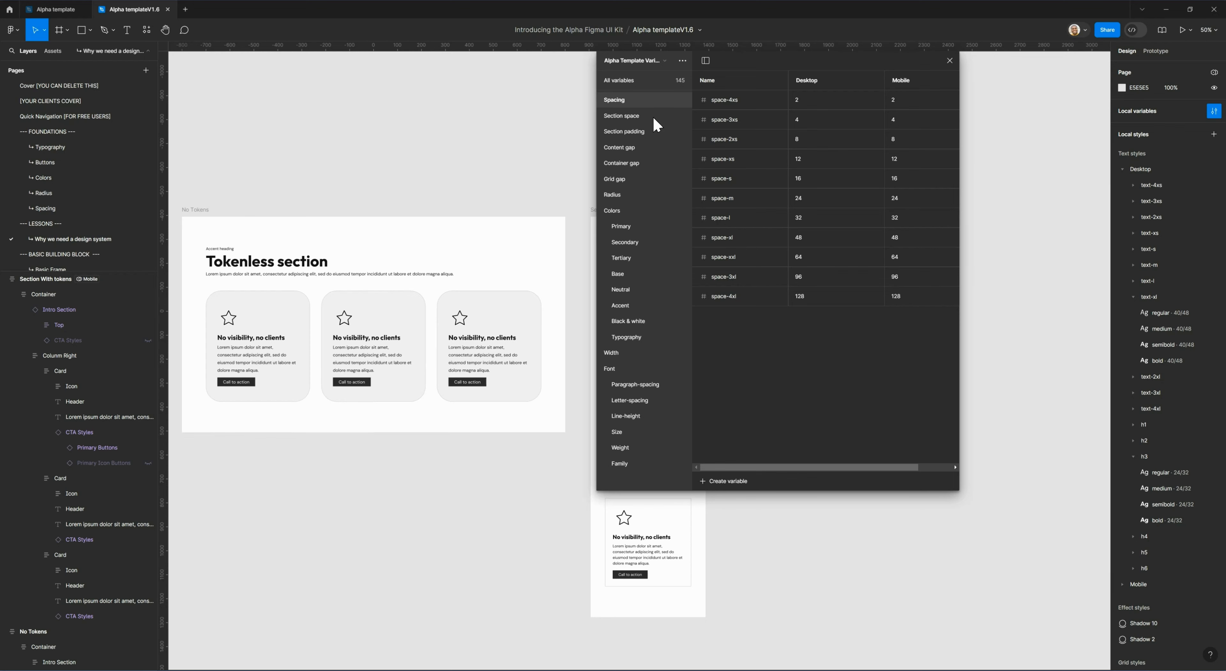
click(644, 119)
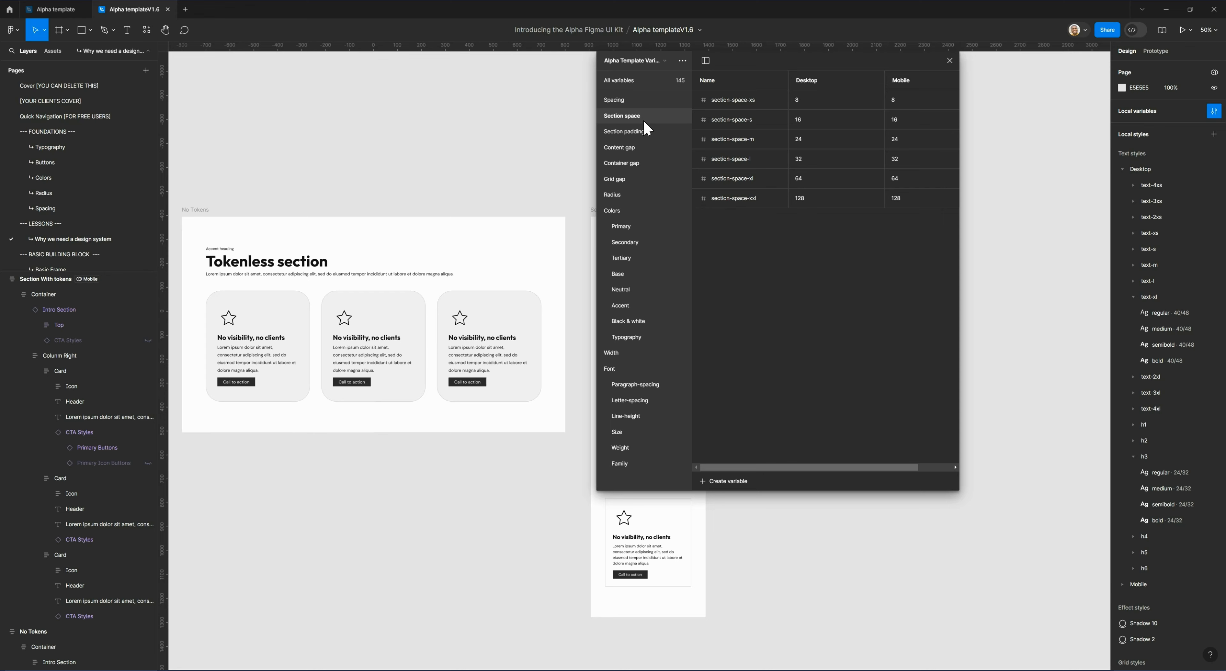
click(656, 131)
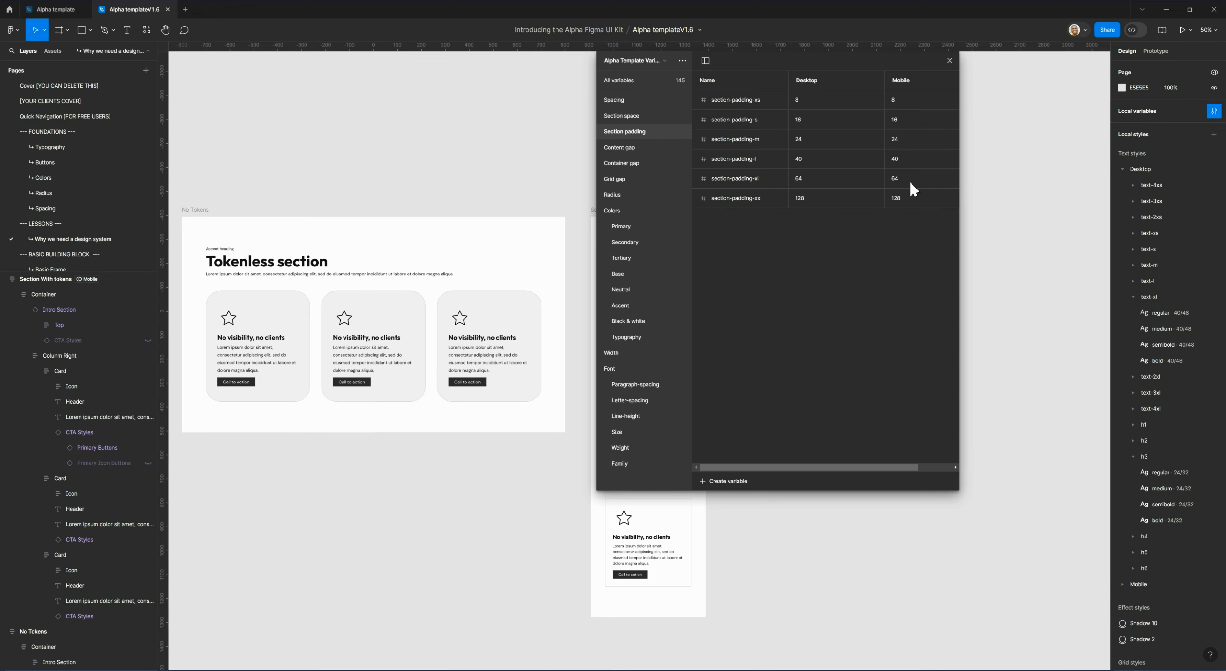
click(627, 149)
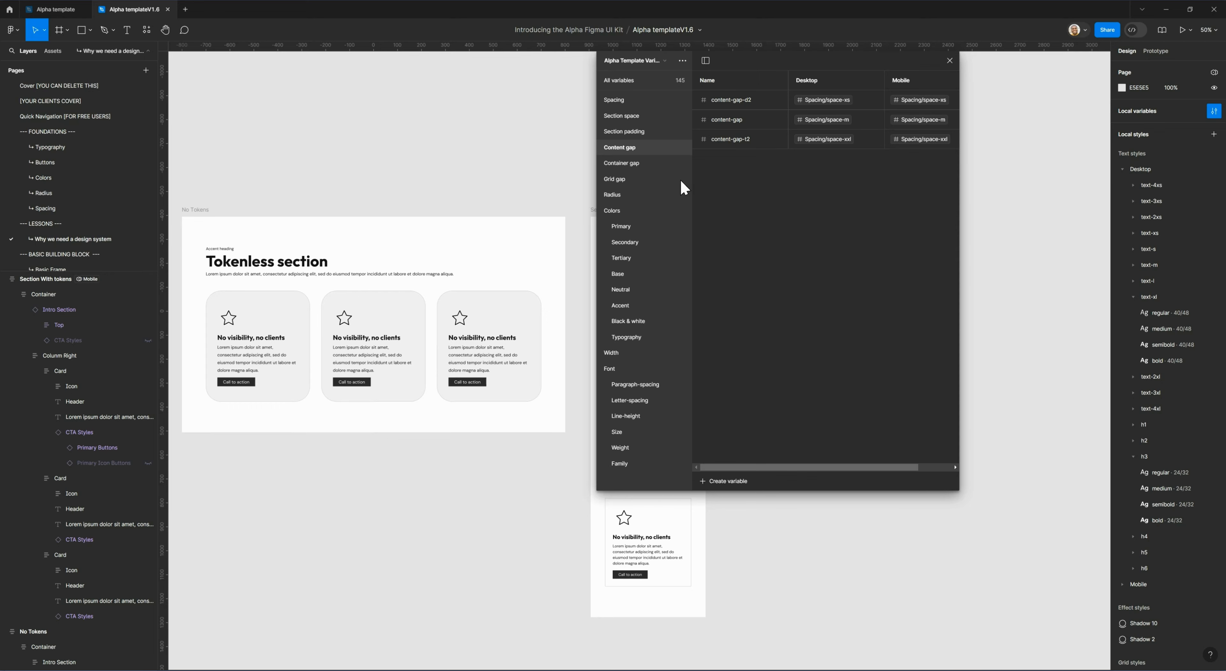
click(650, 165)
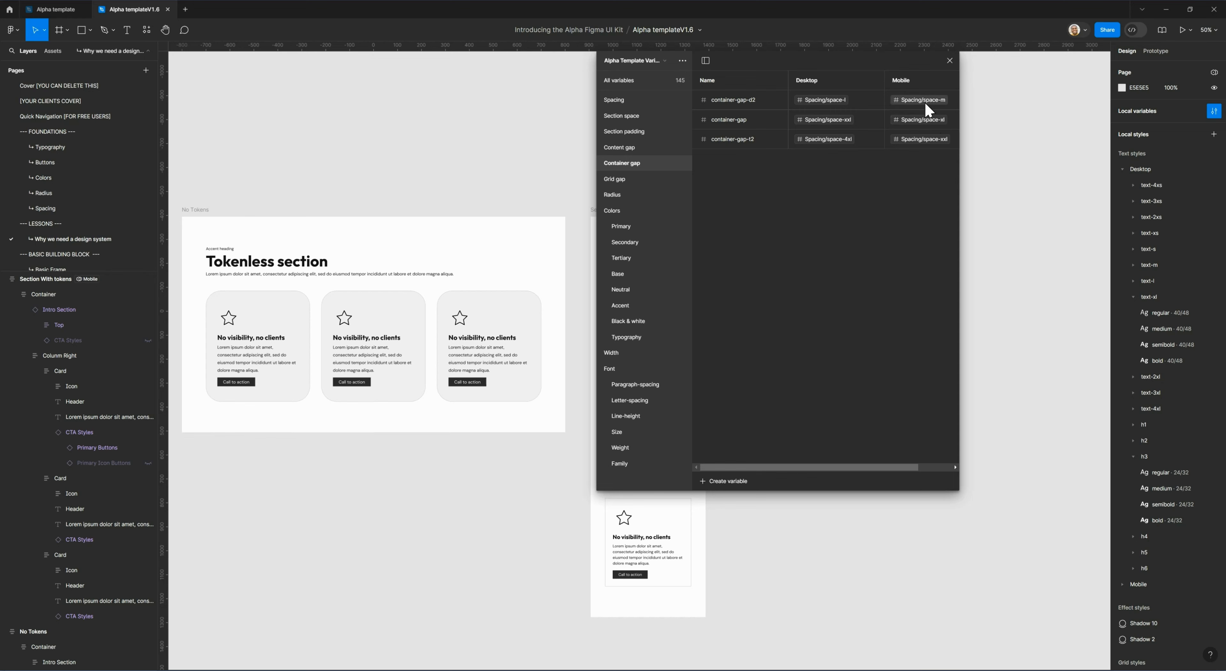
Examine the Desktop and Mobile values of the Width and Font Size variables, moving the variables window clear of the mobile section.
click(637, 355)
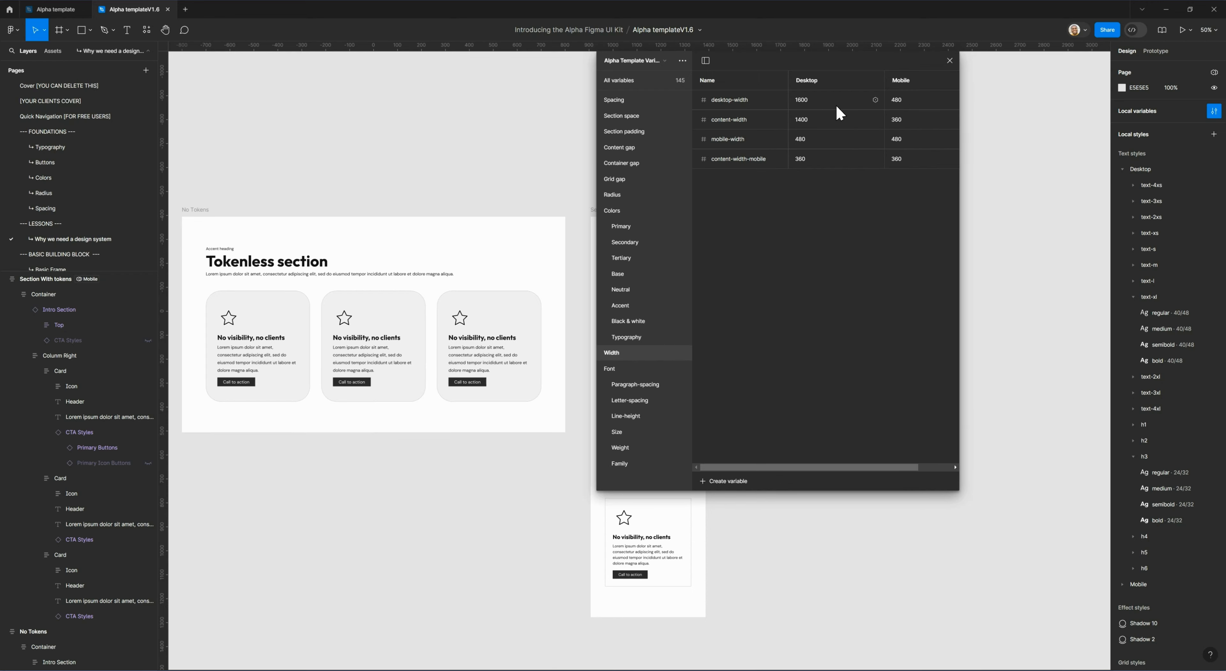
click(809, 107)
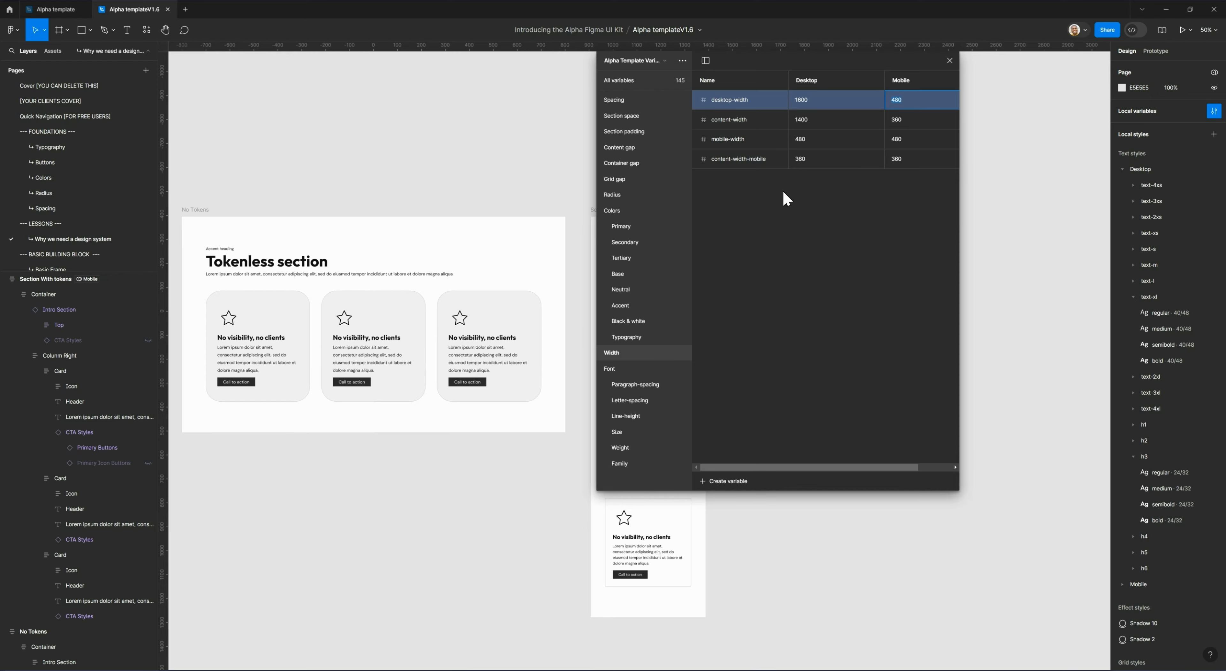
drag(781, 61, 918, 88)
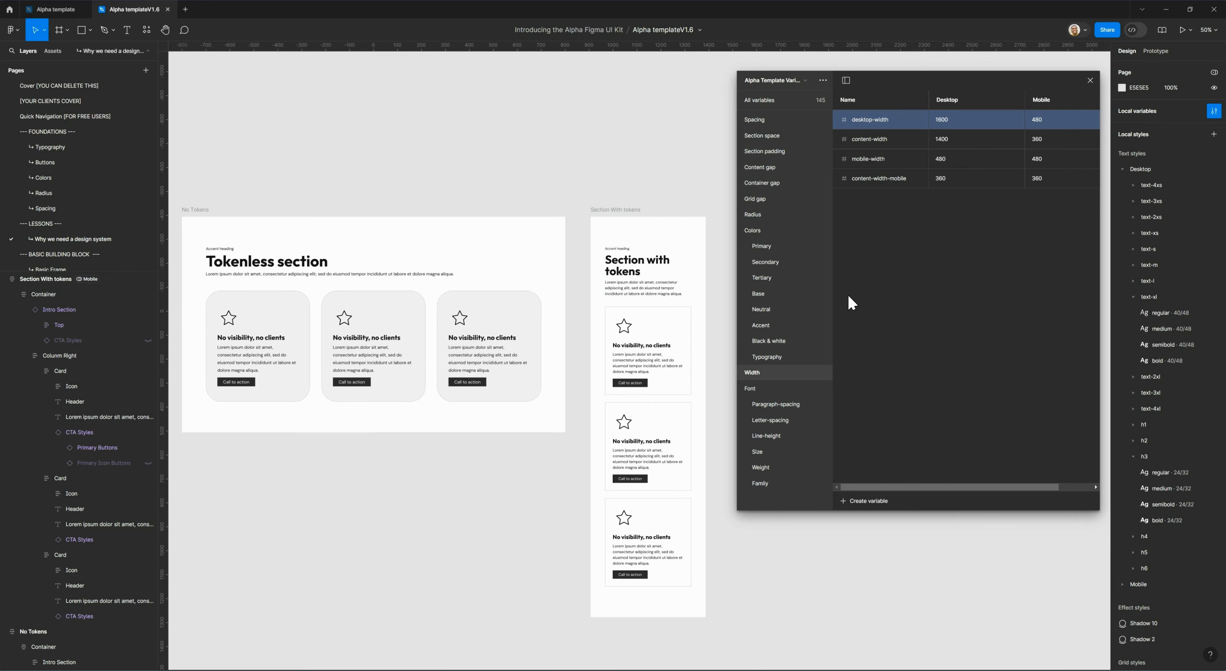
click(762, 394)
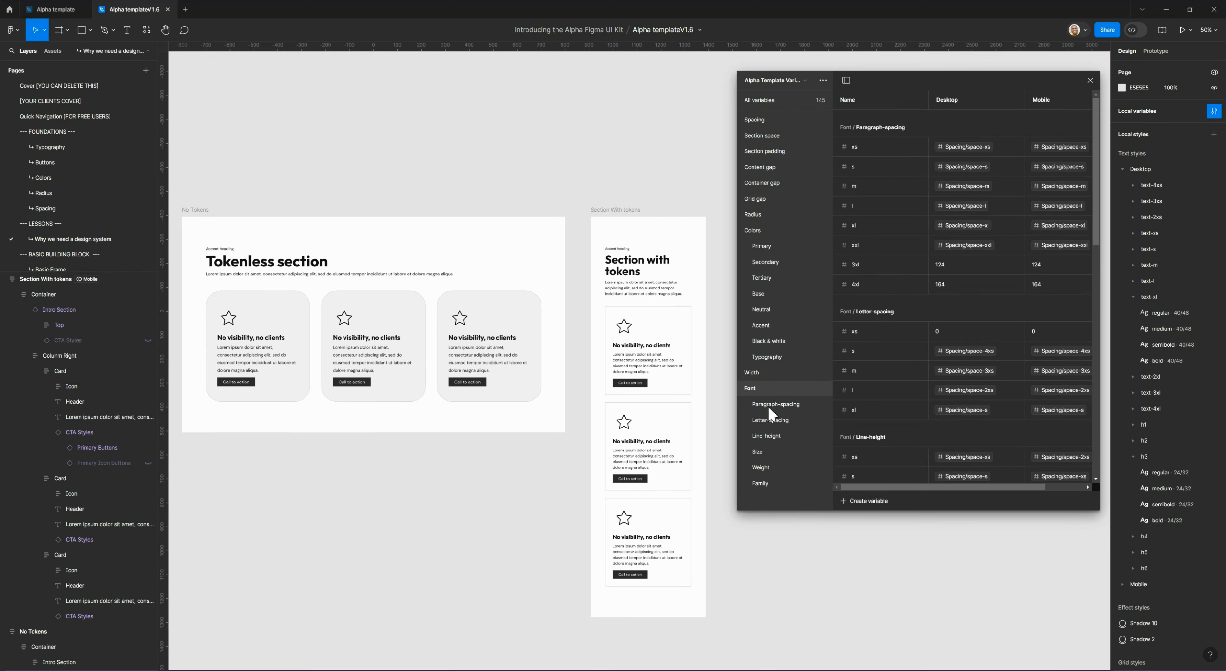
click(773, 453)
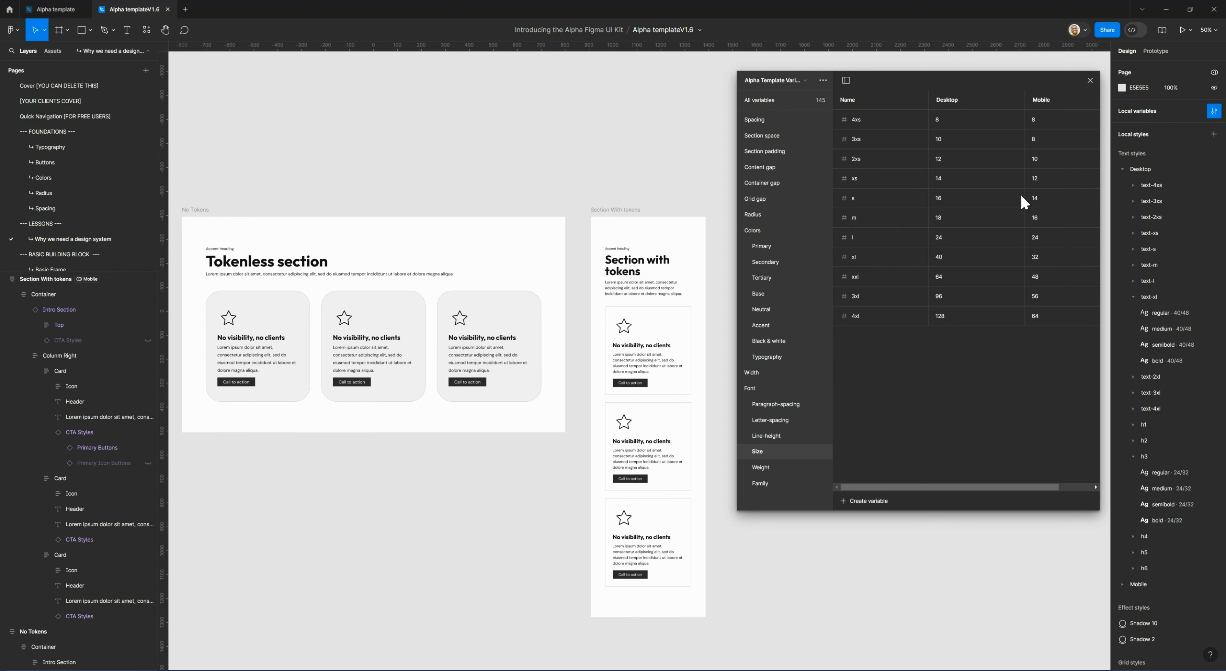
click(945, 280)
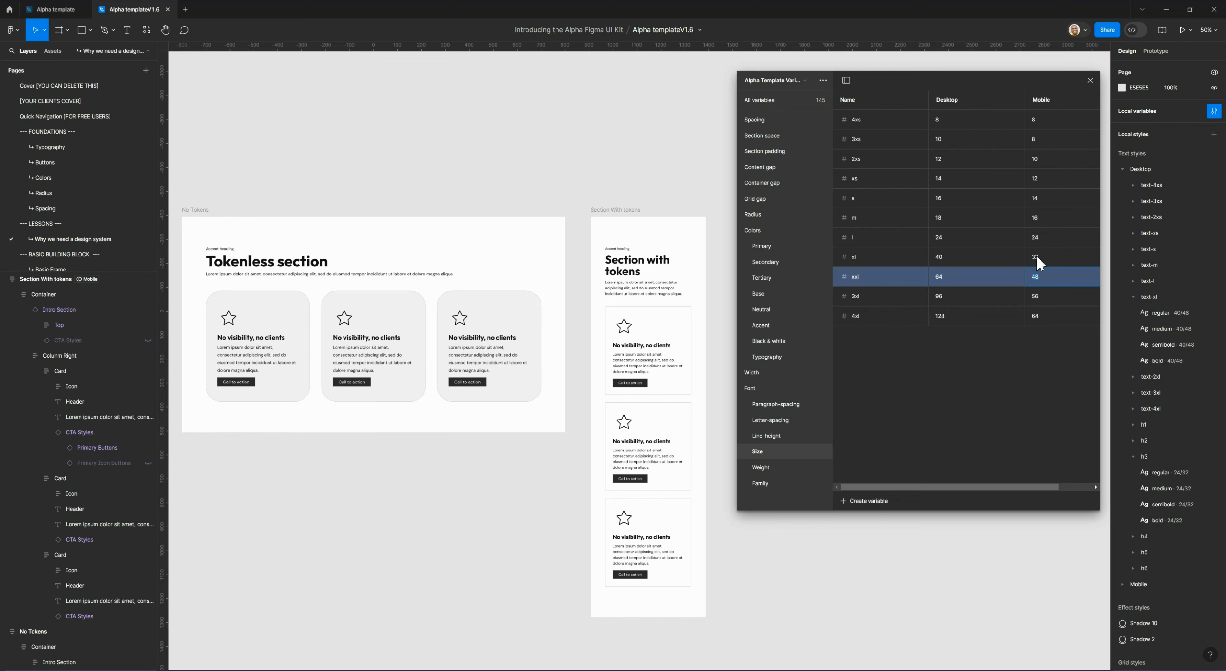
Examine the Primary color variables across the Desktop and Mobile modes.
click(763, 248)
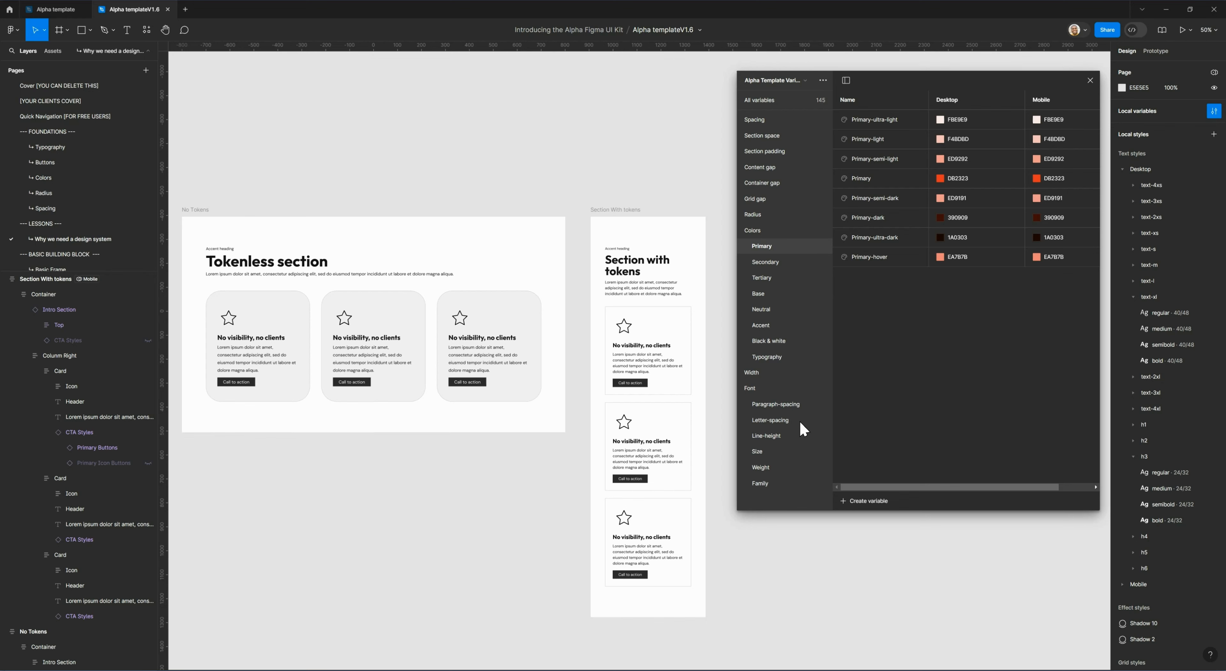
drag(1006, 487, 1041, 487)
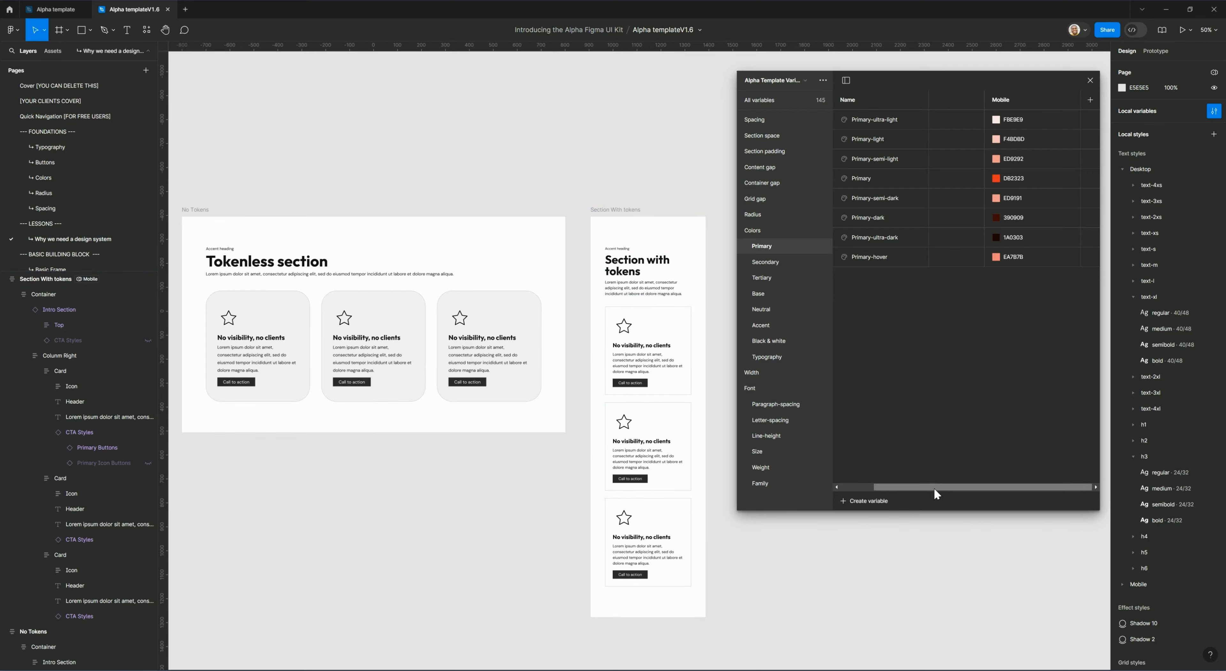
drag(939, 488, 866, 496)
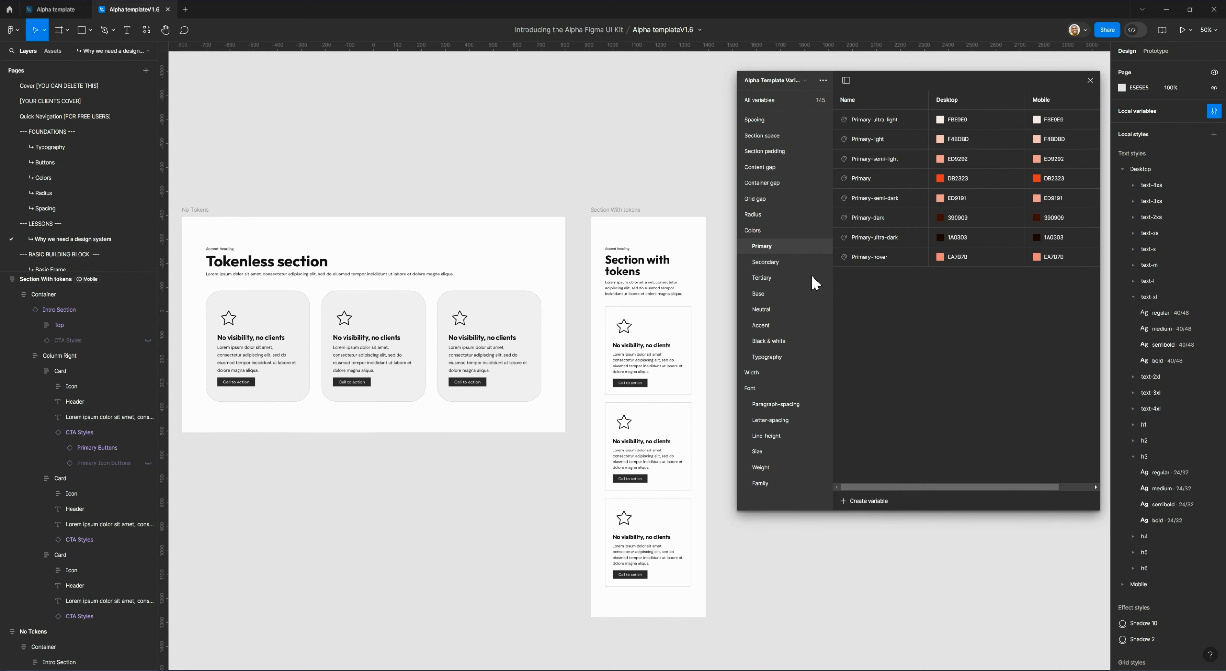
Create a number variable space-5xl in the Spacing group with the value 164 for Desktop and 140 for Mobile.
click(770, 125)
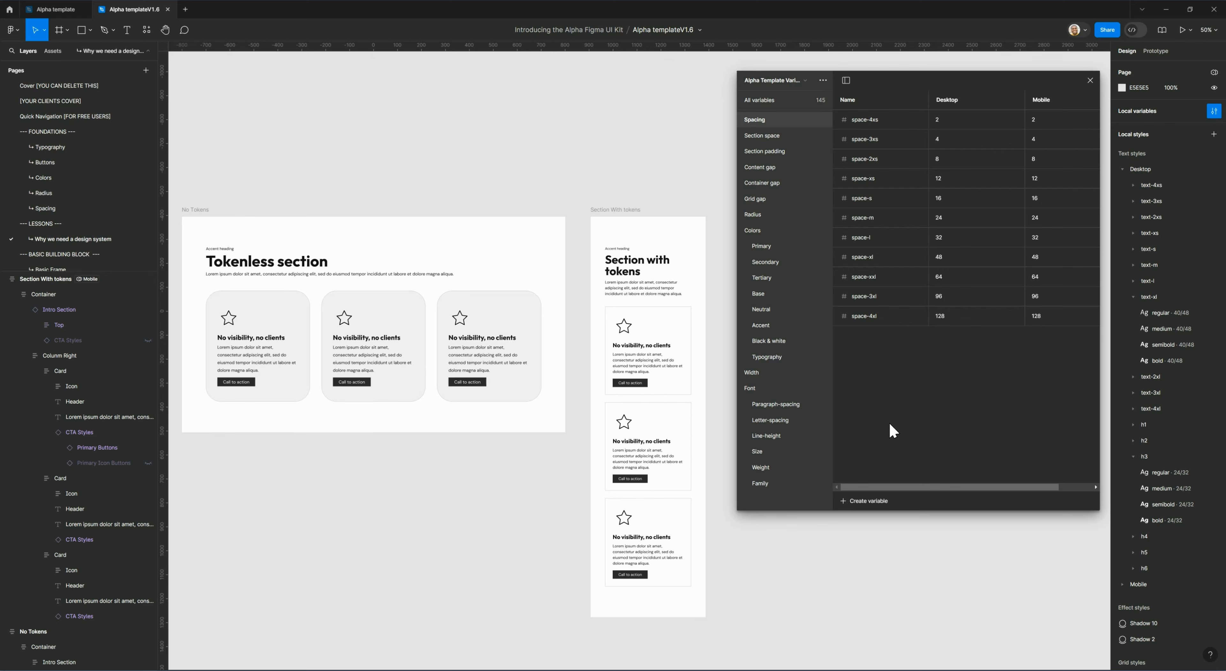
click(875, 500)
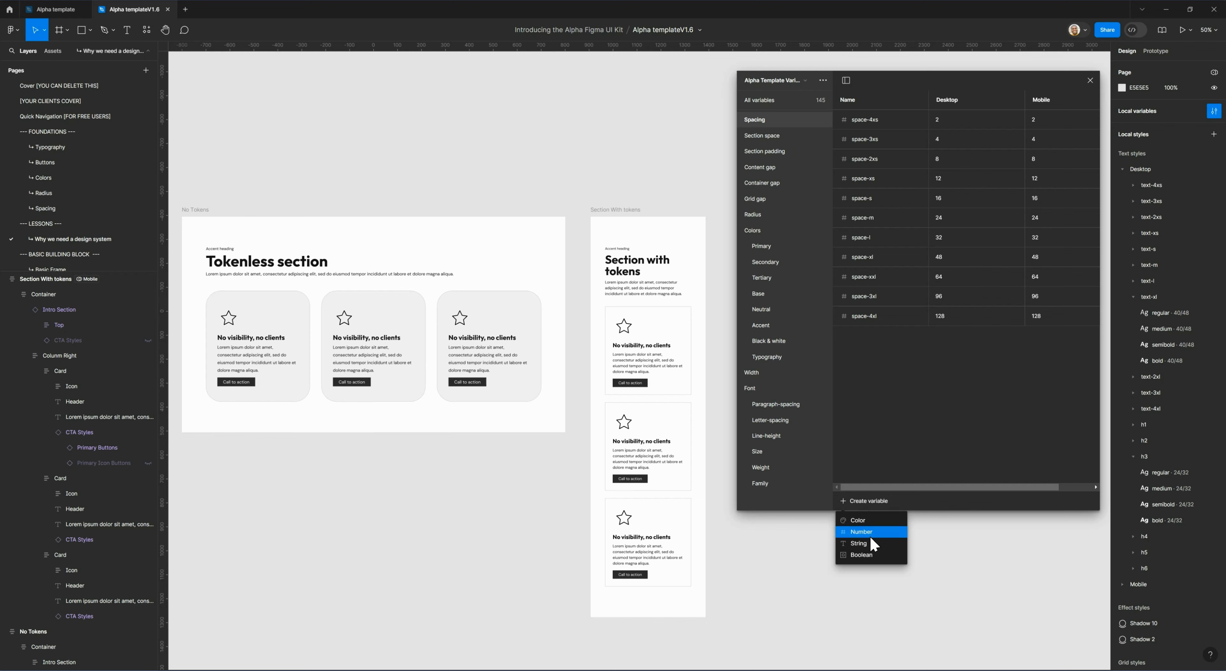
click(864, 532)
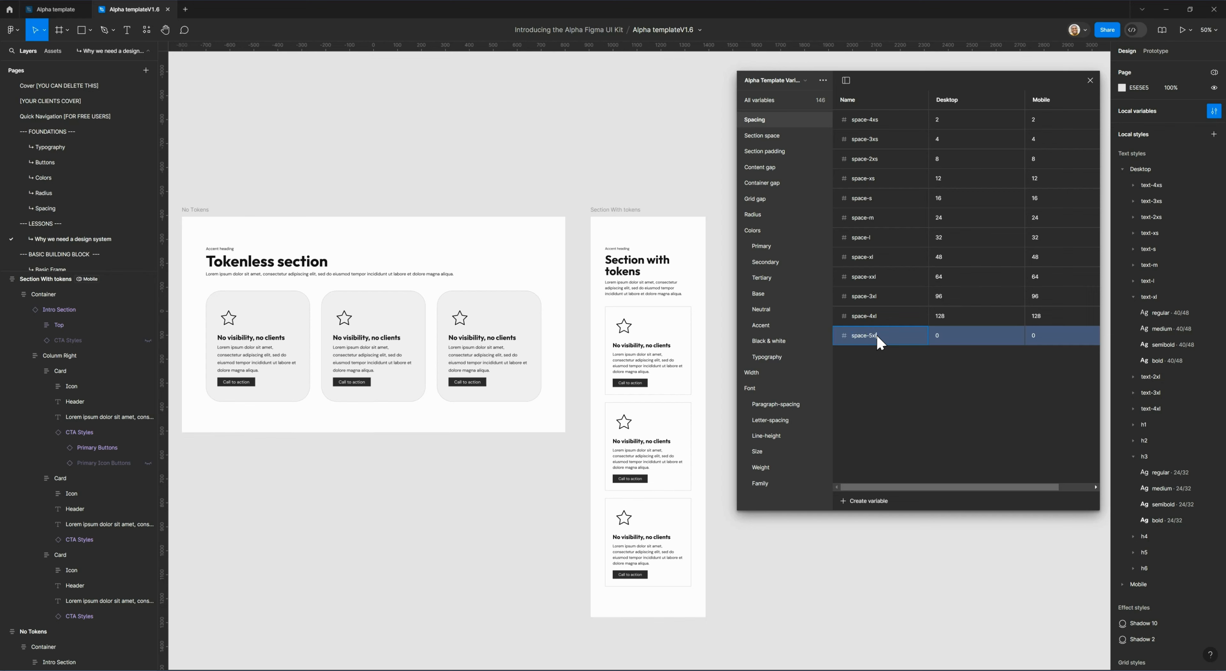
click(958, 337)
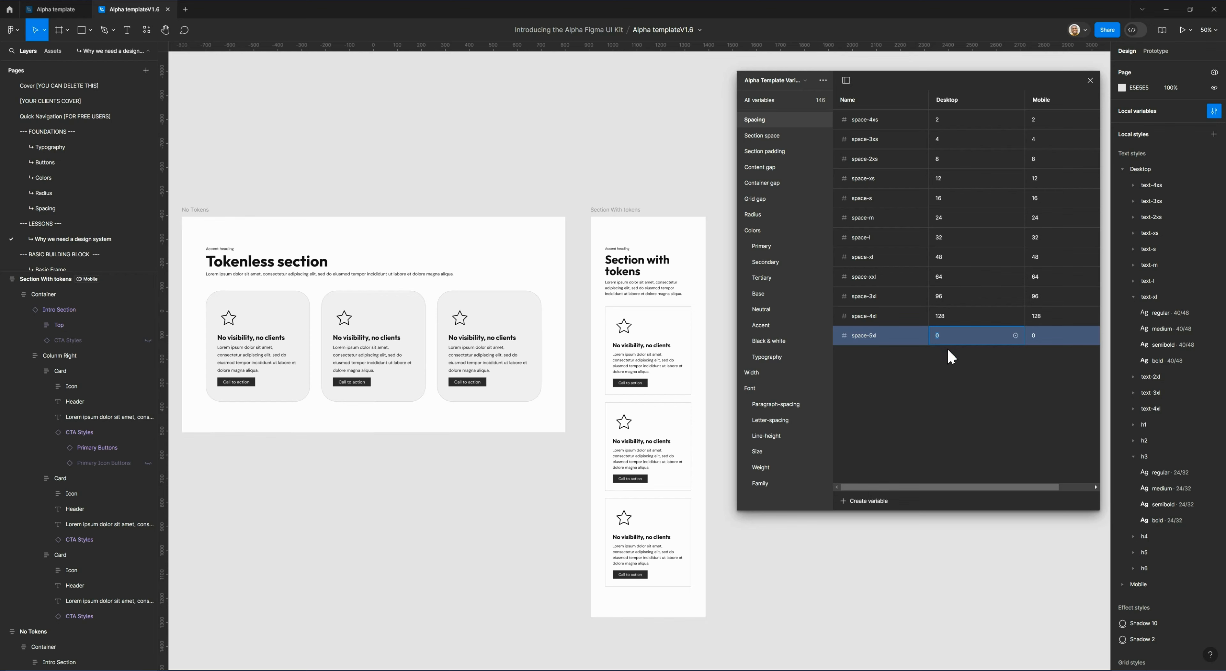
text(164)
click(1039, 335)
text(10)
key(BackSpace)
text(40)
click(1022, 373)
Toggle Show in all supported properties in the scope of space-5xl, and check the scopes of space-4xl and space-3xl for comparison.
click(948, 338)
scroll(1031, 494, right, 2)
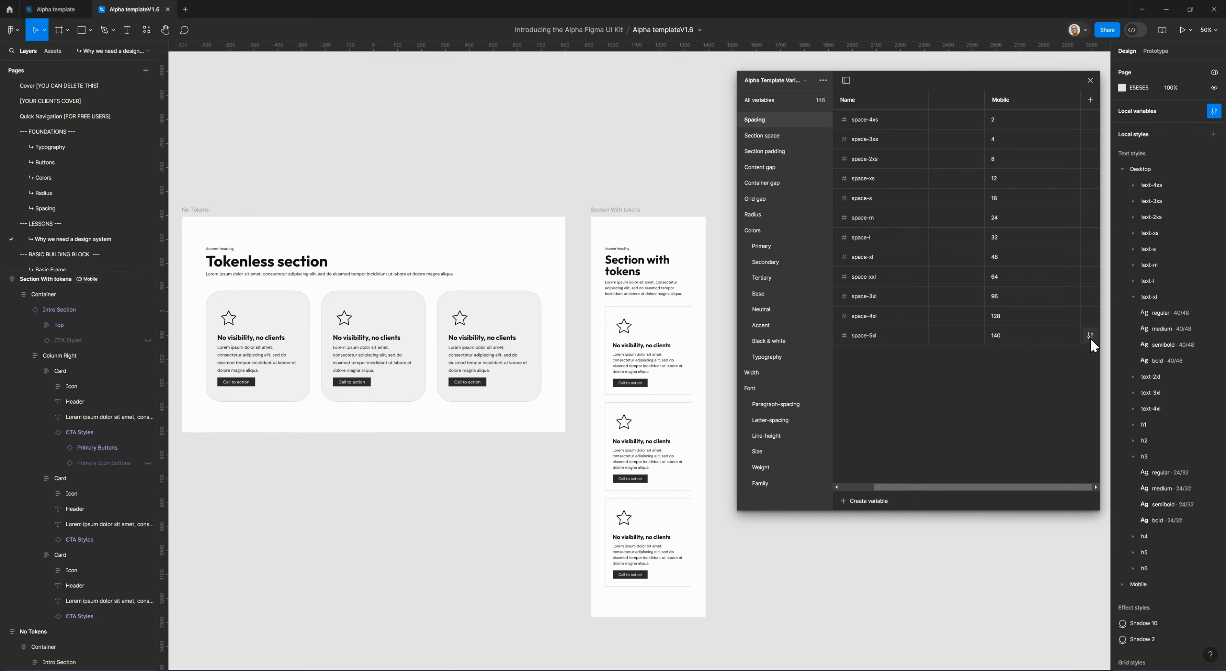
click(1090, 335)
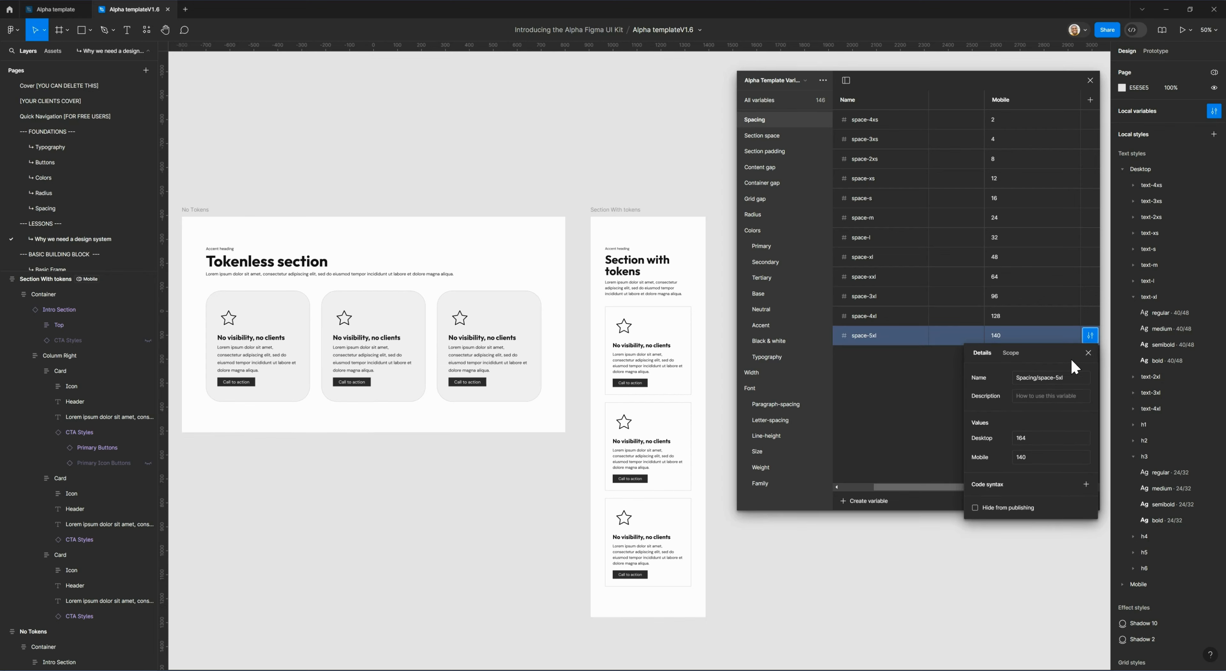
click(1010, 354)
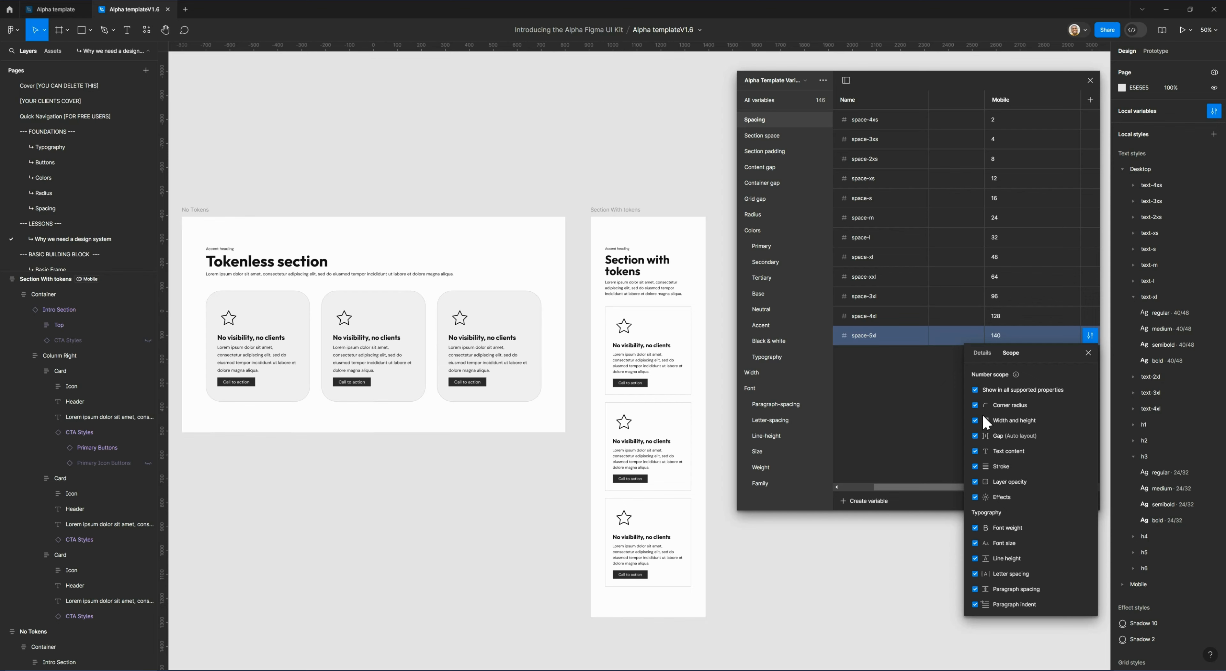
click(974, 390)
click(1090, 315)
click(988, 416)
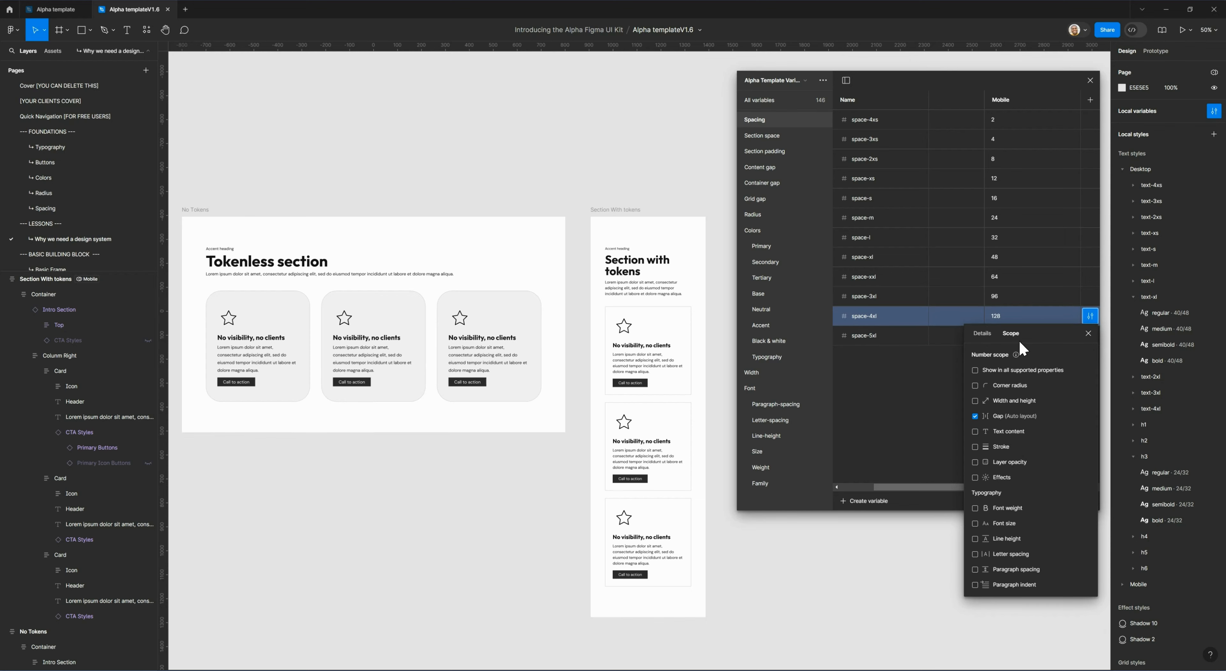
click(1090, 296)
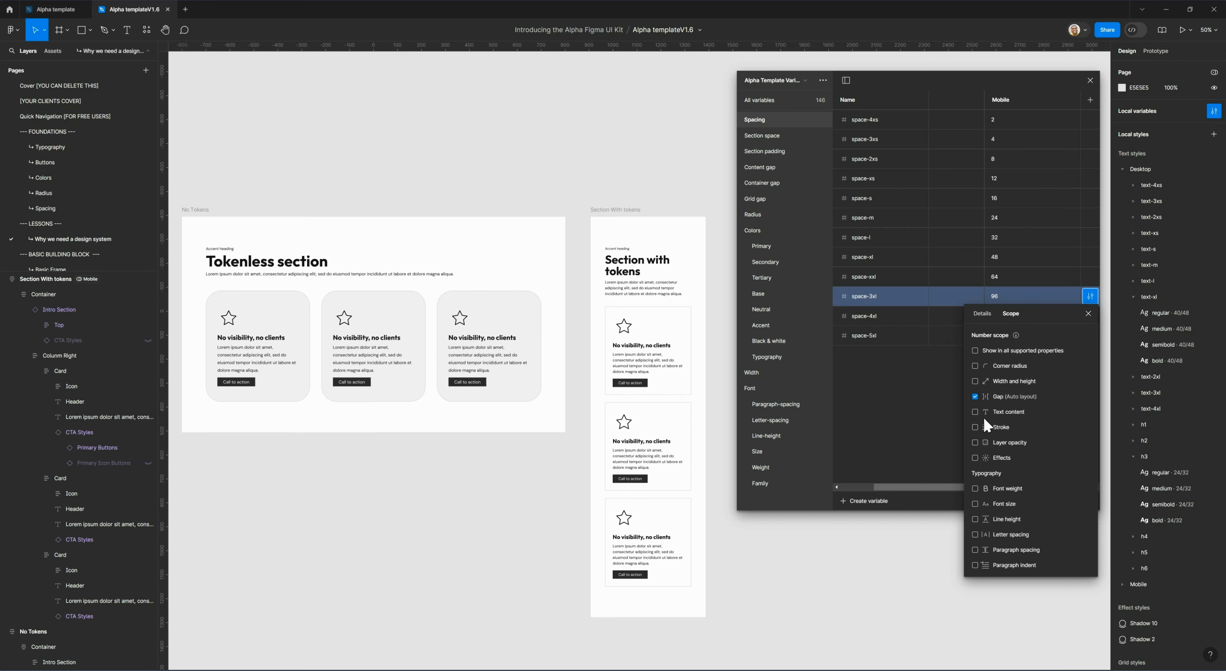
click(910, 445)
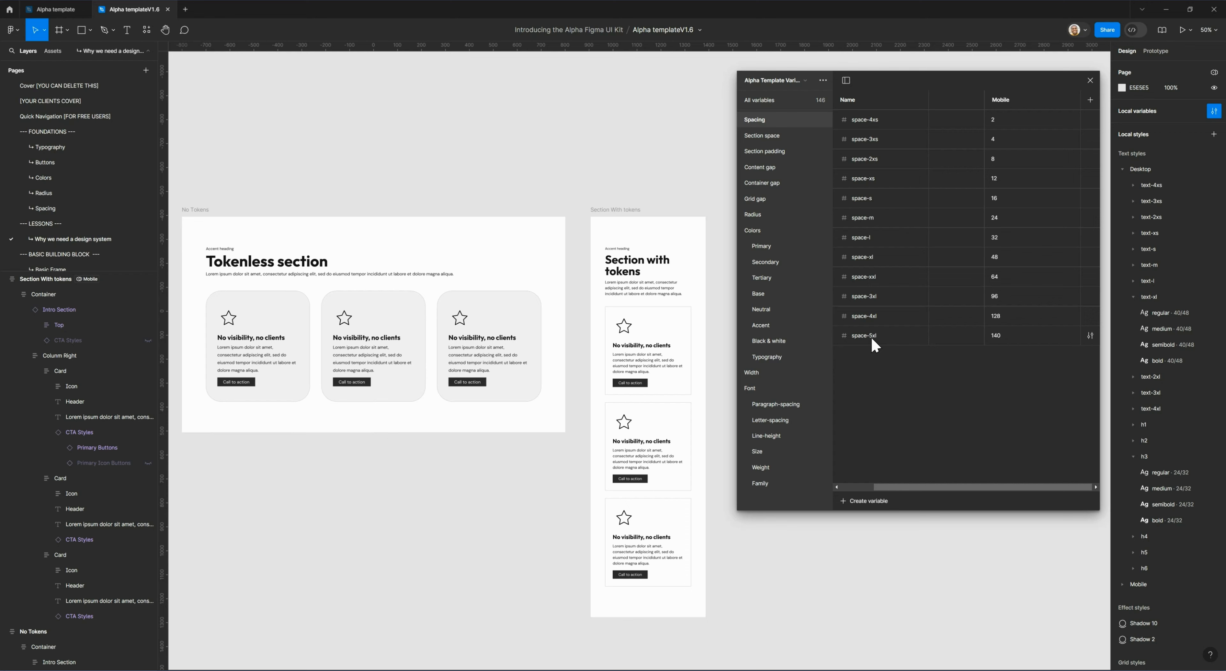
Close the variables window and switch the Section With tokens frame's Alpha Template Variables mode to Desktop.
click(621, 211)
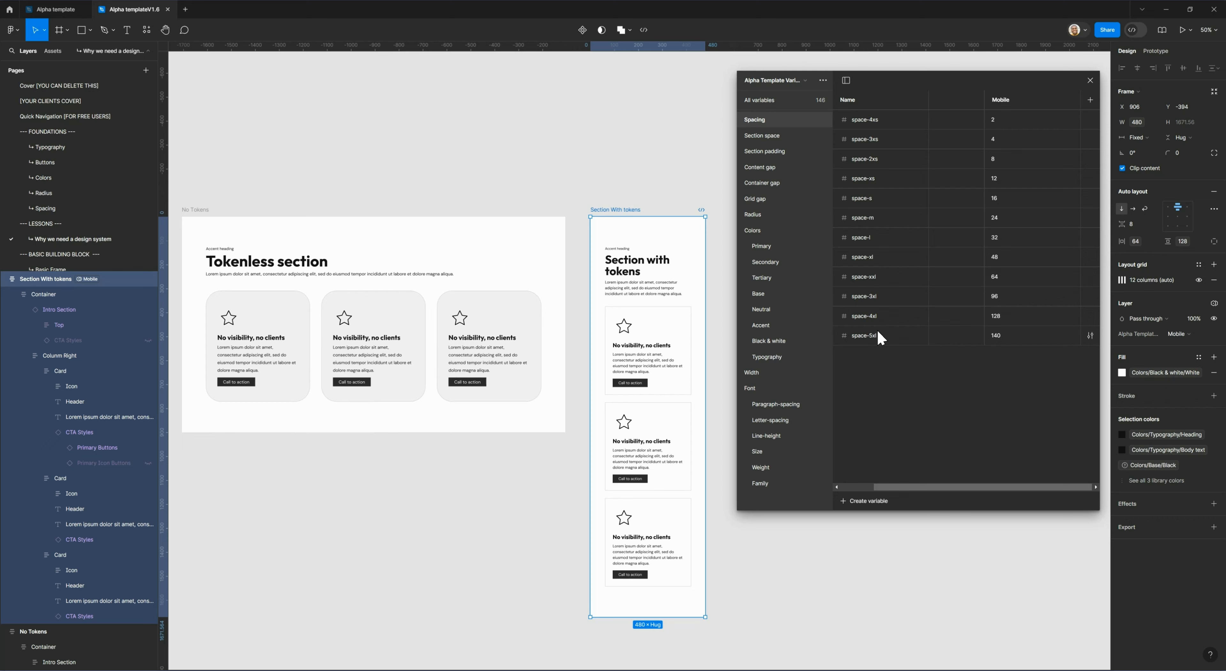
click(1091, 80)
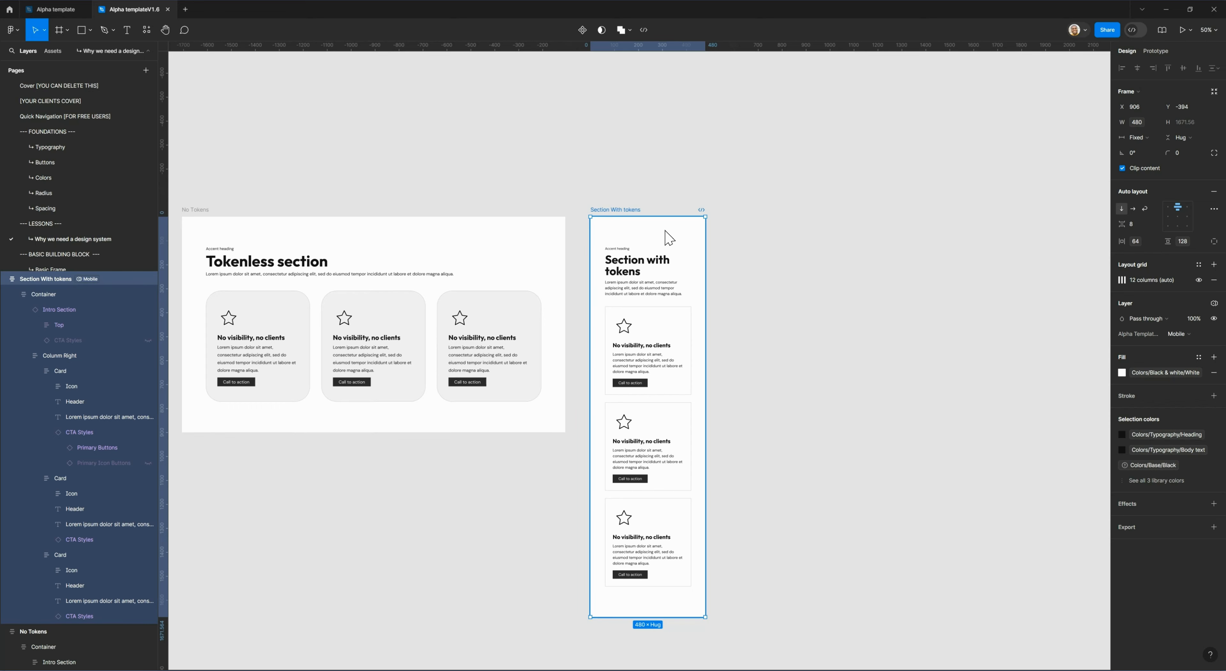
click(1214, 303)
mouse_move(1166, 334)
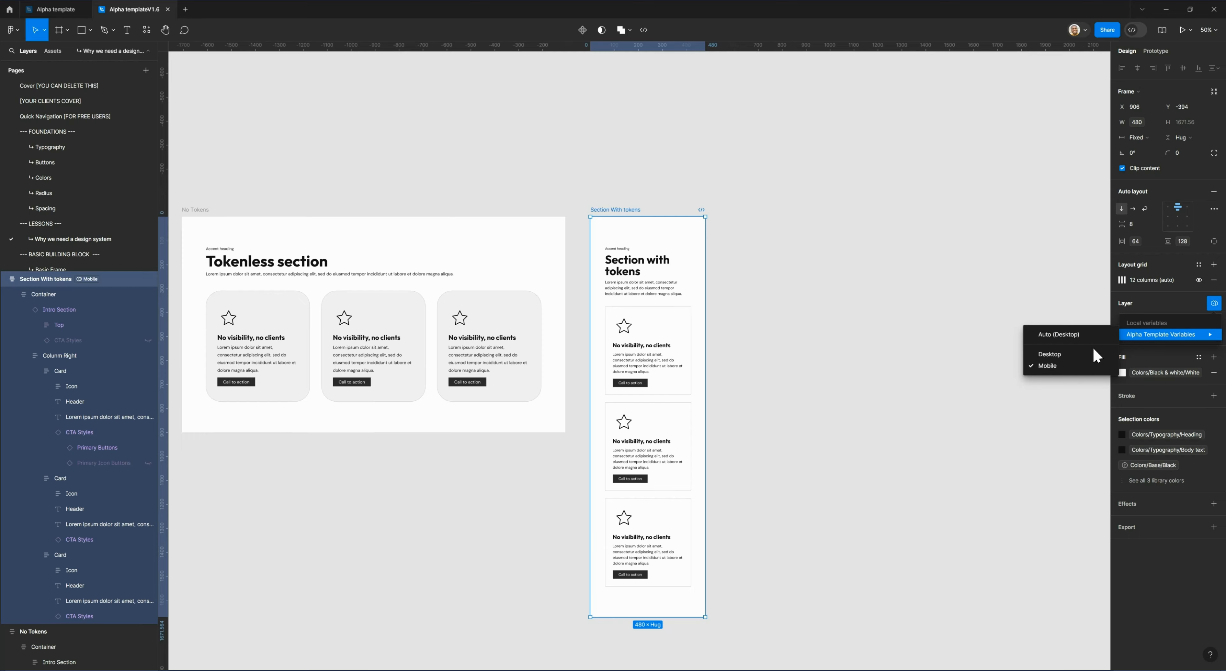
key(Return)
Set the Device property of the Intro Section in the section with tokens to Desktop and its card row to horizontal auto layout.
click(744, 274)
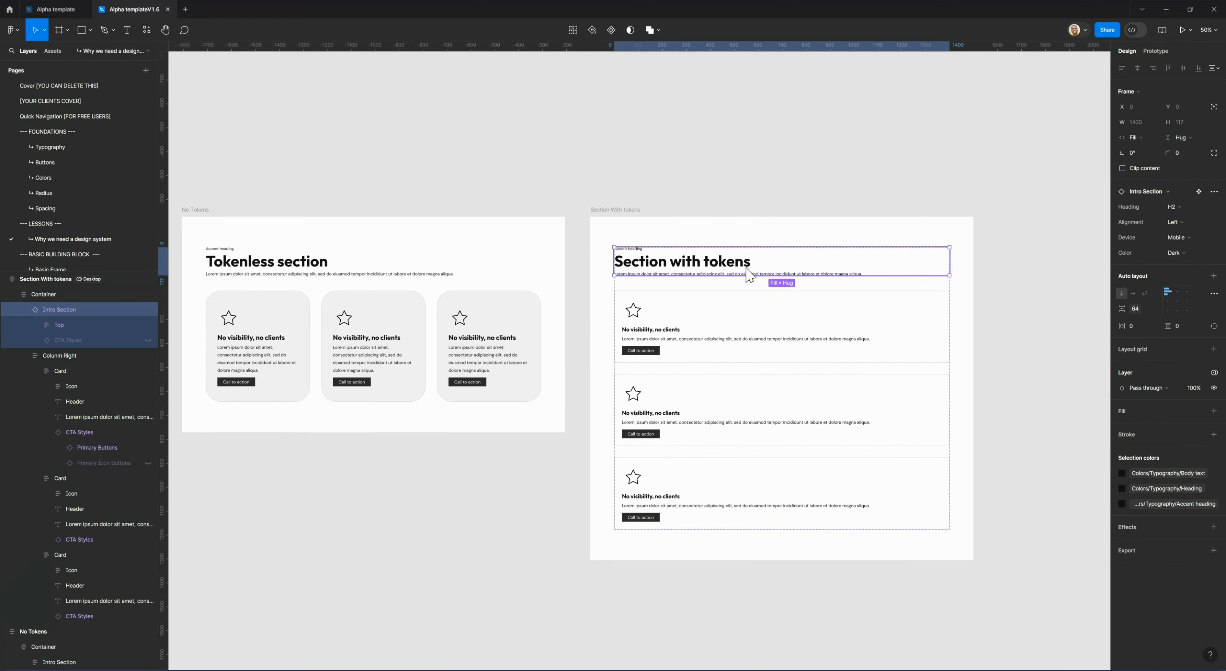
click(1178, 247)
click(1179, 240)
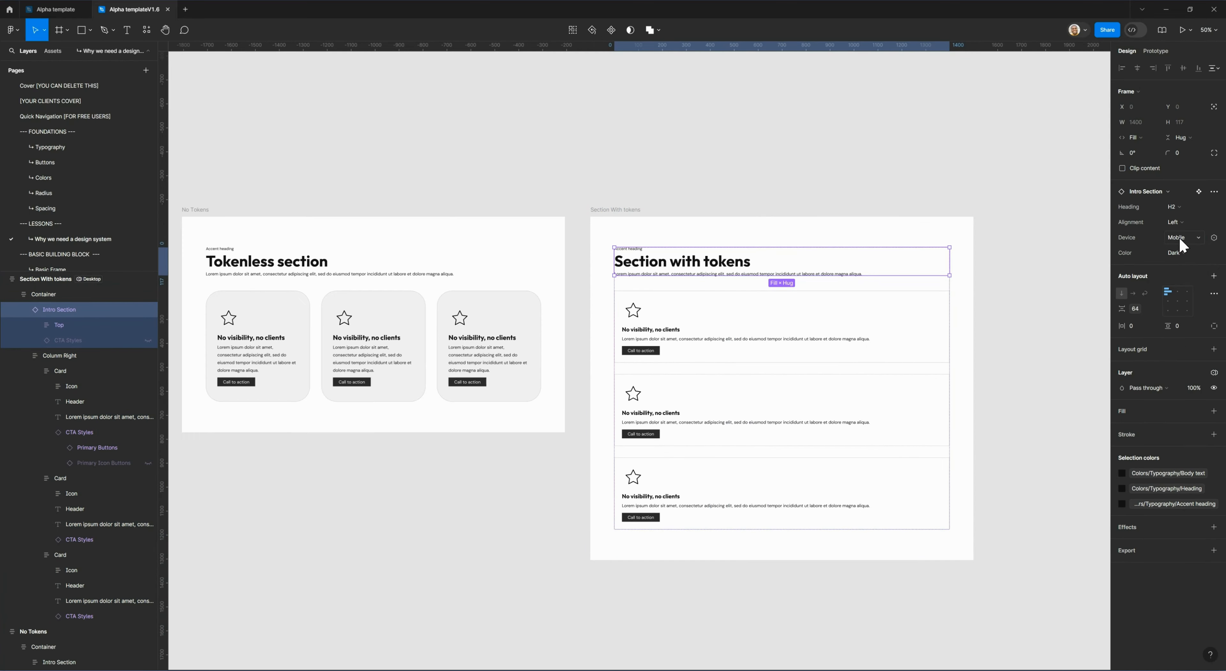
click(1173, 239)
click(1174, 248)
click(719, 344)
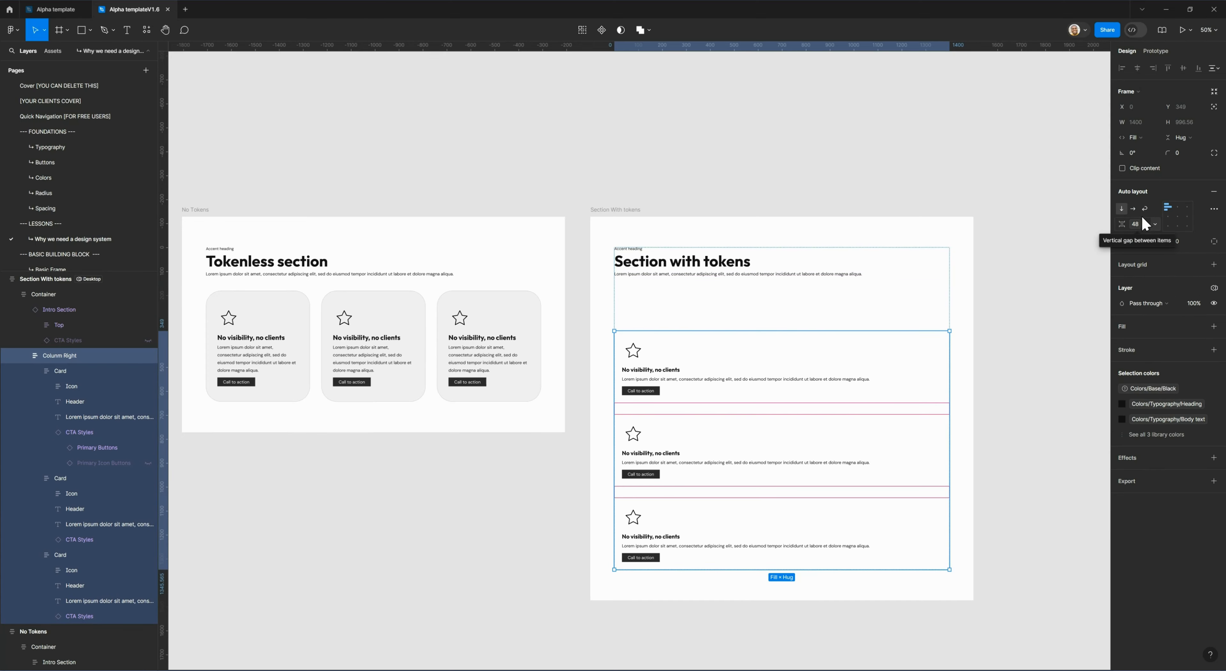
click(1133, 208)
Apply the space-5xl variable as the vertical gap of the Container in the section with tokens.
click(726, 285)
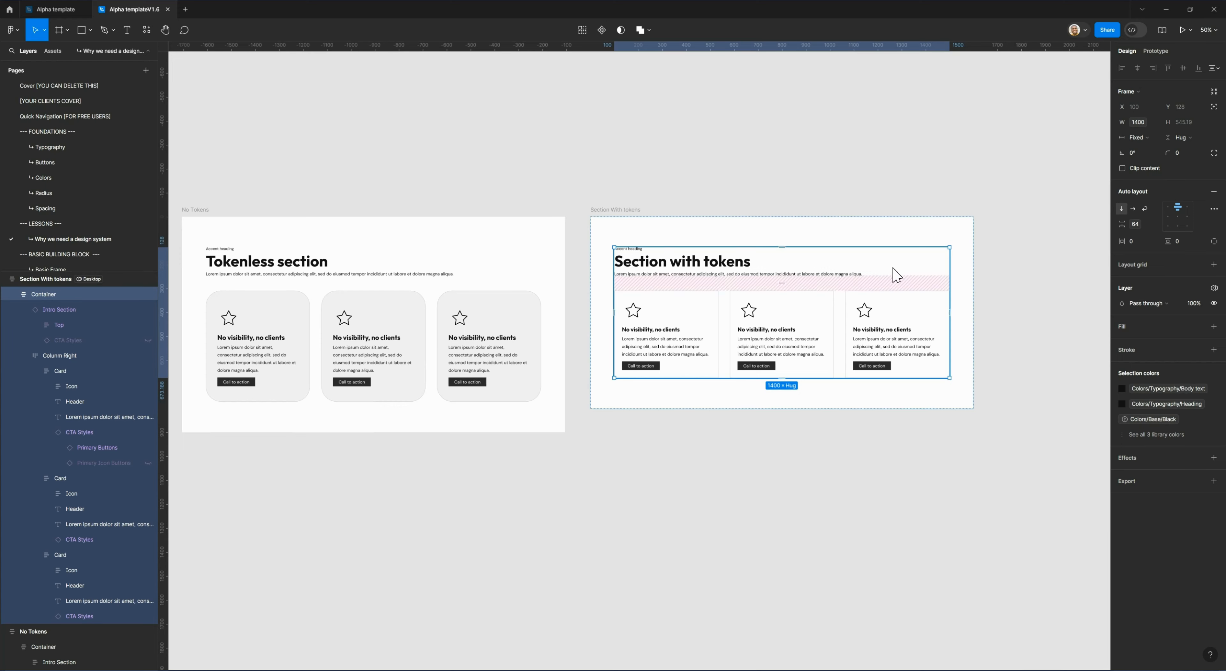
click(1135, 224)
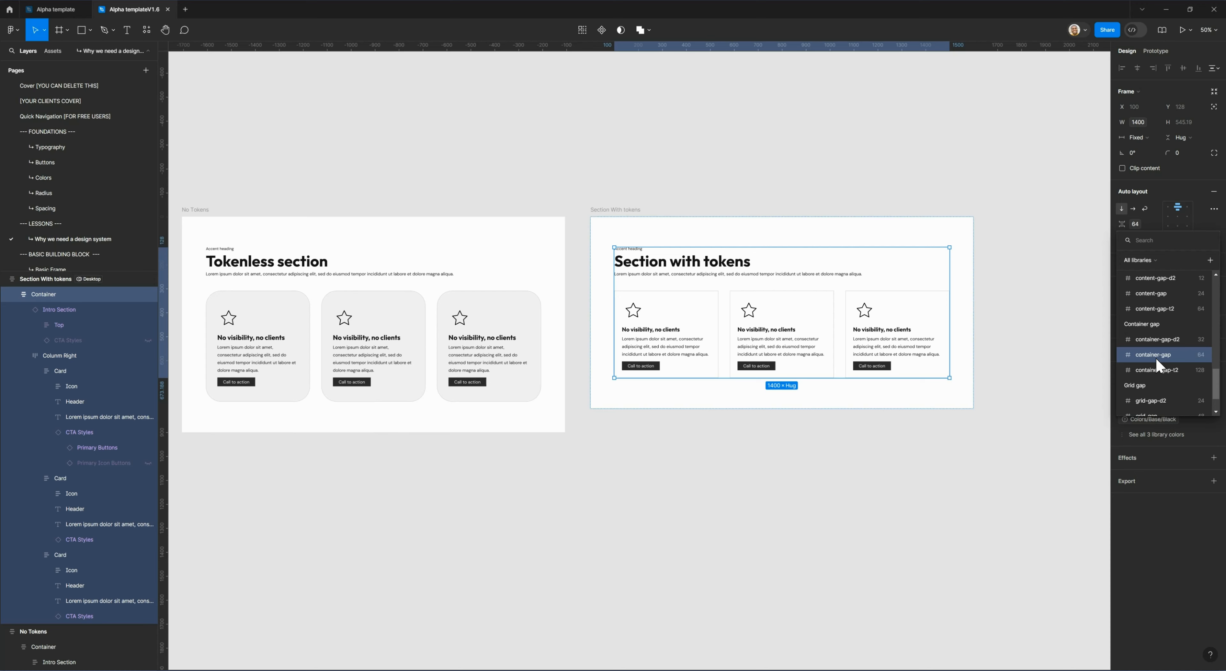
scroll(1156, 366, up, 5)
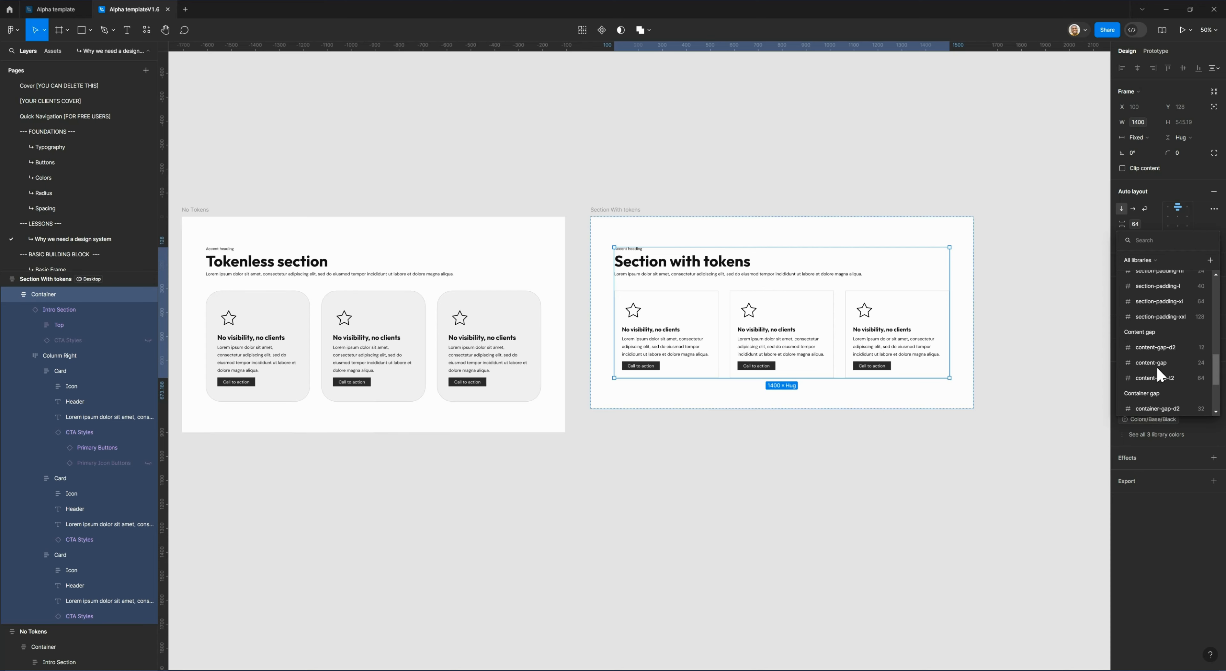
text(spac)
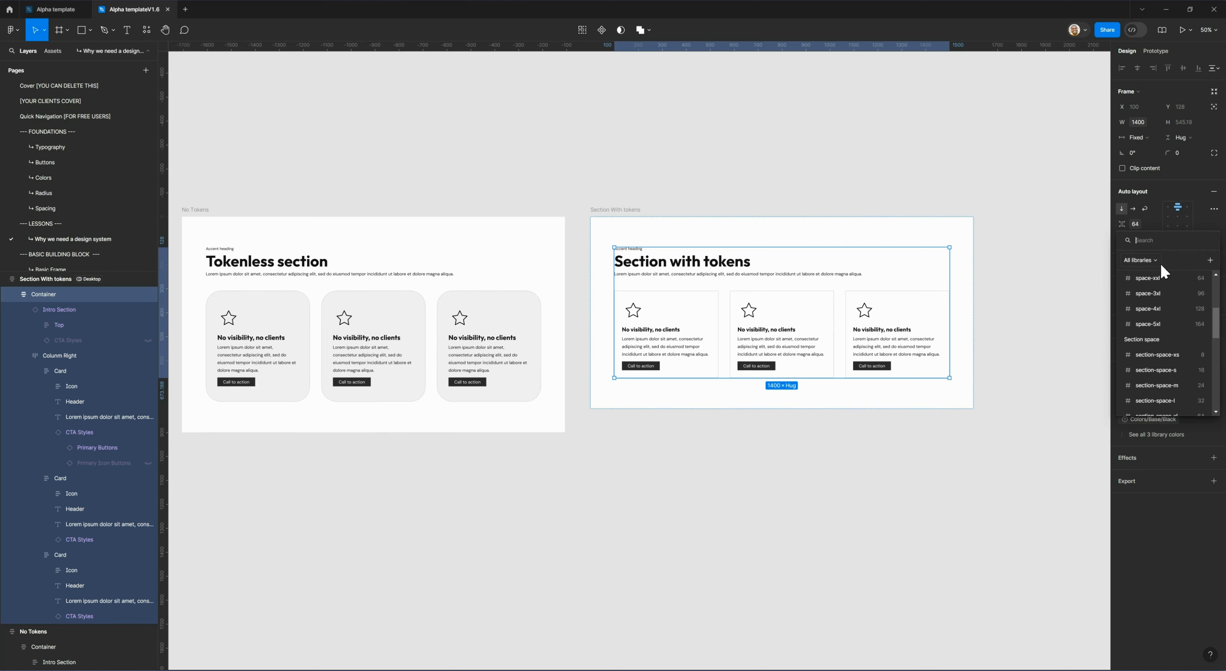
text(e)
scroll(1159, 364, down, 3)
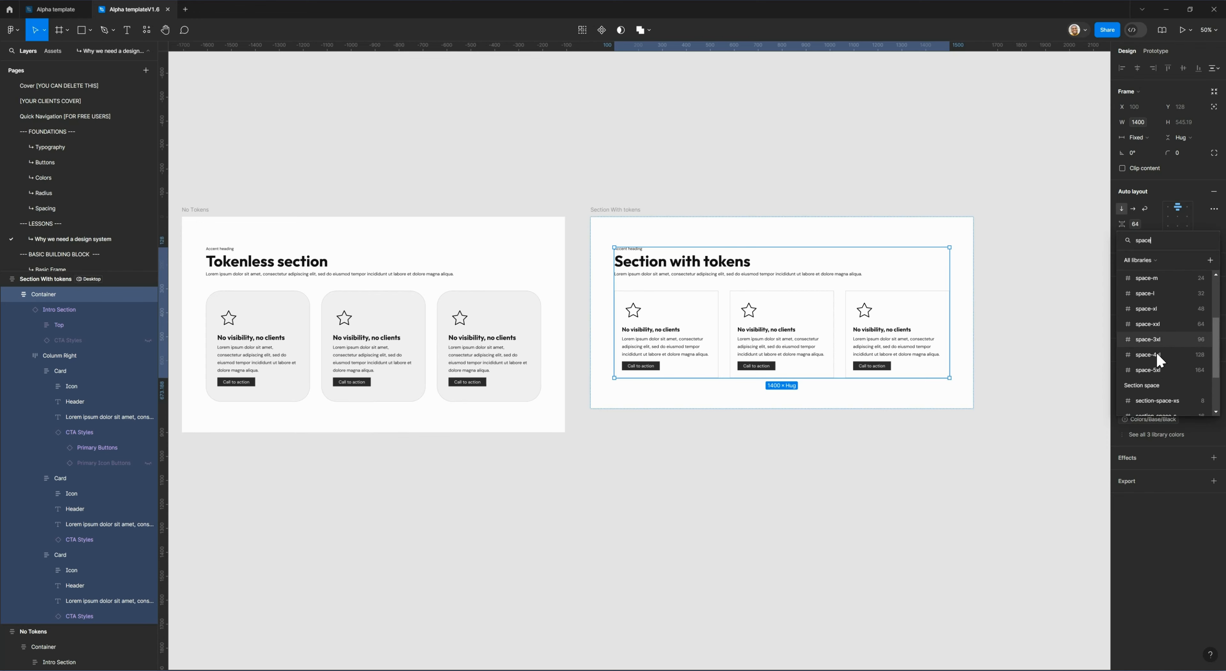
click(1158, 376)
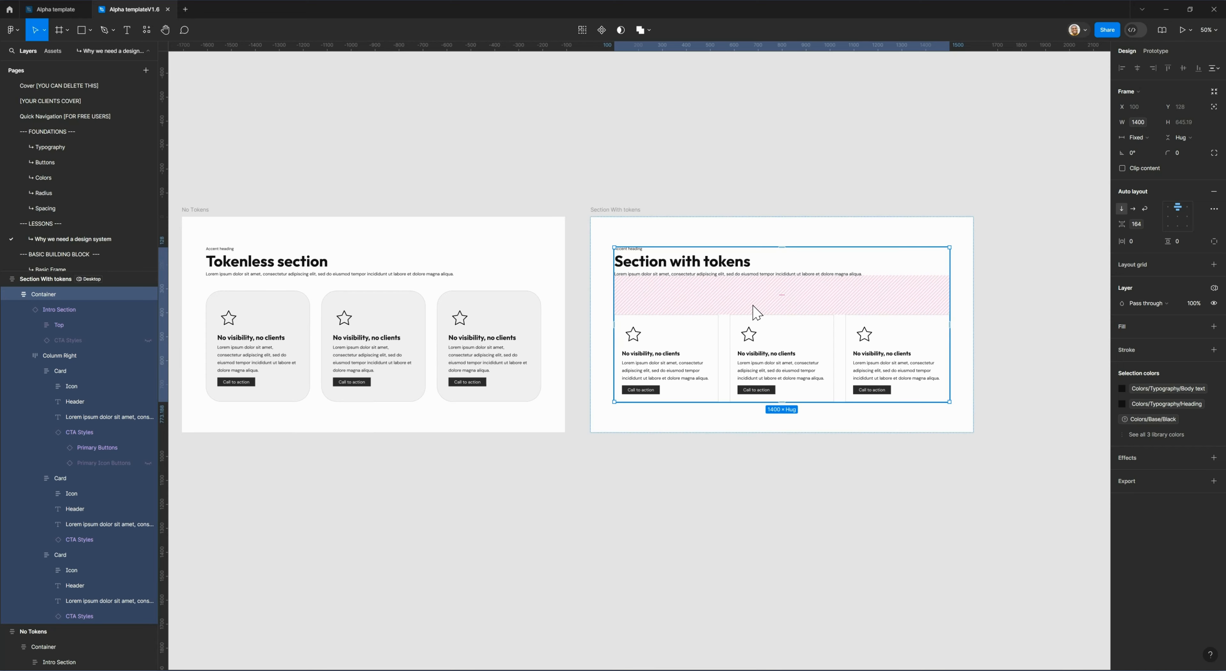
Open the local variables and review the Colors, Grid gap, Spacing and Content gap groups.
click(1083, 125)
click(1214, 111)
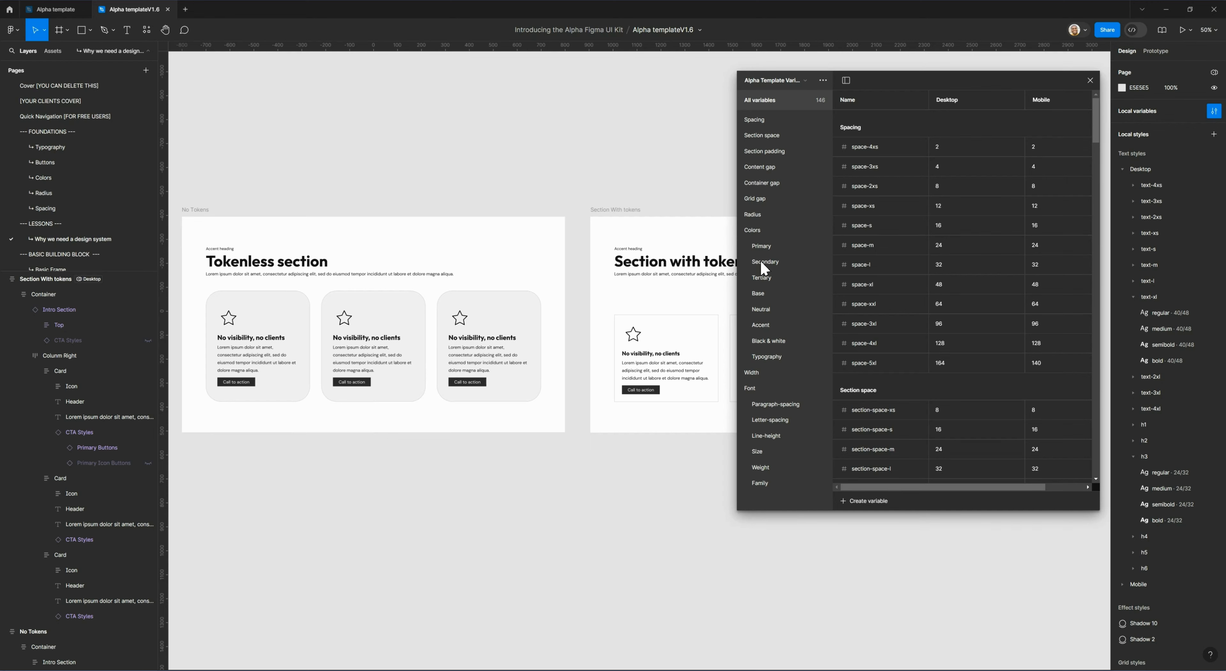
click(765, 232)
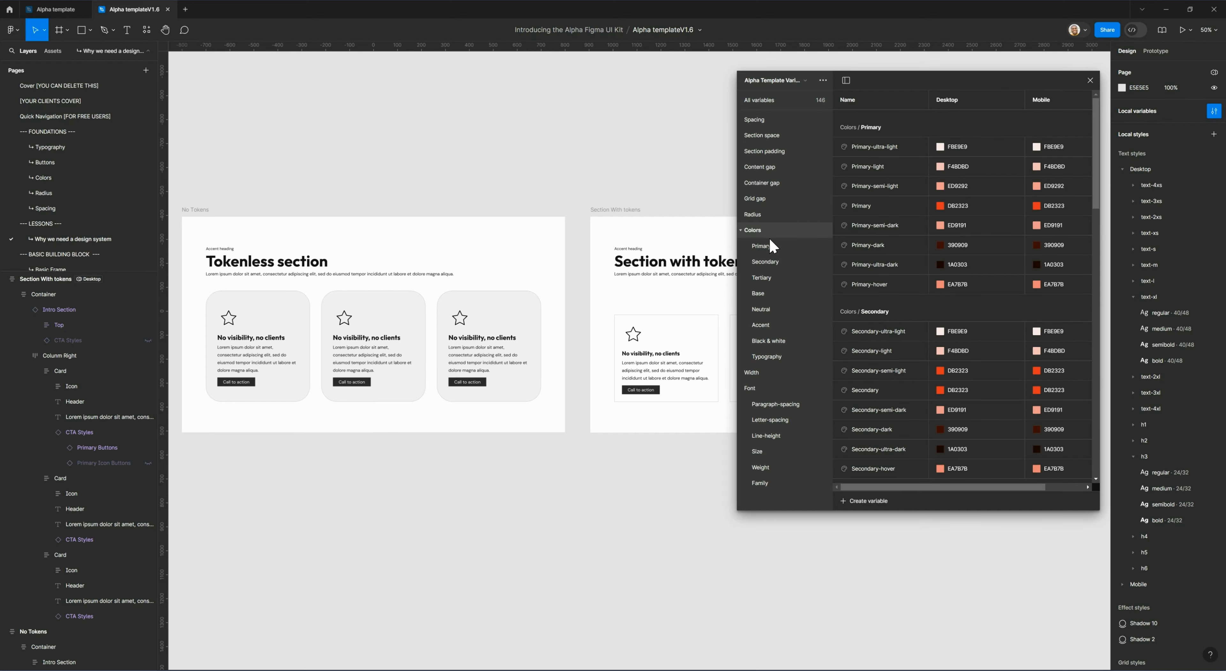
click(780, 199)
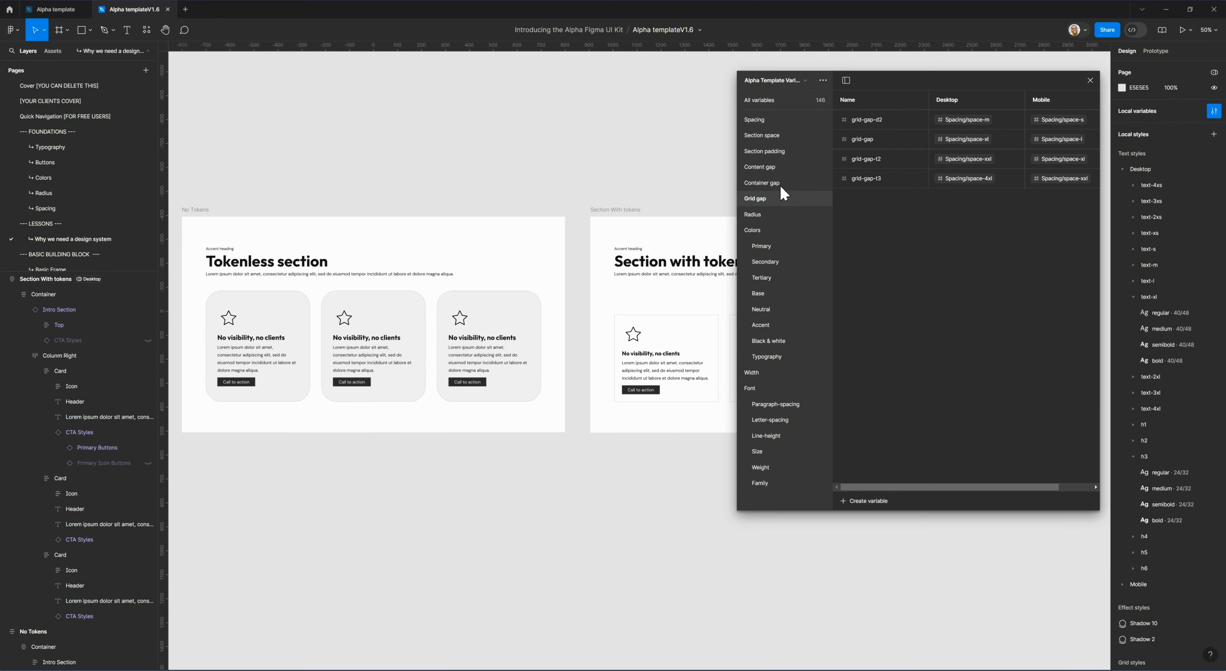
click(770, 125)
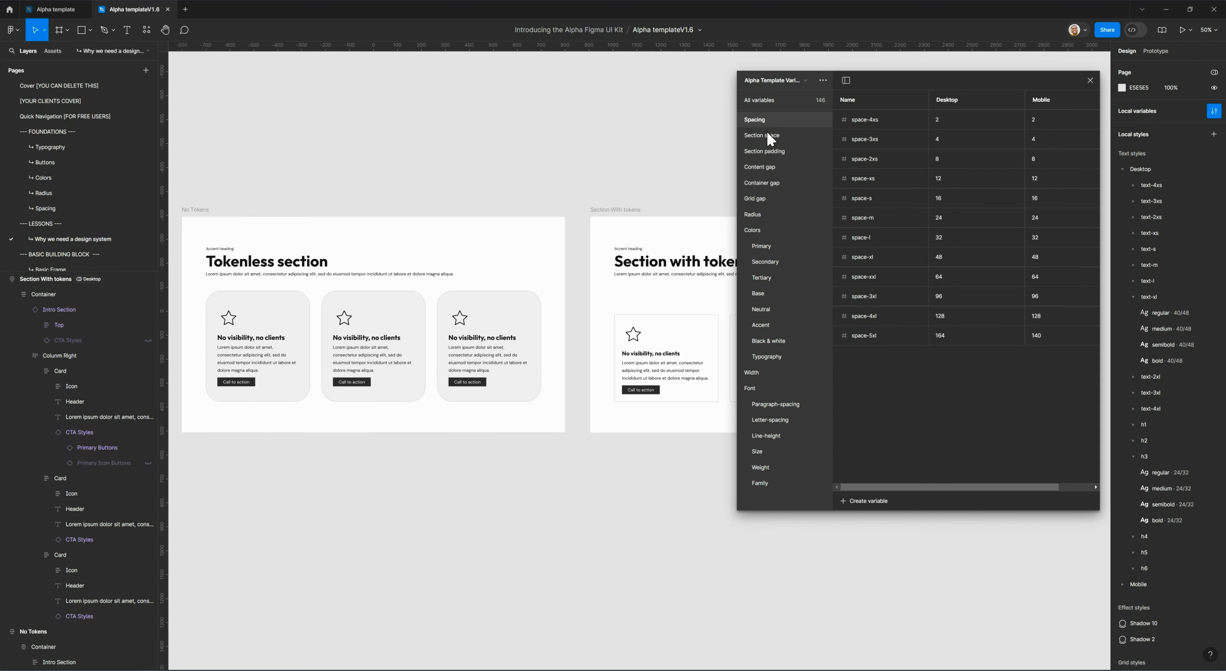
click(767, 170)
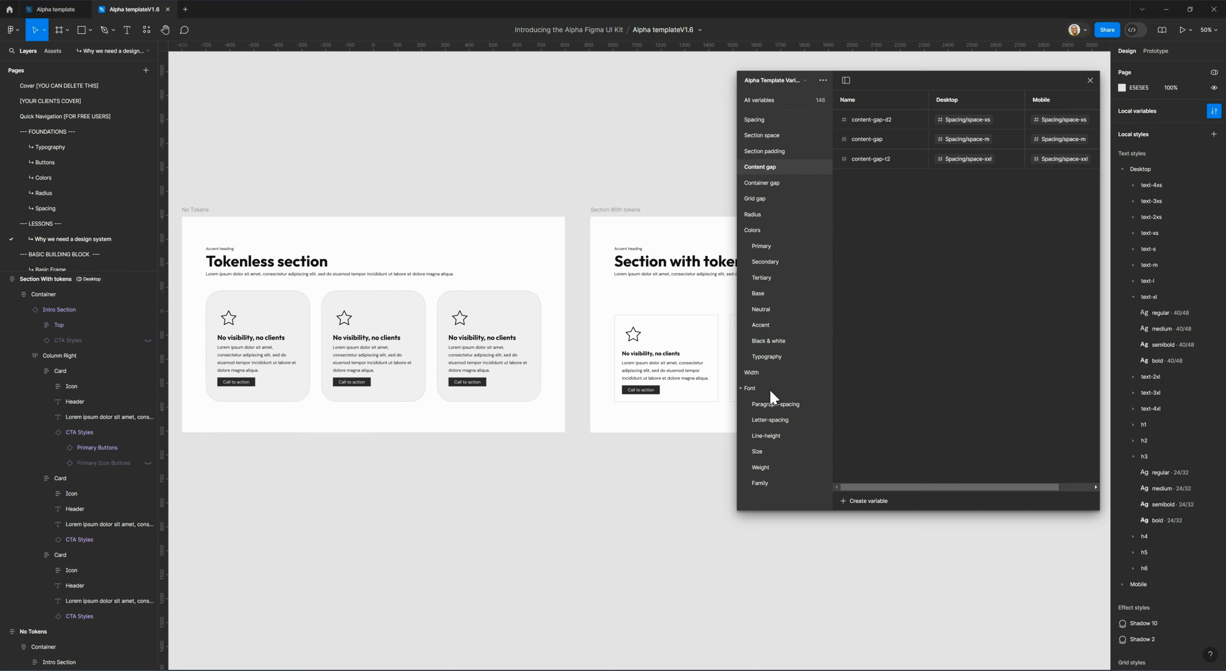
Review the Font variable groups for size, paragraph spacing, letter spacing, line height, weight and family, comparing them with the Spacing group.
click(770, 451)
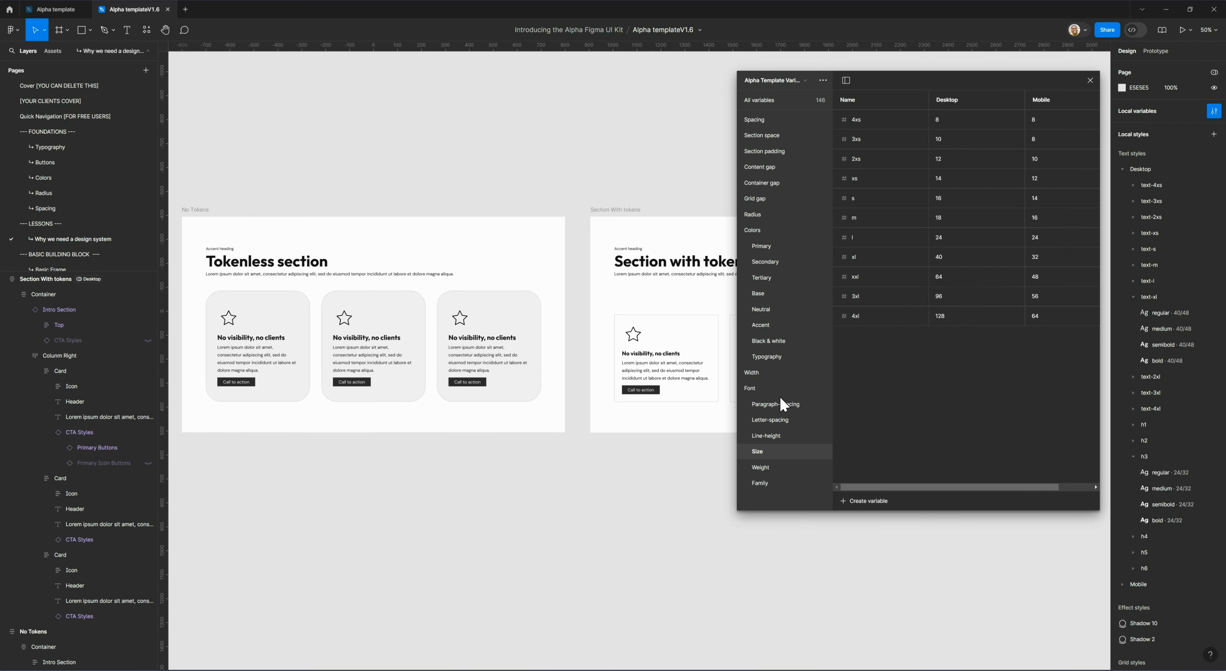
click(788, 404)
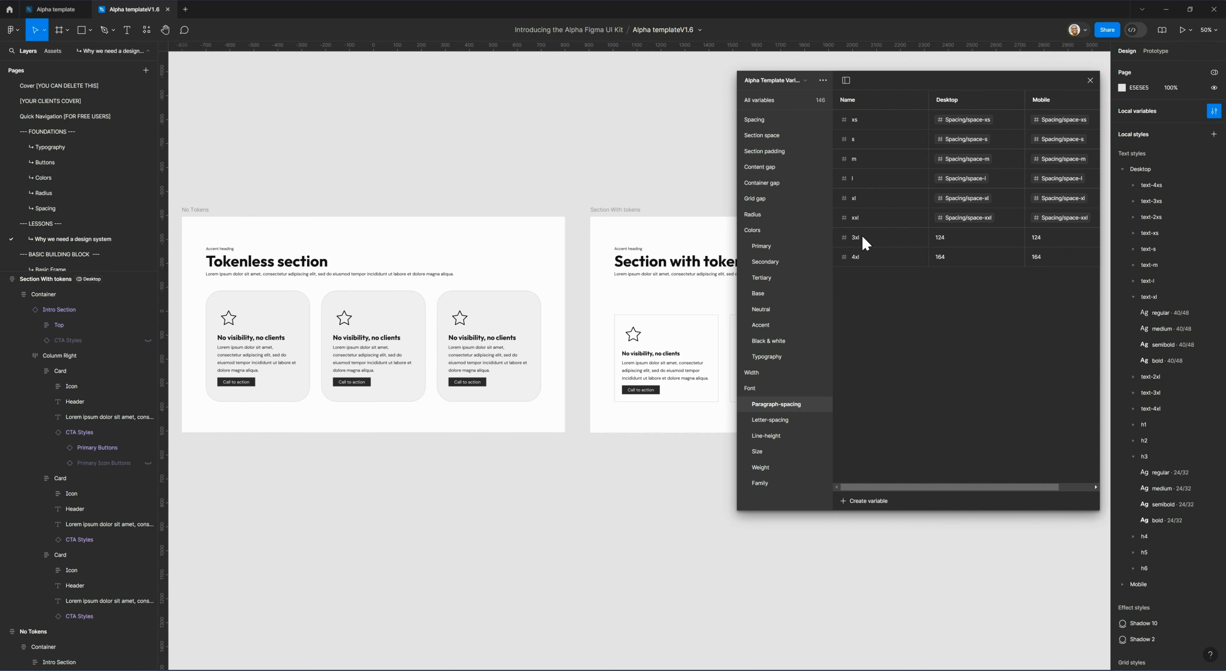
click(768, 125)
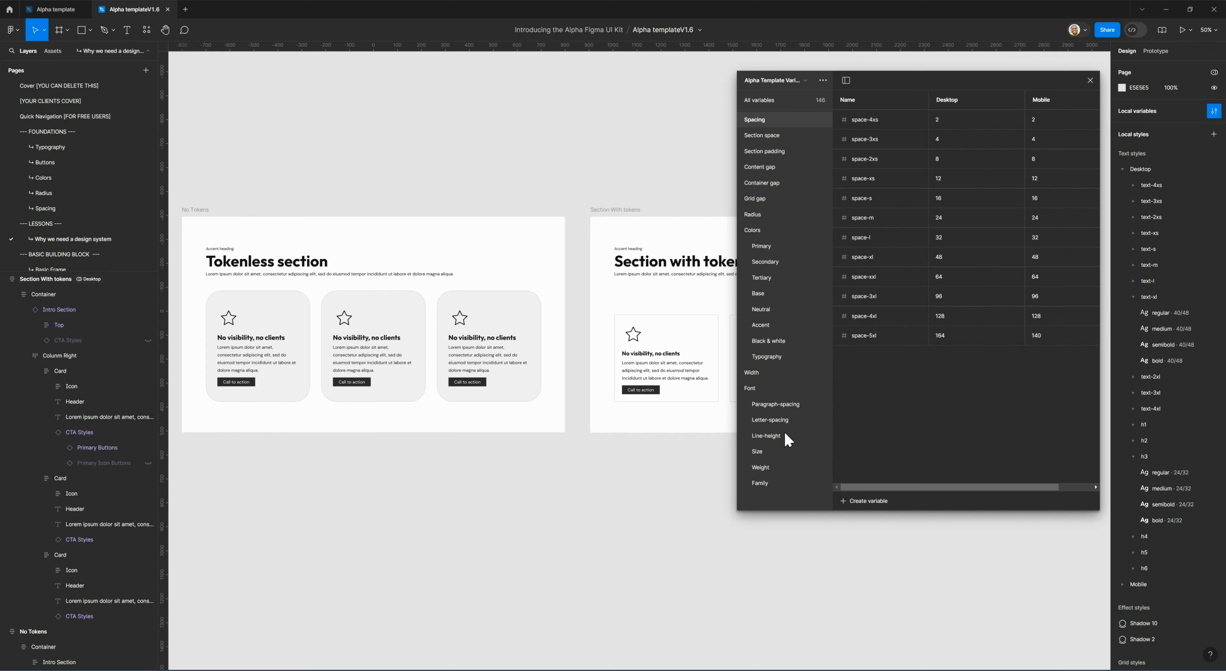
click(776, 404)
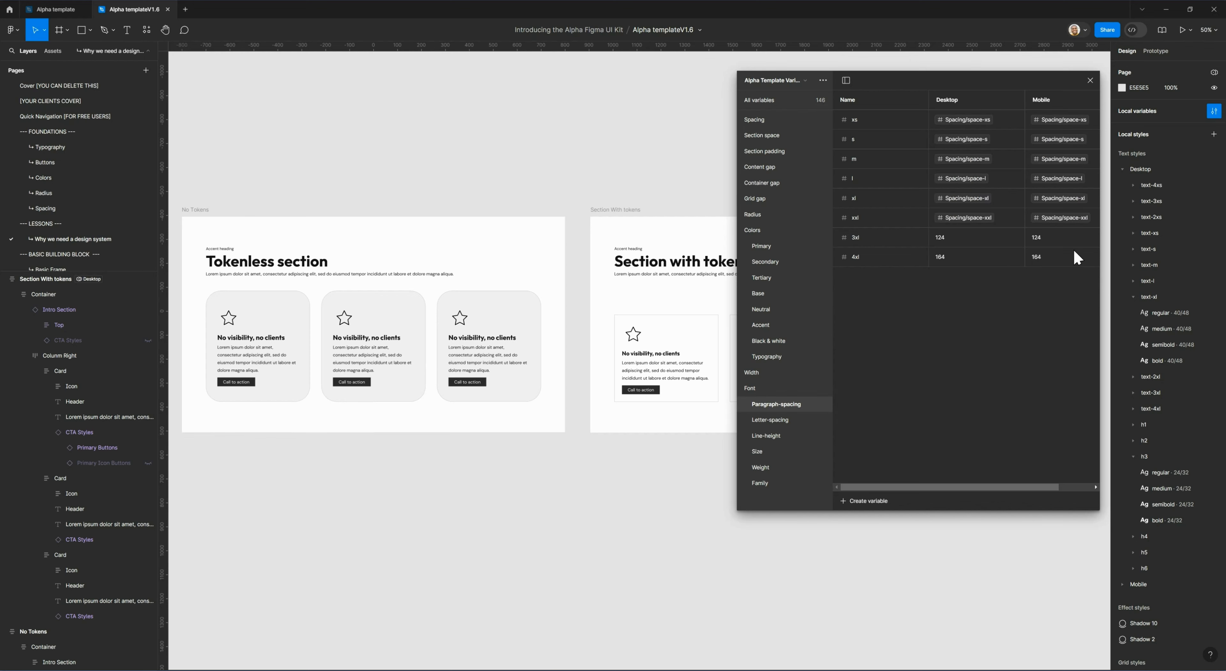
click(781, 421)
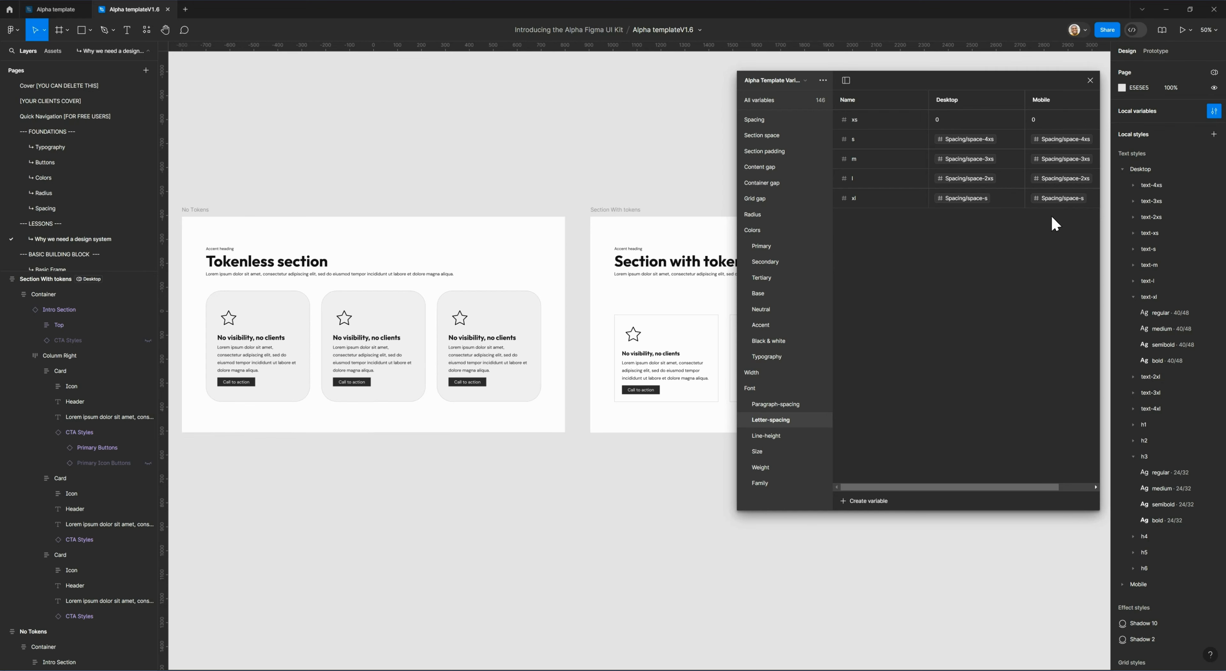
click(780, 437)
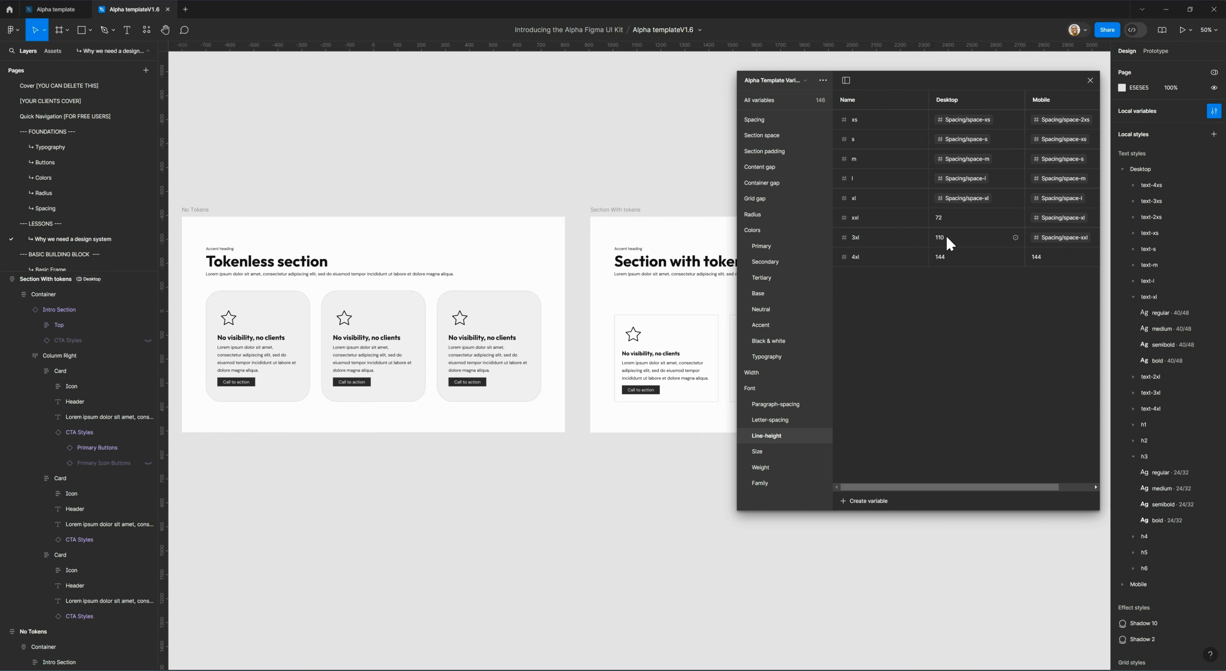
click(775, 451)
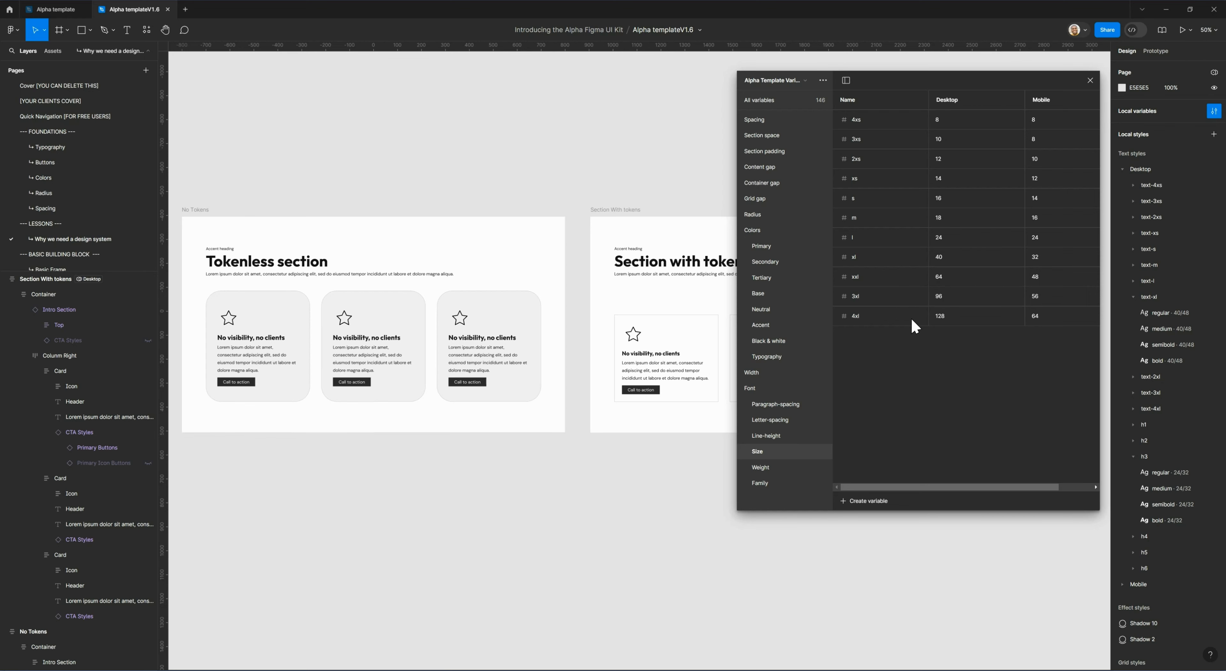
click(772, 471)
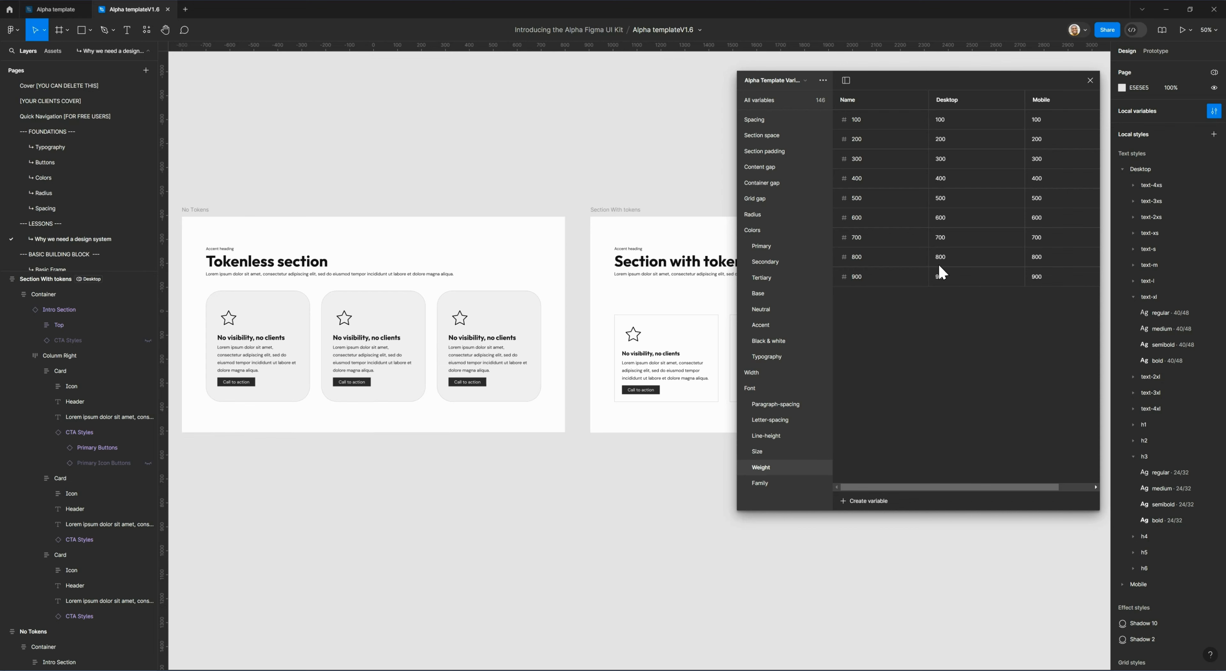
click(779, 482)
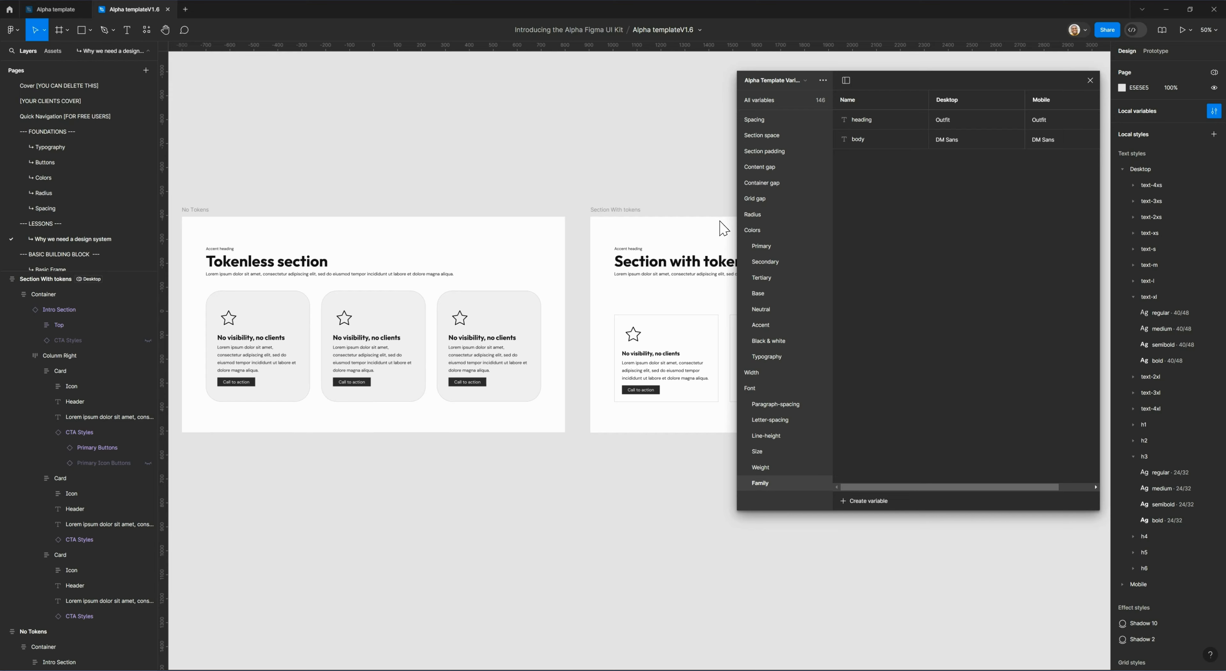
Set the Desktop value of the heading font family variable to Figtree.
scroll(692, 183, right, 5)
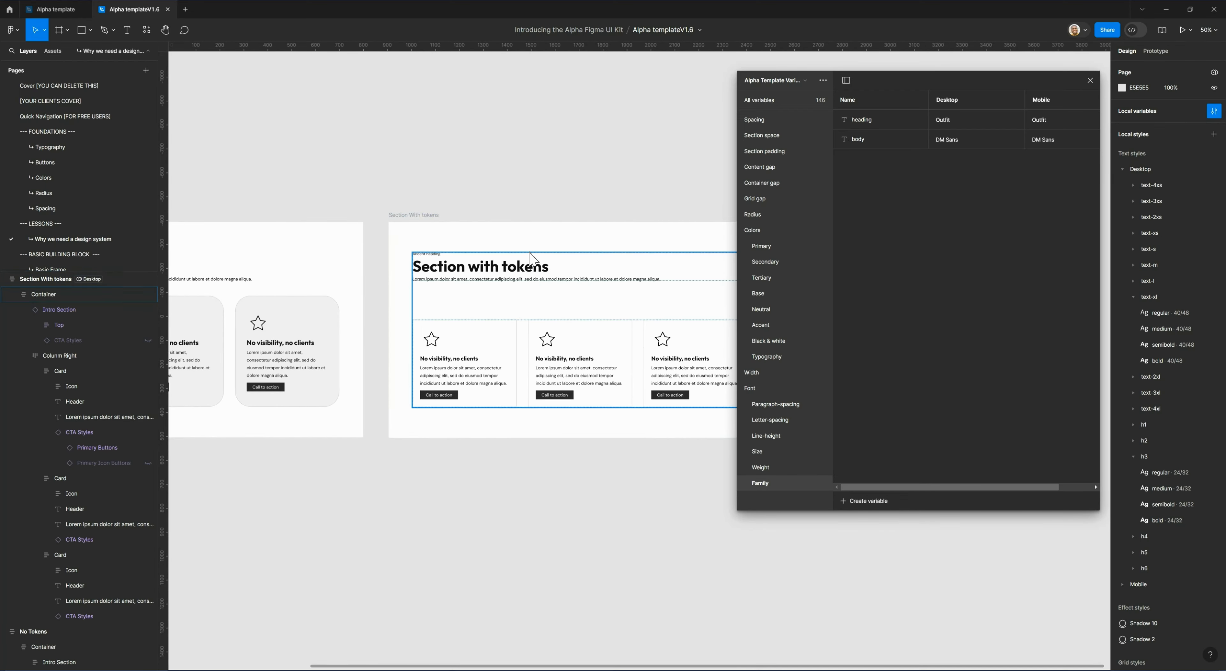
click(946, 124)
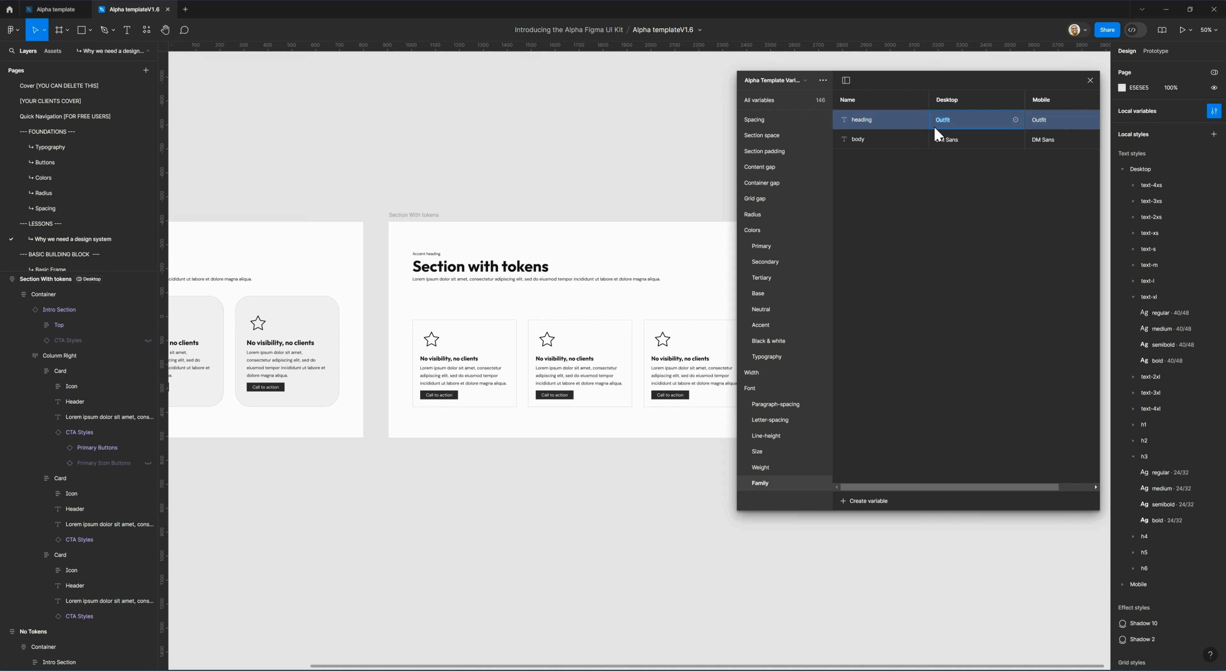
text(Arial)
text(F)
text(igtree)
key(Return)
Drill into the Intro Section of the section with tokens and inspect the font of its heading.
click(471, 315)
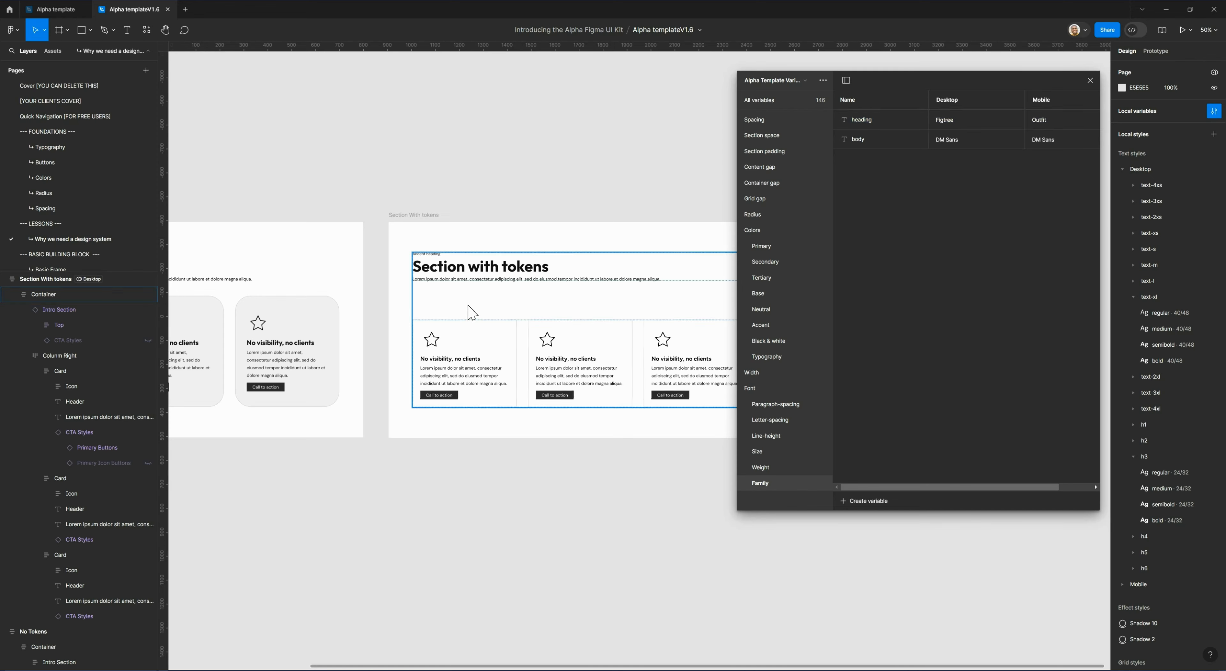
click(412, 312)
click(520, 277)
click(520, 277)
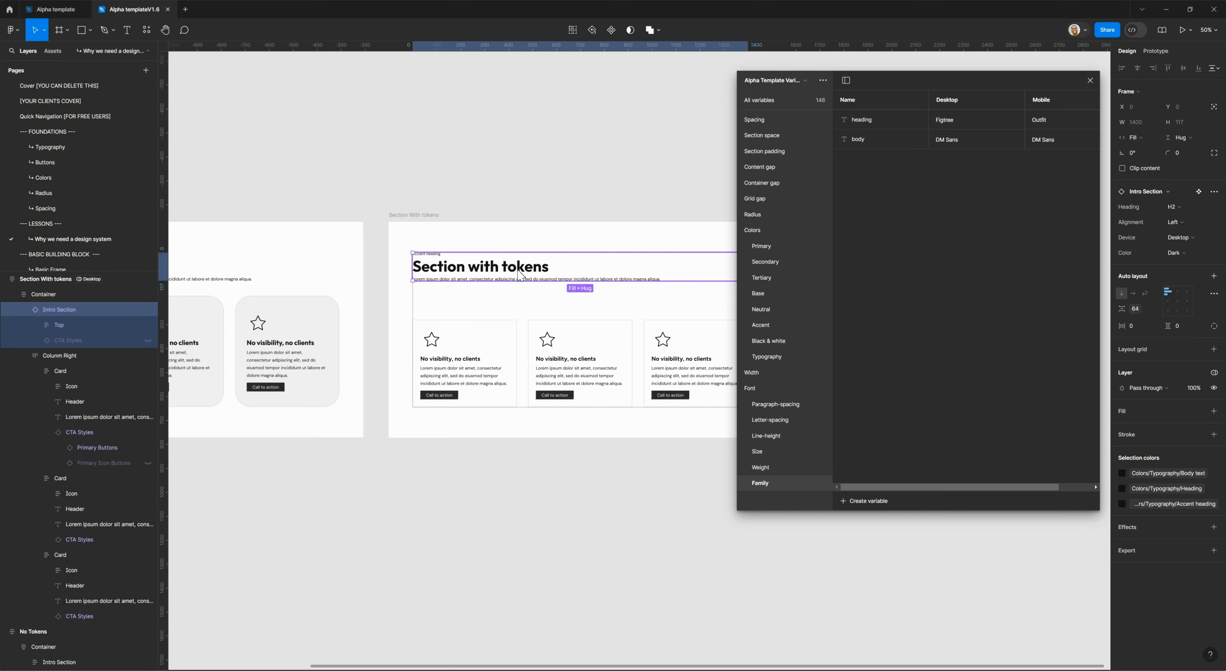
click(521, 276)
click(521, 276)
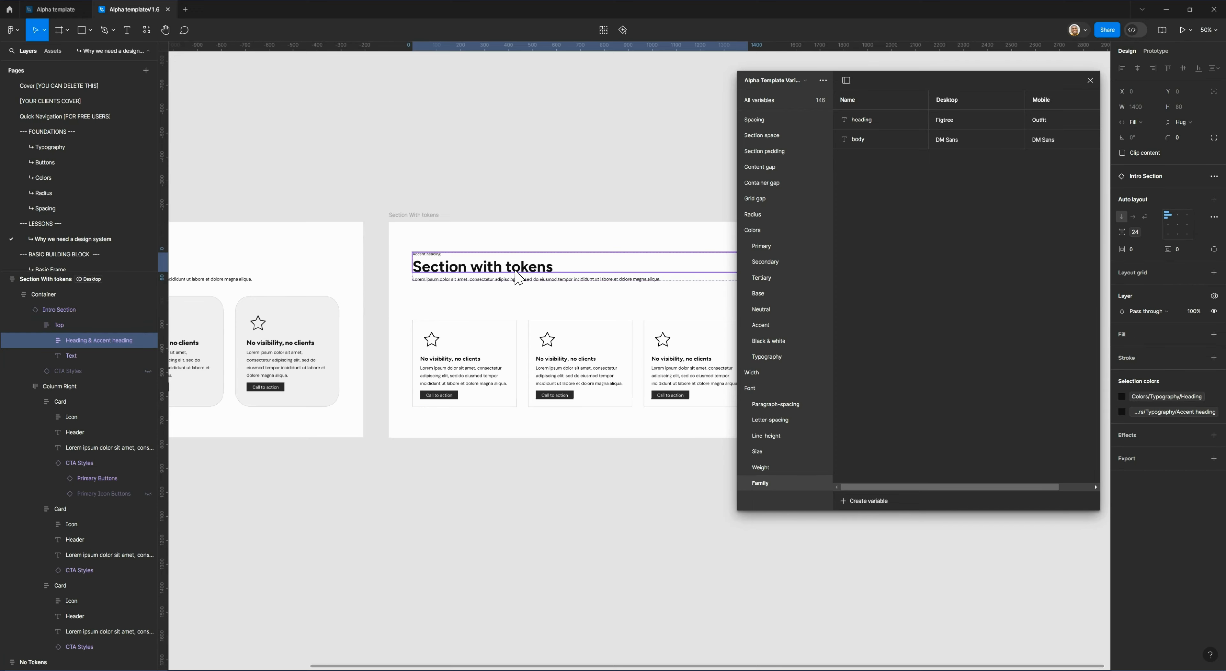
double_click(457, 269)
click(530, 303)
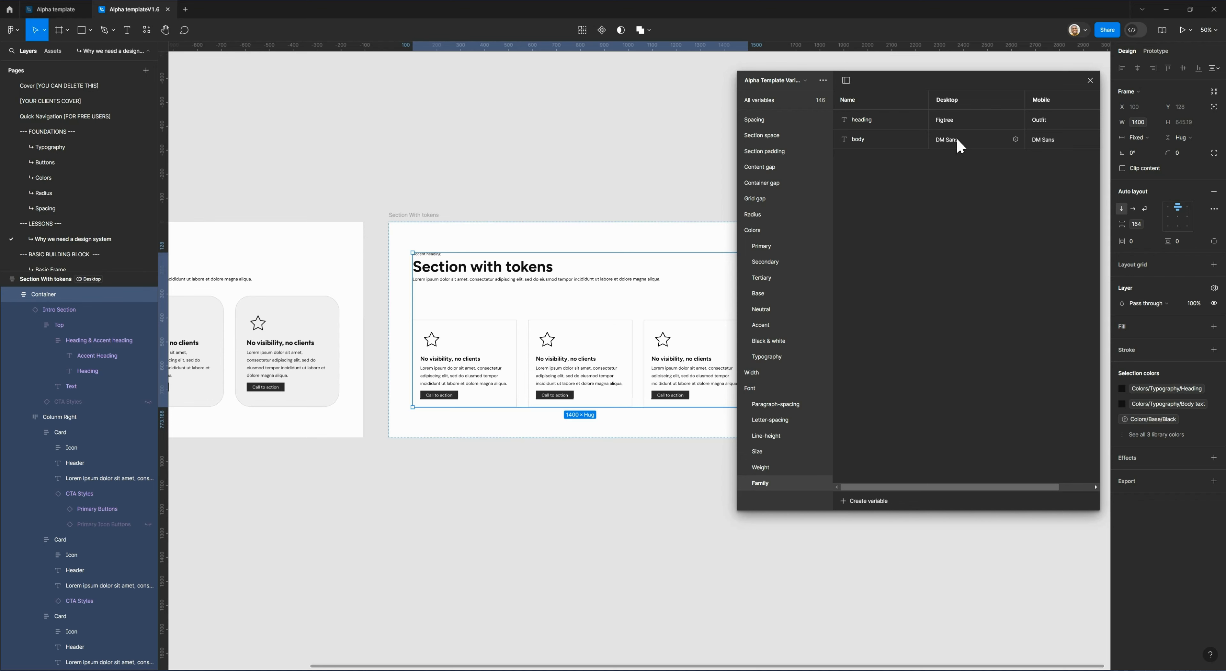
Set the Desktop value of the heading font family variable to Outfit and close the variables window.
double_click(961, 121)
text(Out)
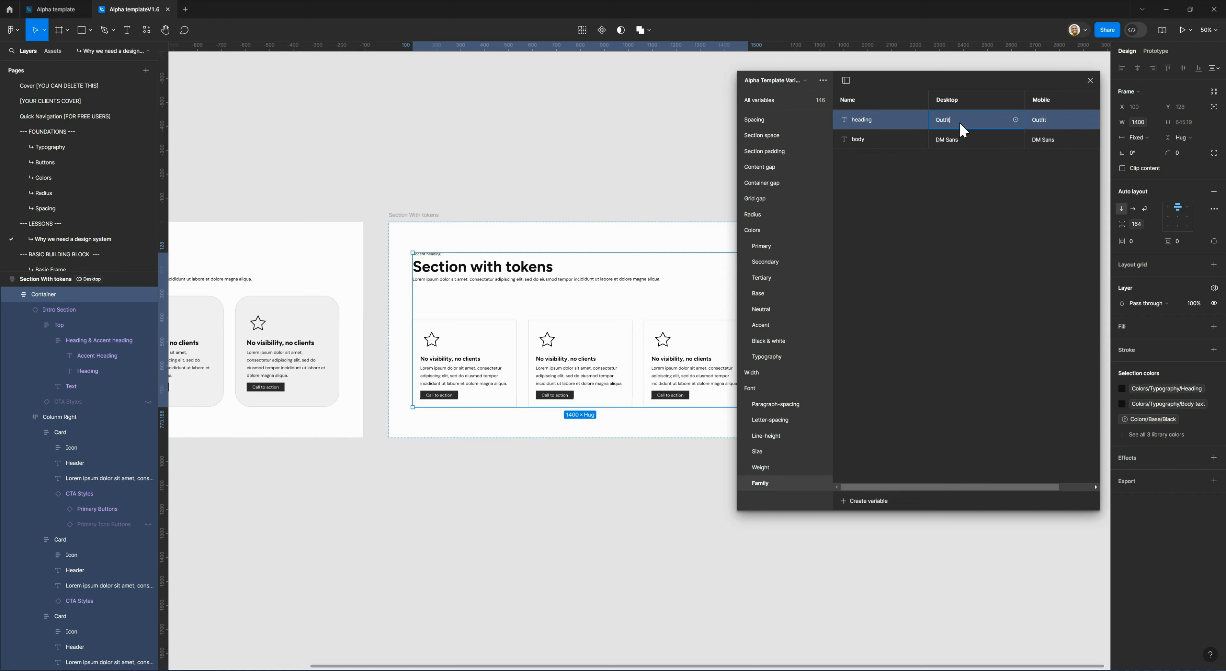
text(fit)
key(Return)
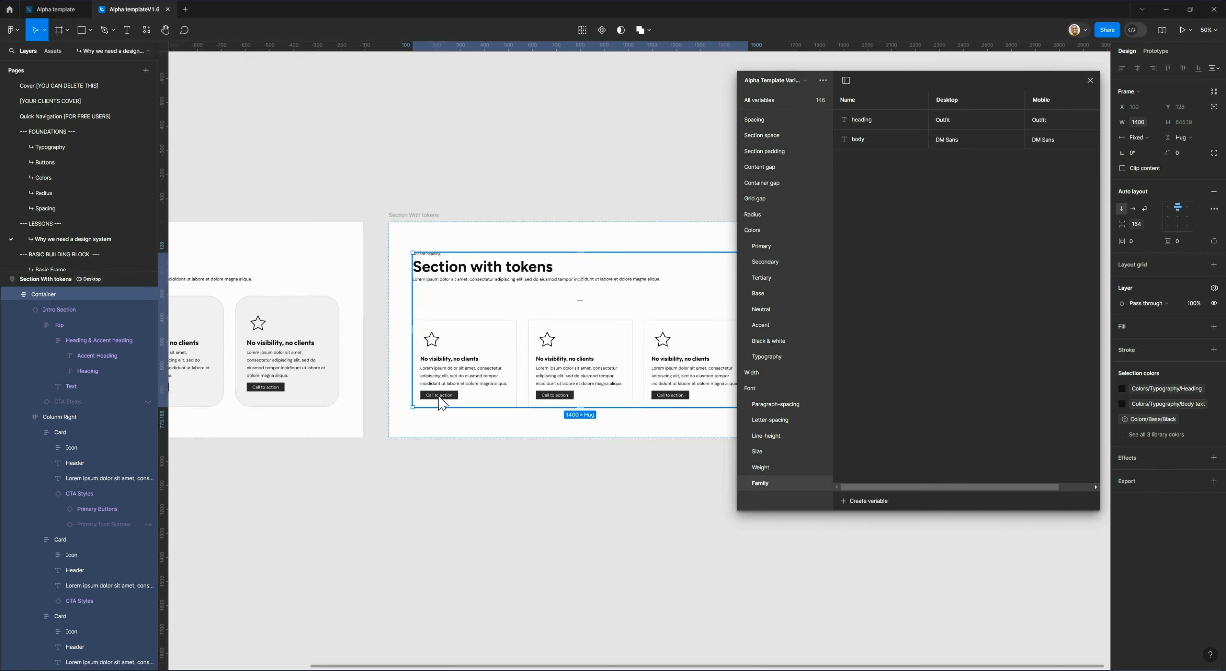
click(1089, 82)
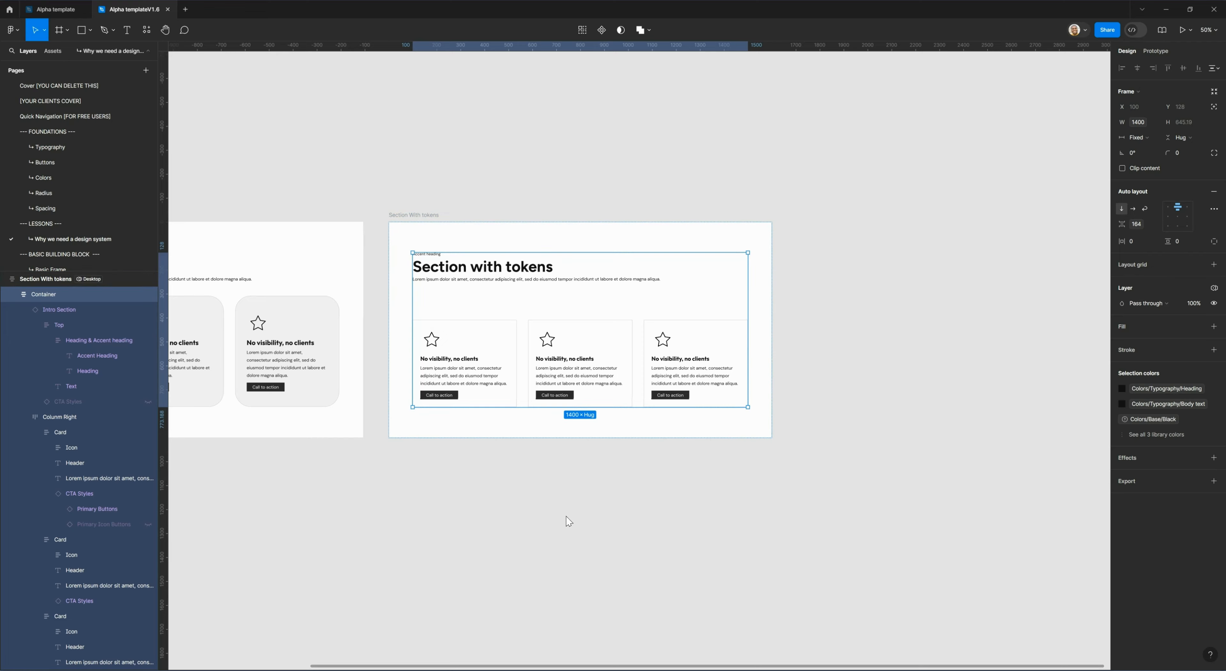
Apply the container-gap variable as the vertical gap of the Container in the section with tokens and deselect it.
click(595, 514)
scroll(559, 476, up, 2)
scroll(559, 476, left, 4)
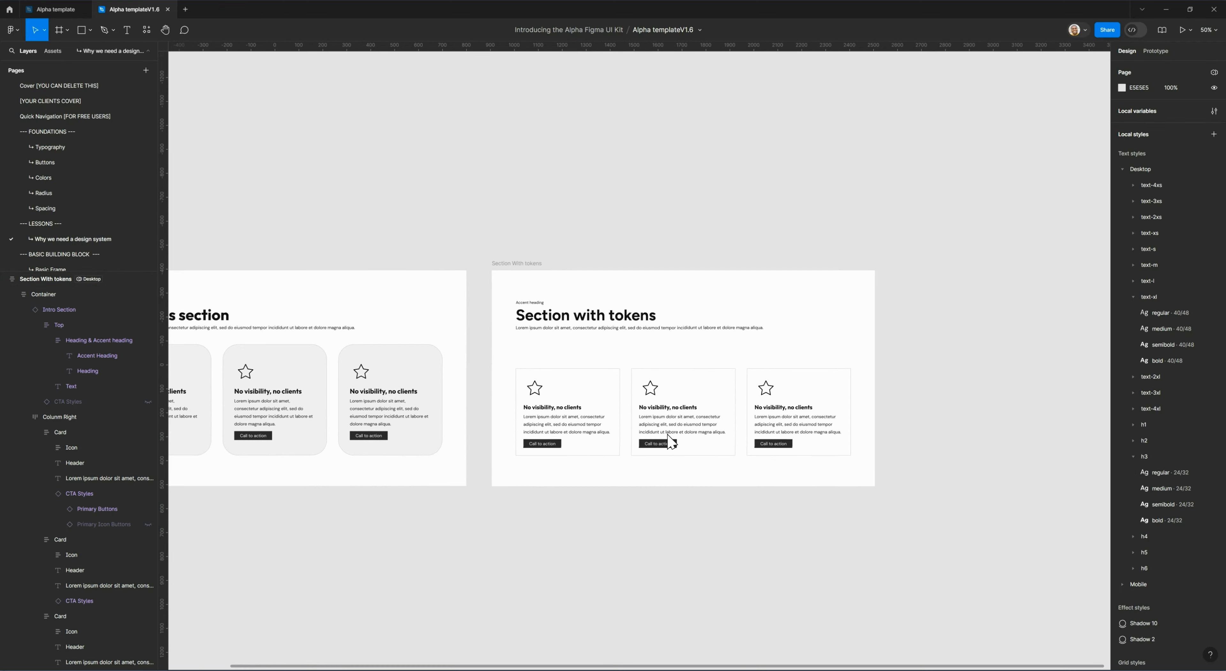
click(684, 350)
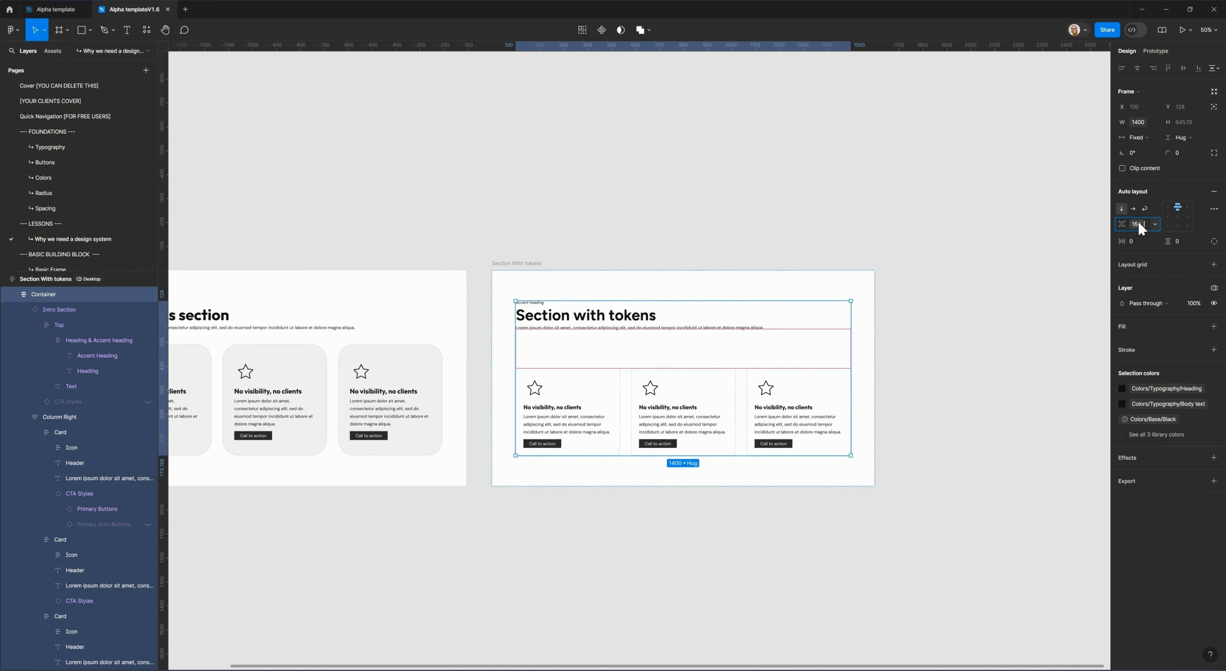
click(1153, 224)
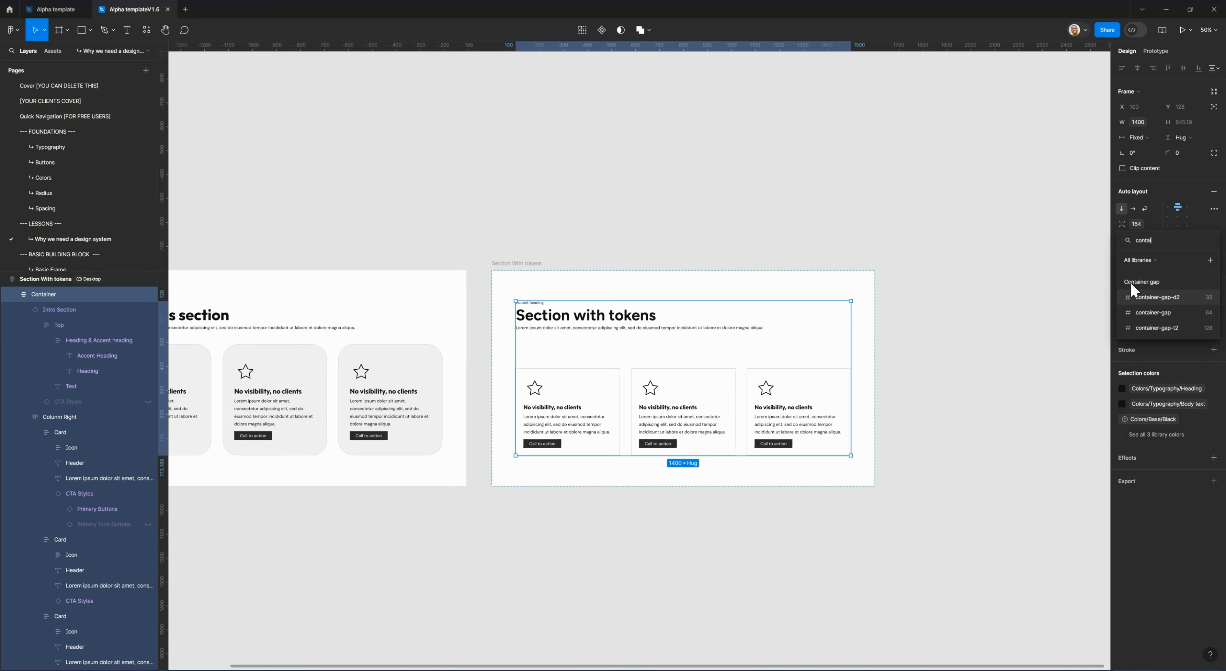
click(1131, 309)
click(638, 553)
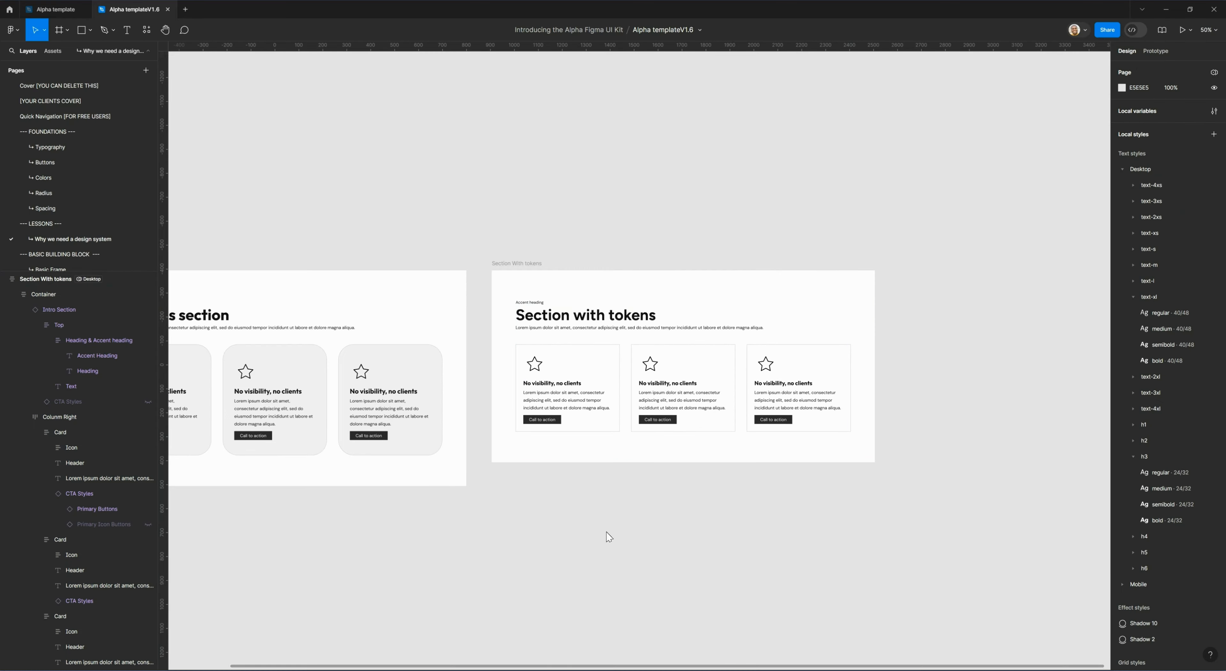
scroll(690, 562, left, 4)
scroll(690, 562, up, 1)
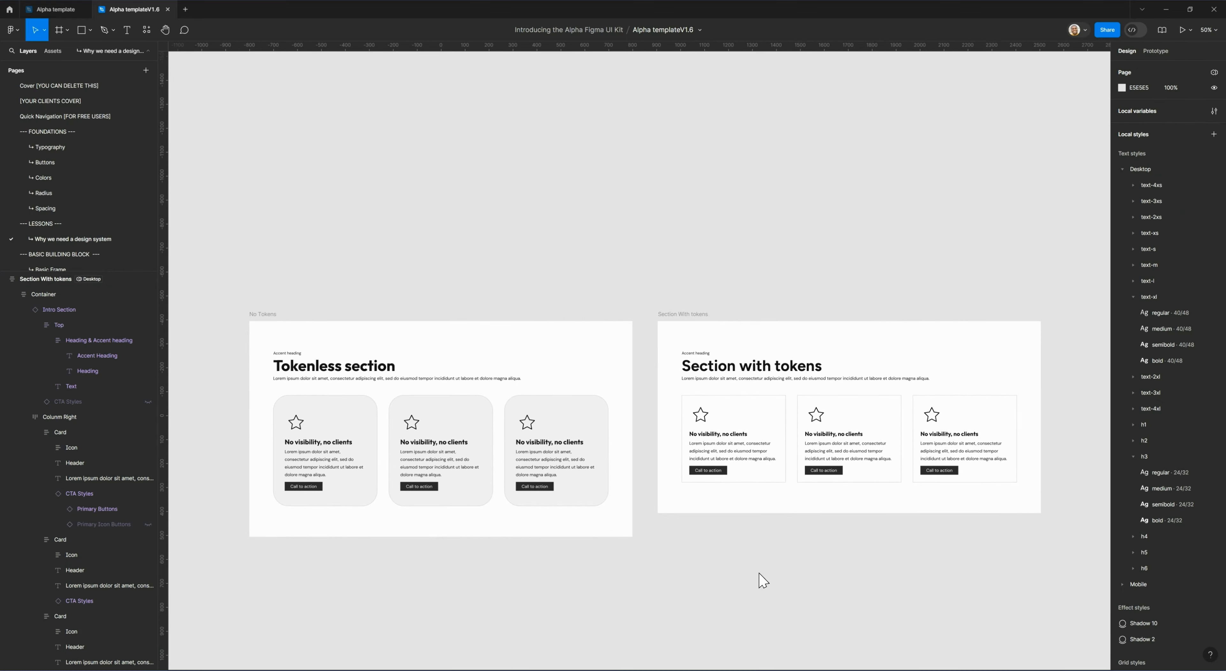